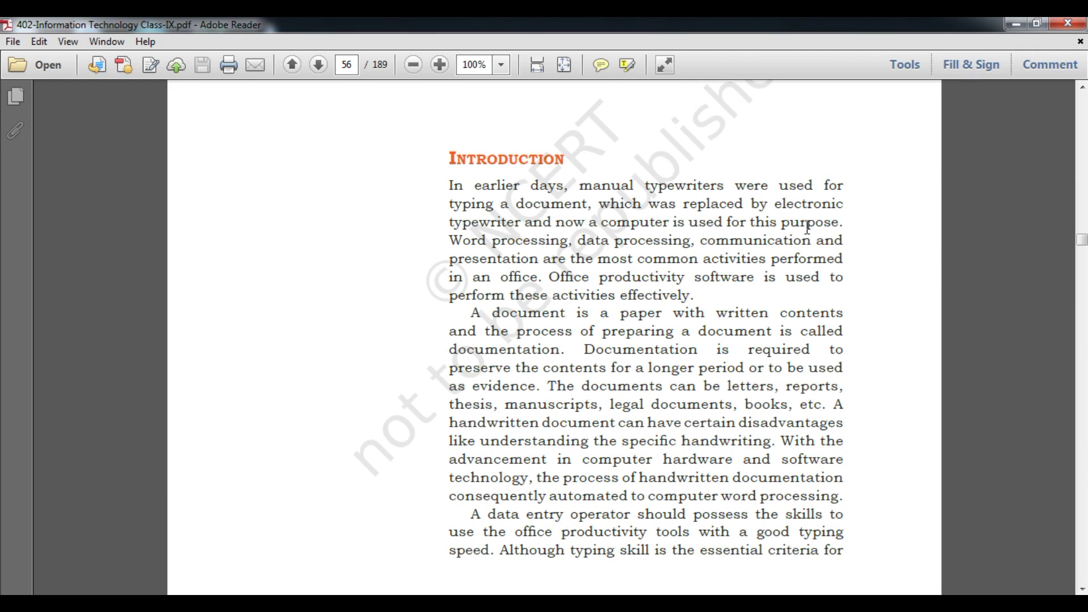
Skim the Introduction on page 56 and the typewriter section on page 57, returning to the Introduction.
scroll(808, 227, down, 15)
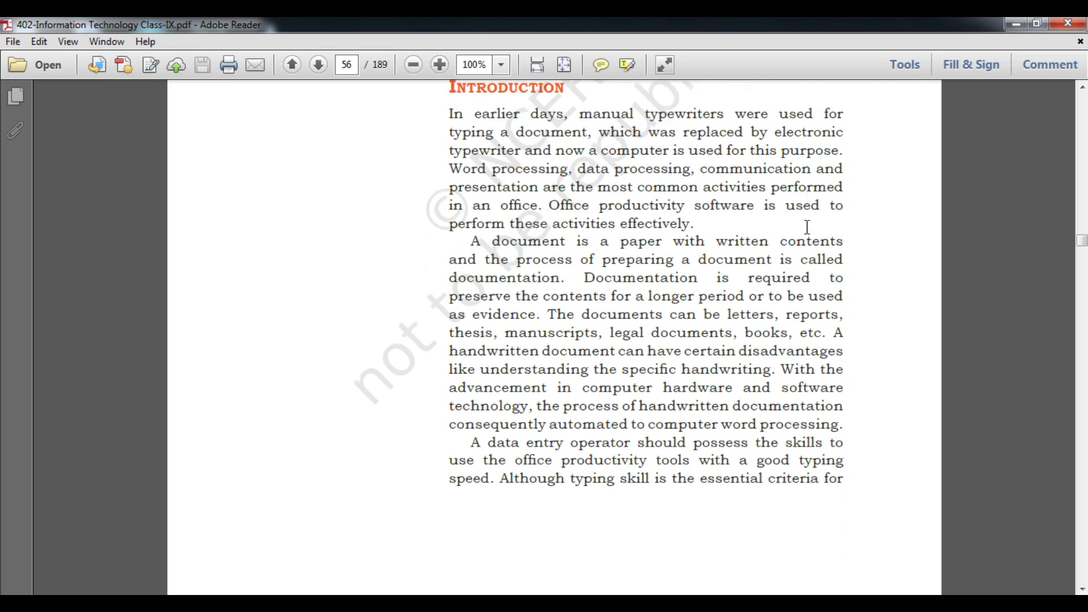
scroll(808, 227, up, 2)
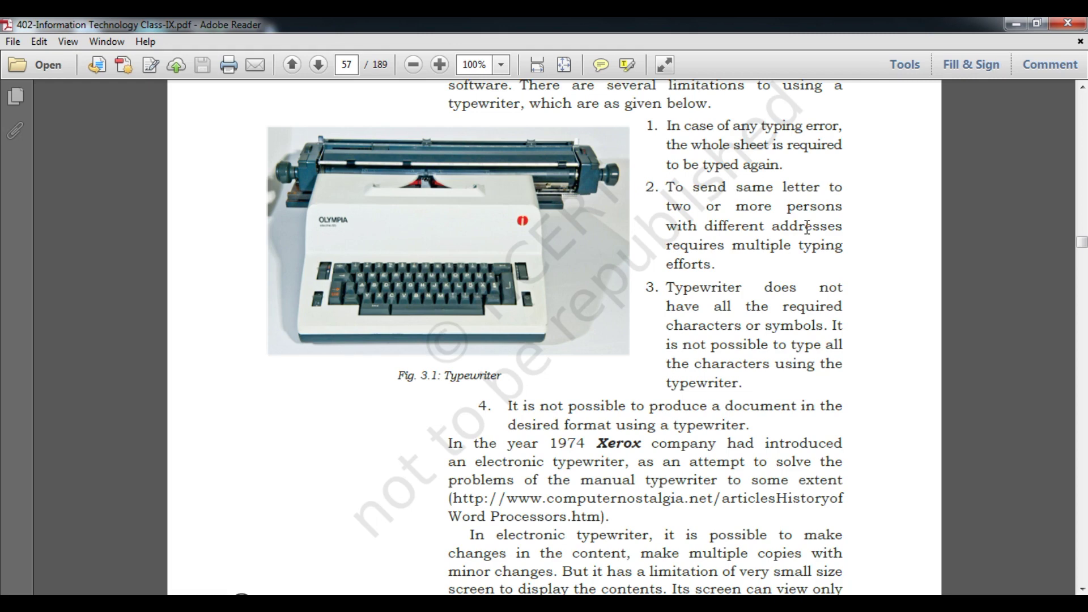
scroll(559, 268, up, 15)
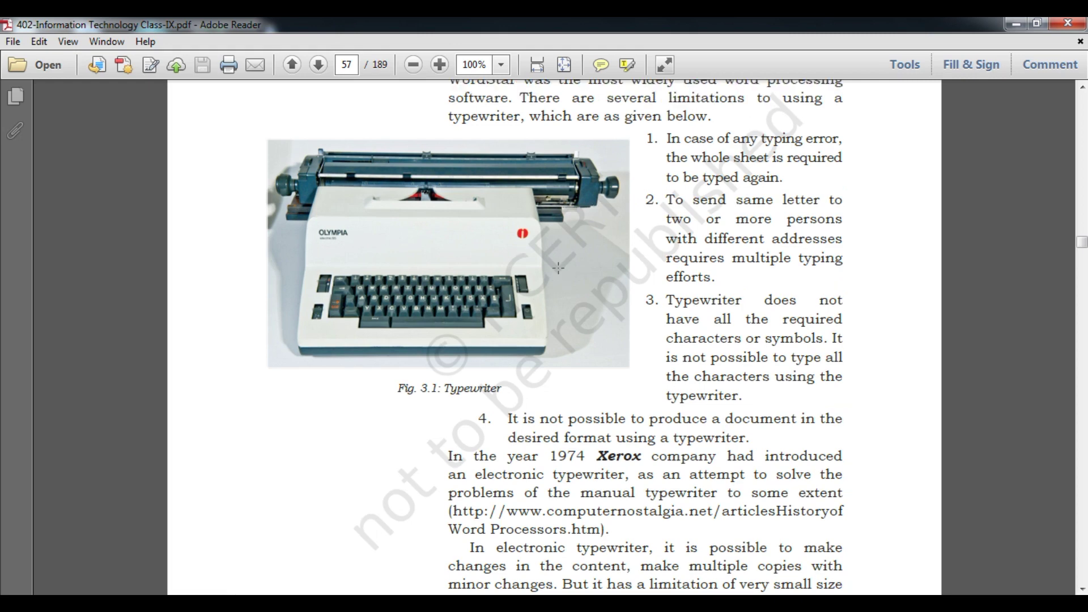
scroll(562, 276, up, 15)
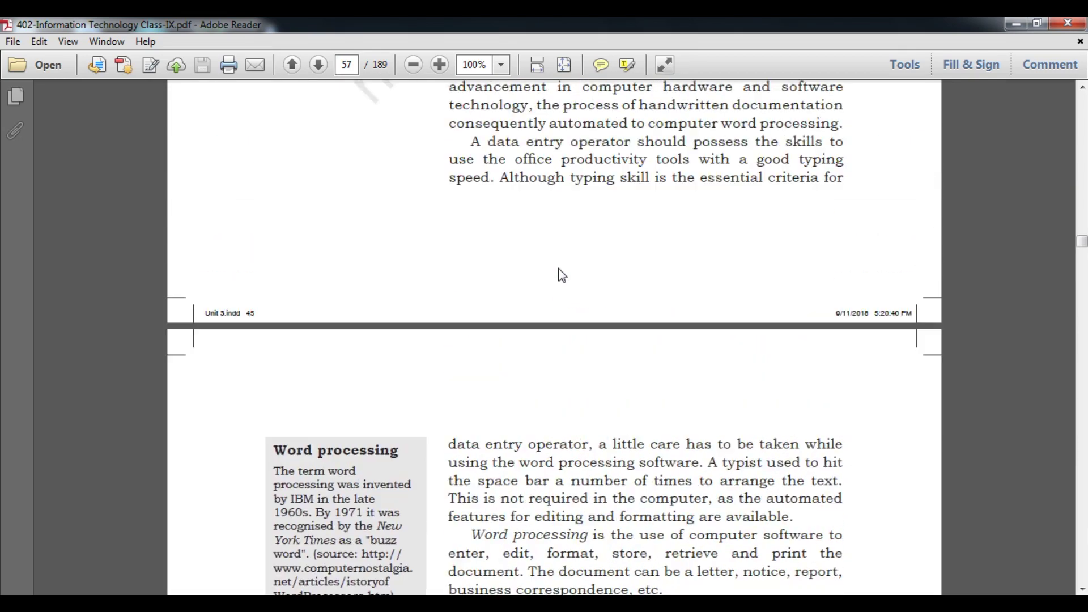
scroll(558, 266, up, 1)
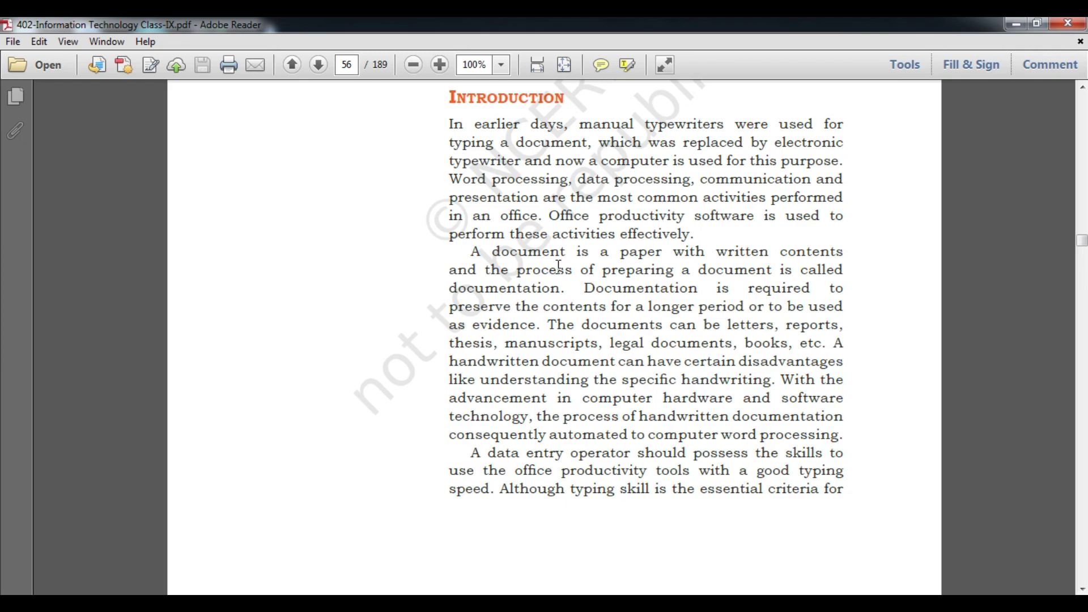
Examine the word processing and word processor paragraphs on page 57, then go back to the Introduction on page 56.
scroll(558, 265, down, 10)
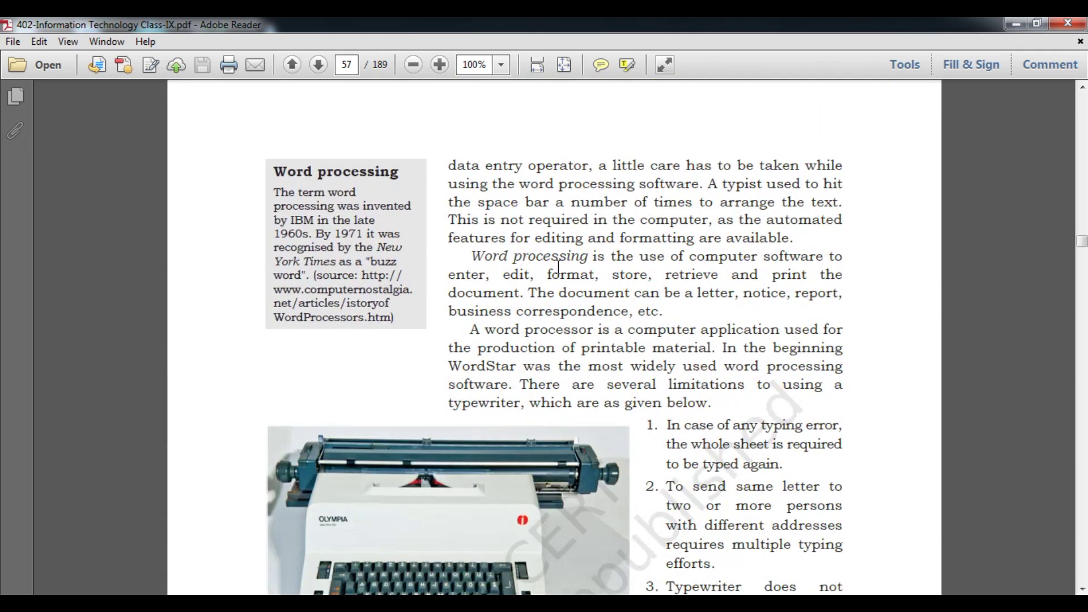
scroll(558, 266, down, 2)
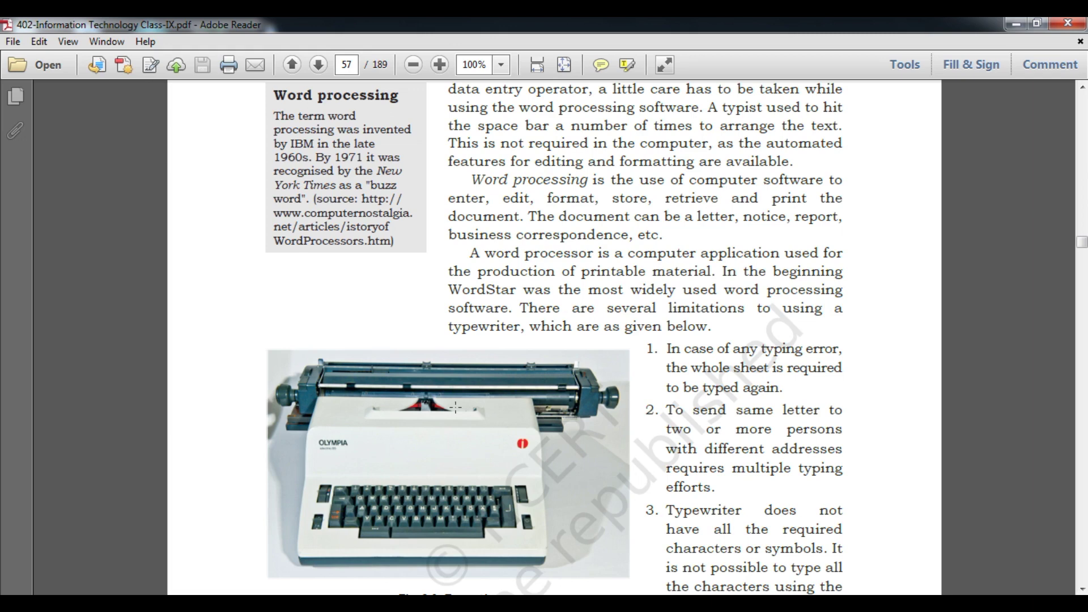
scroll(653, 236, up, 1)
scroll(652, 237, down, 4)
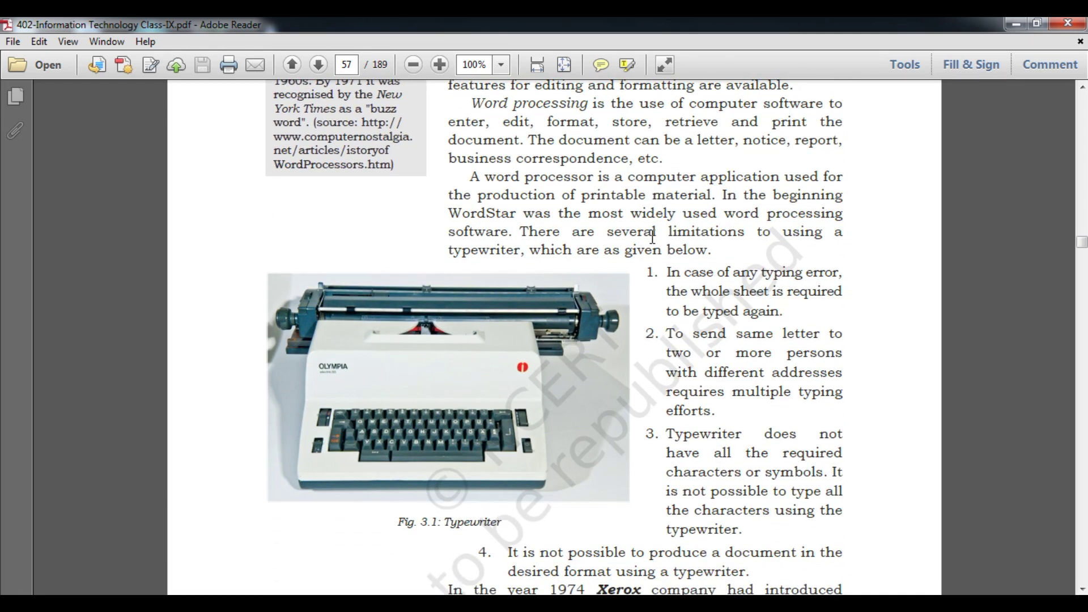
scroll(652, 236, down, 1)
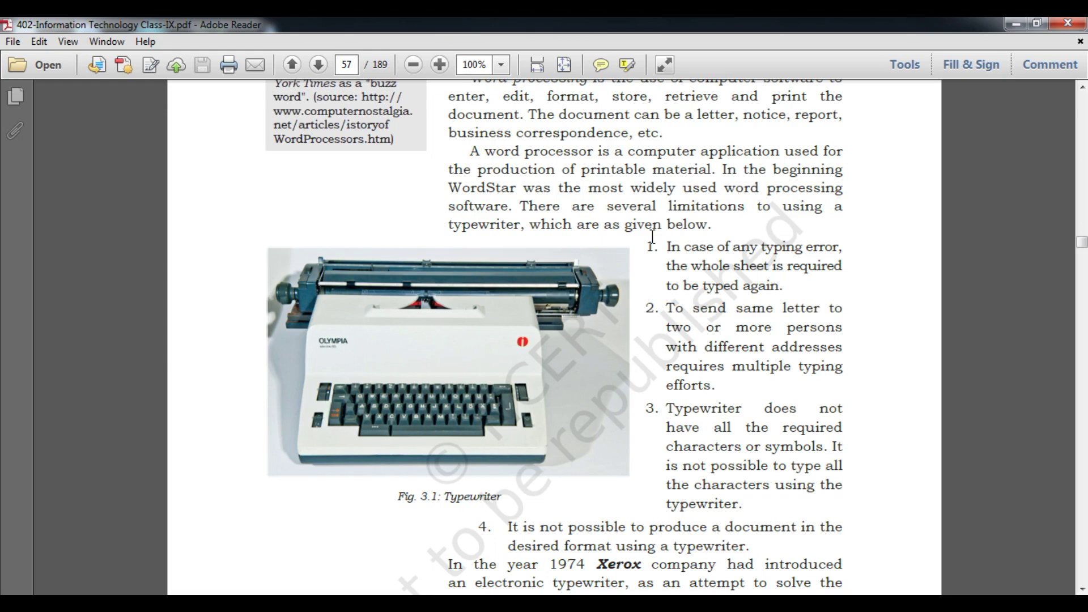
scroll(652, 237, up, 18)
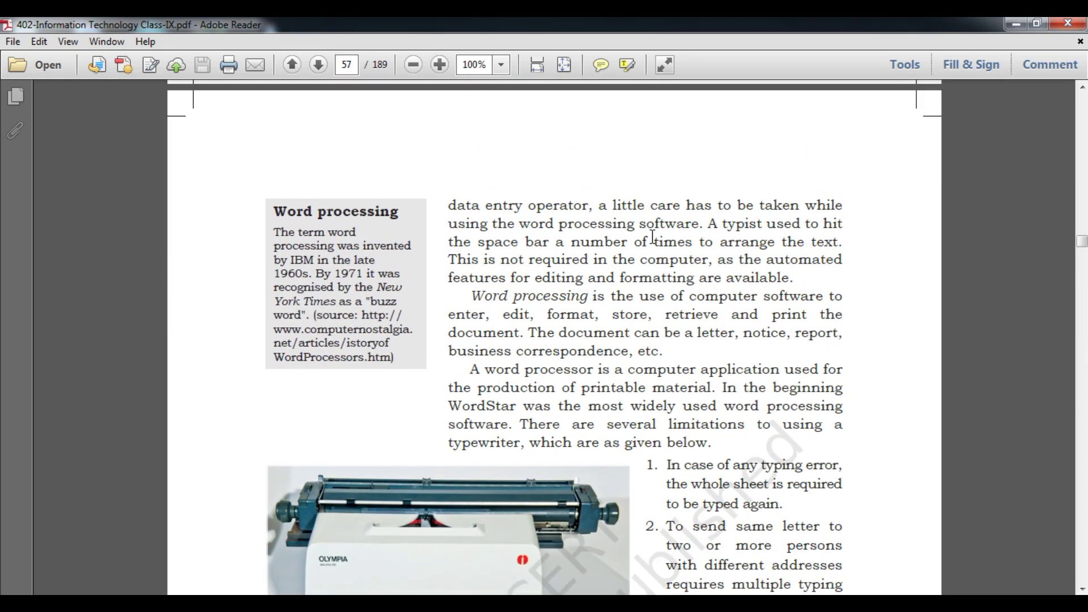
scroll(652, 237, up, 13)
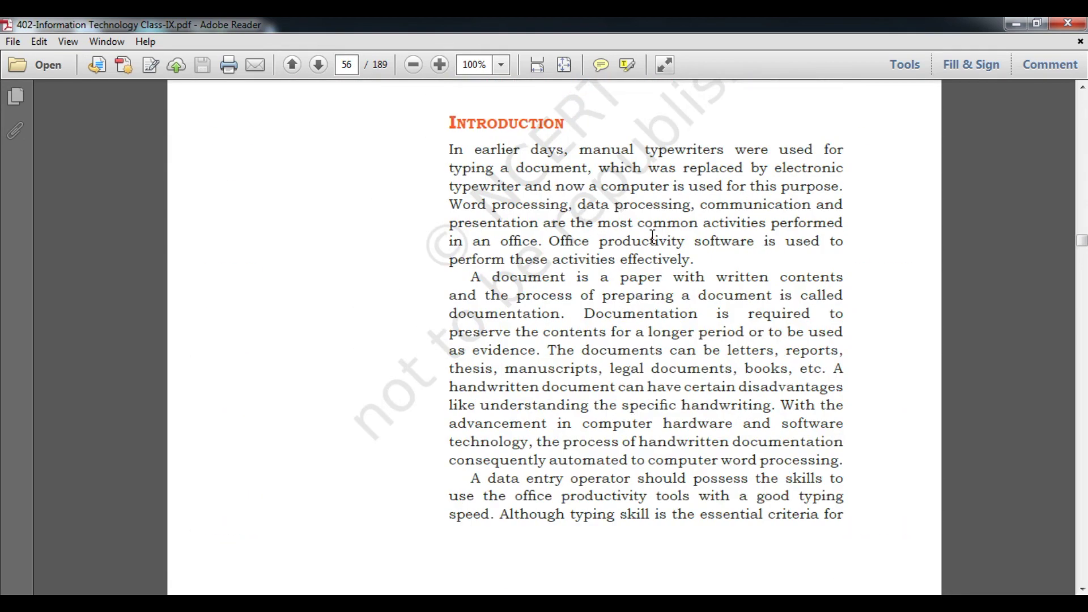
Read from the documentation paragraph on page 56 through the word processing definition to the list of typewriter limitations on page 57.
scroll(653, 237, down, 5)
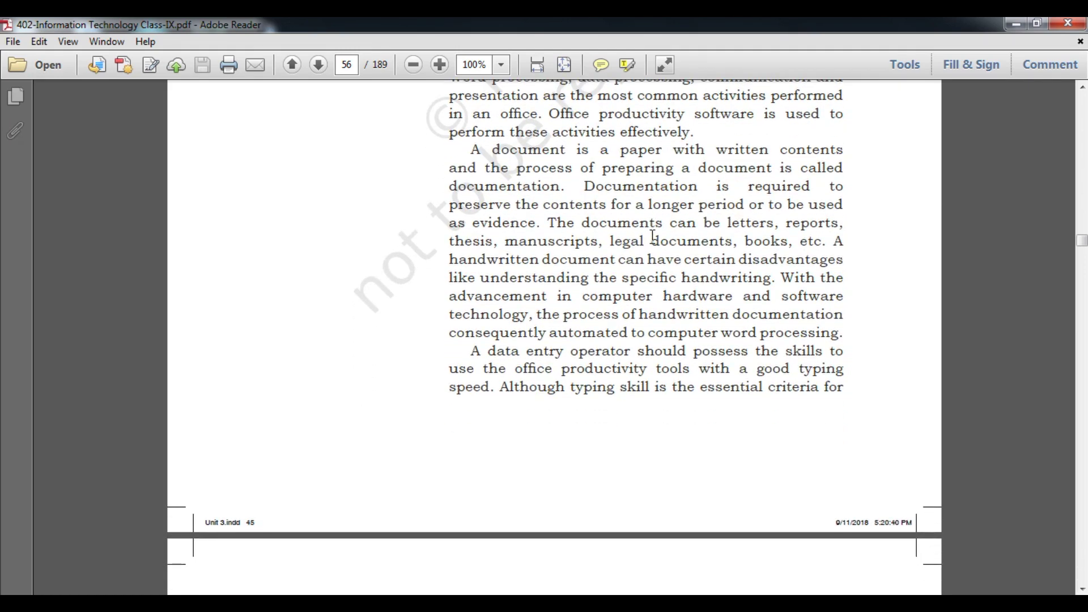
scroll(652, 237, down, 1)
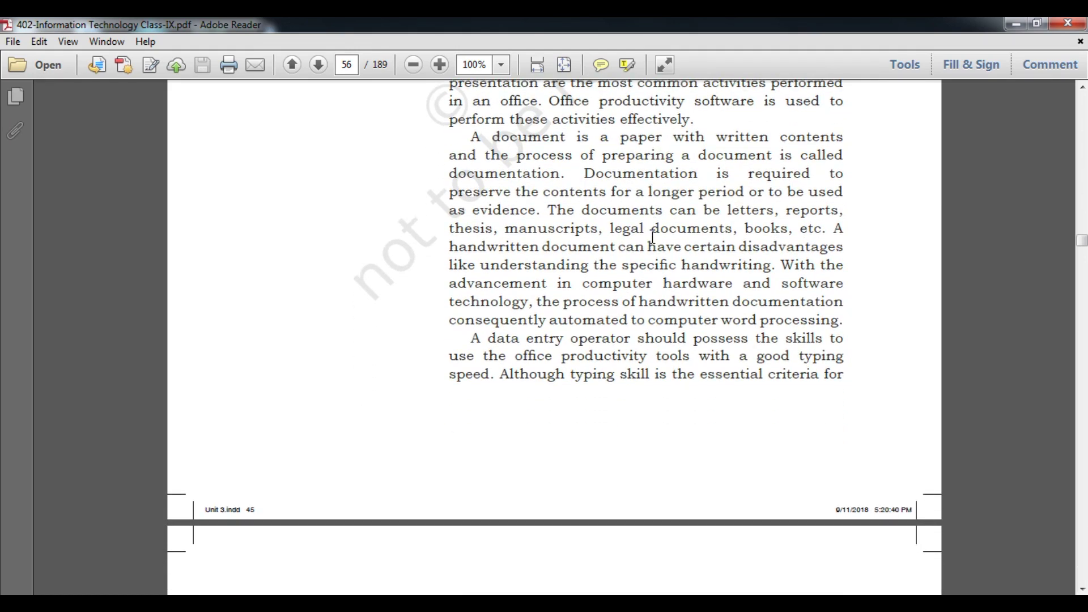
scroll(652, 237, down, 7)
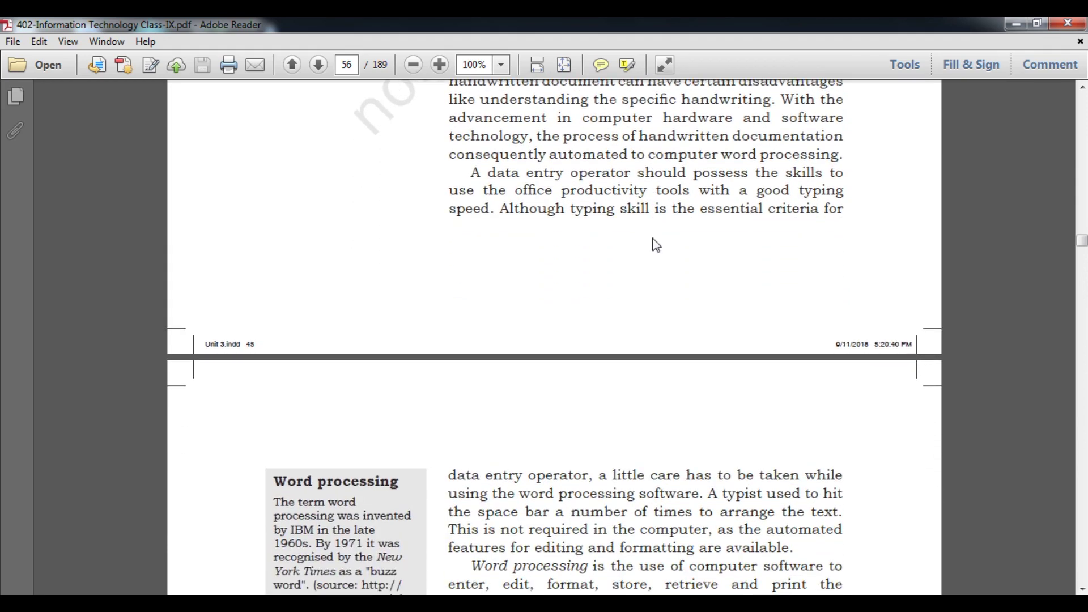
scroll(656, 245, down, 7)
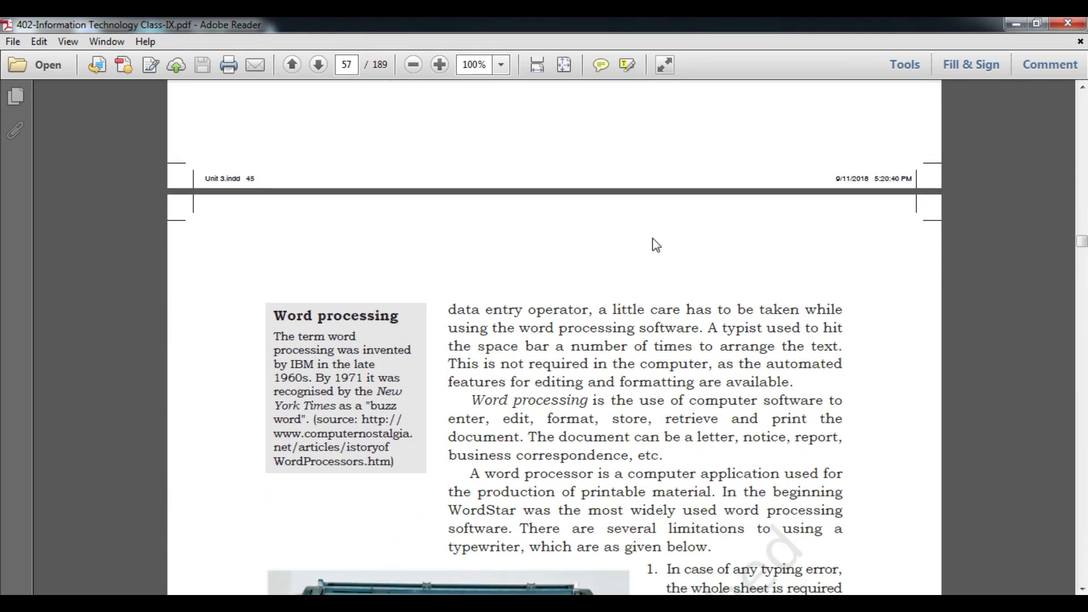
scroll(656, 245, down, 7)
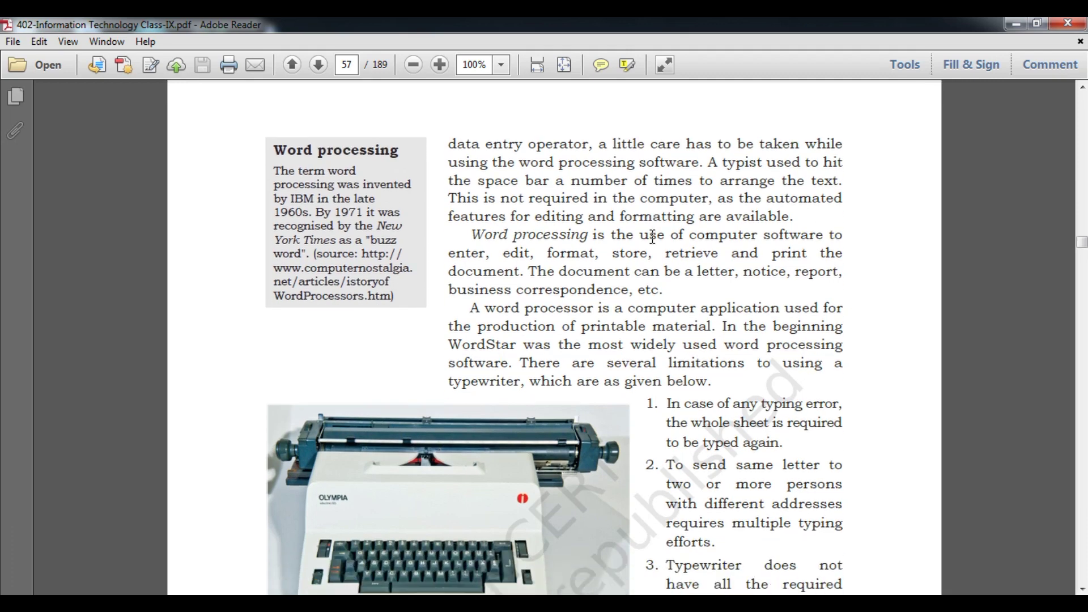
scroll(652, 237, down, 7)
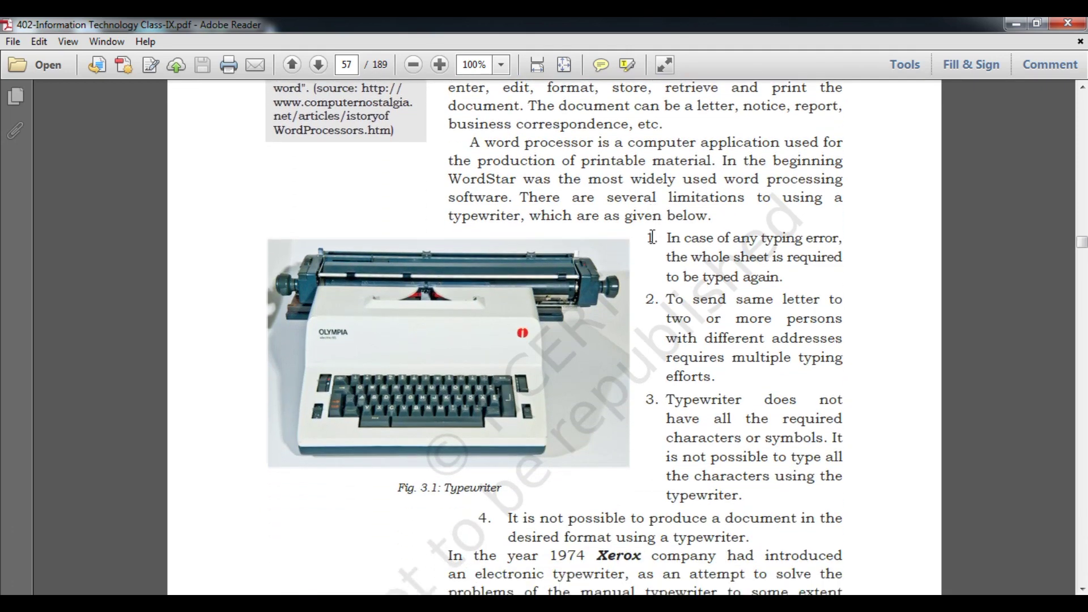
scroll(652, 237, down, 3)
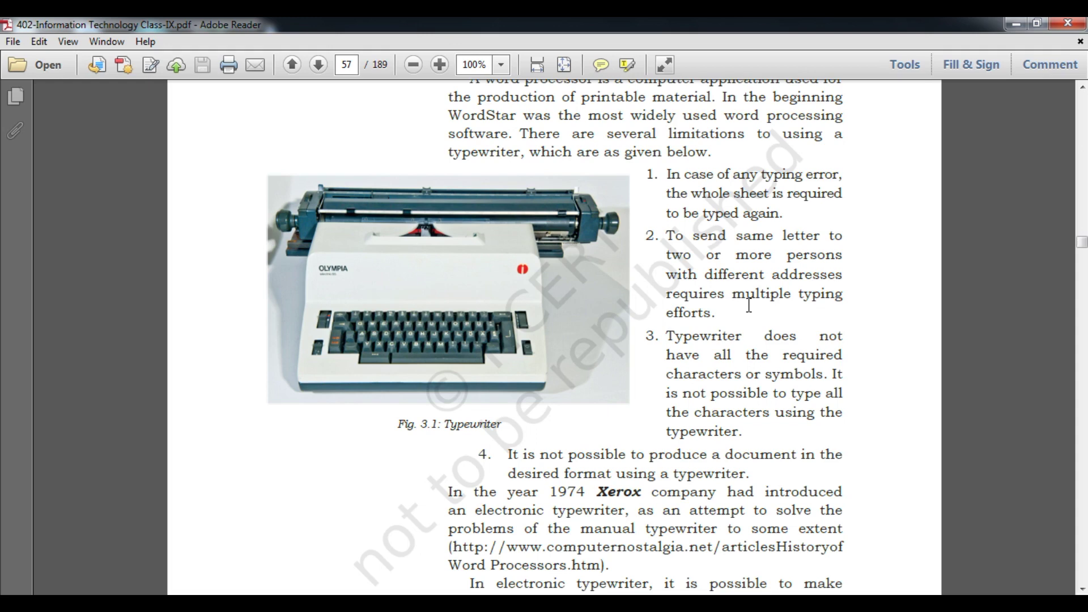
scroll(749, 305, down, 3)
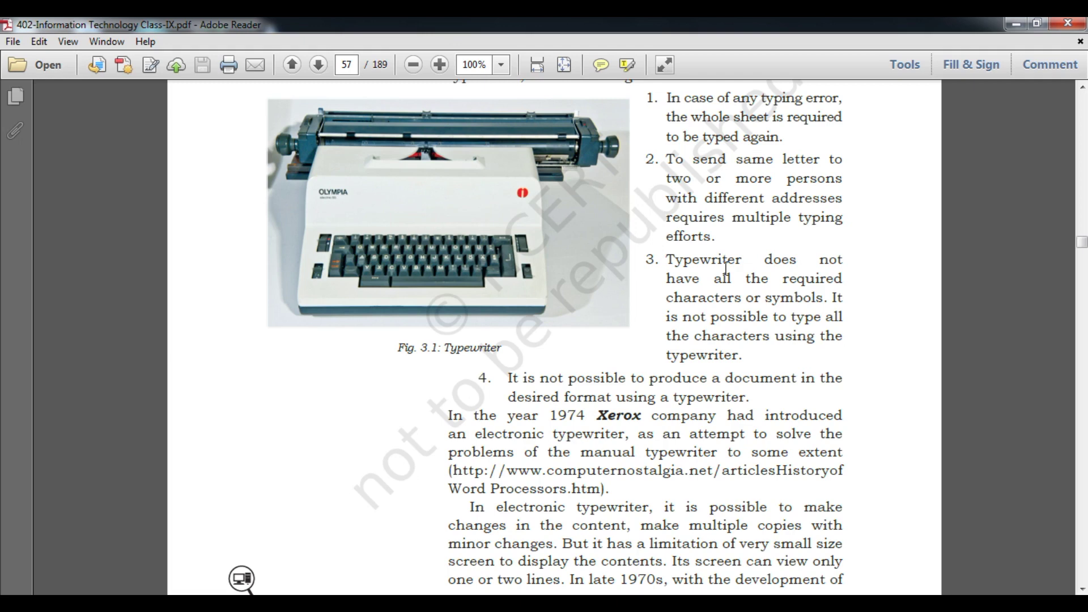
Read the last typewriter limitations and the paragraphs on the Xerox electronic typewriter at the end of page 57.
scroll(726, 266, down, 5)
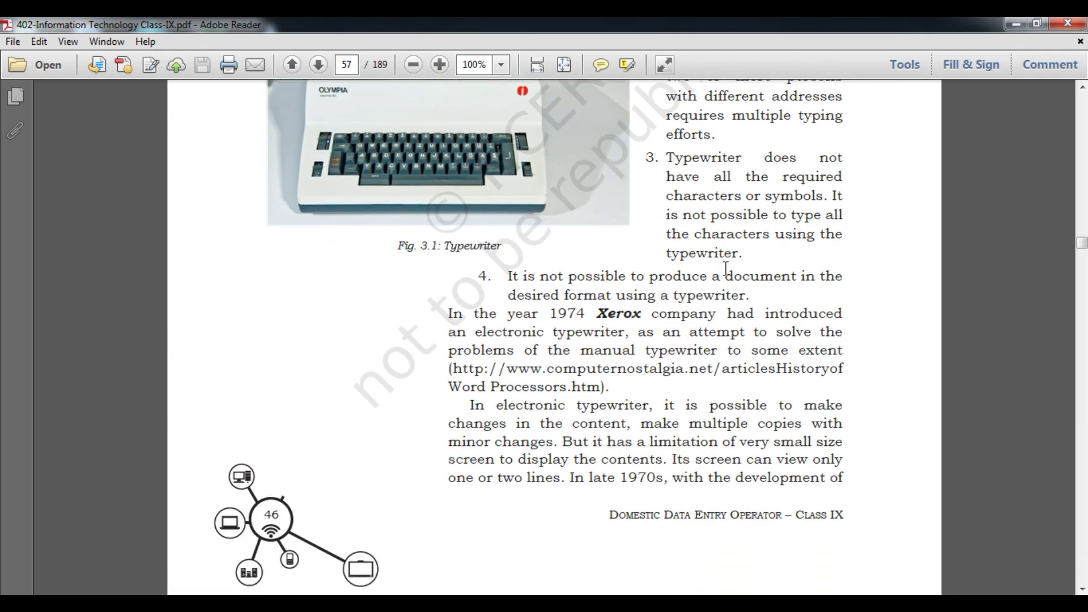
scroll(726, 267, down, 3)
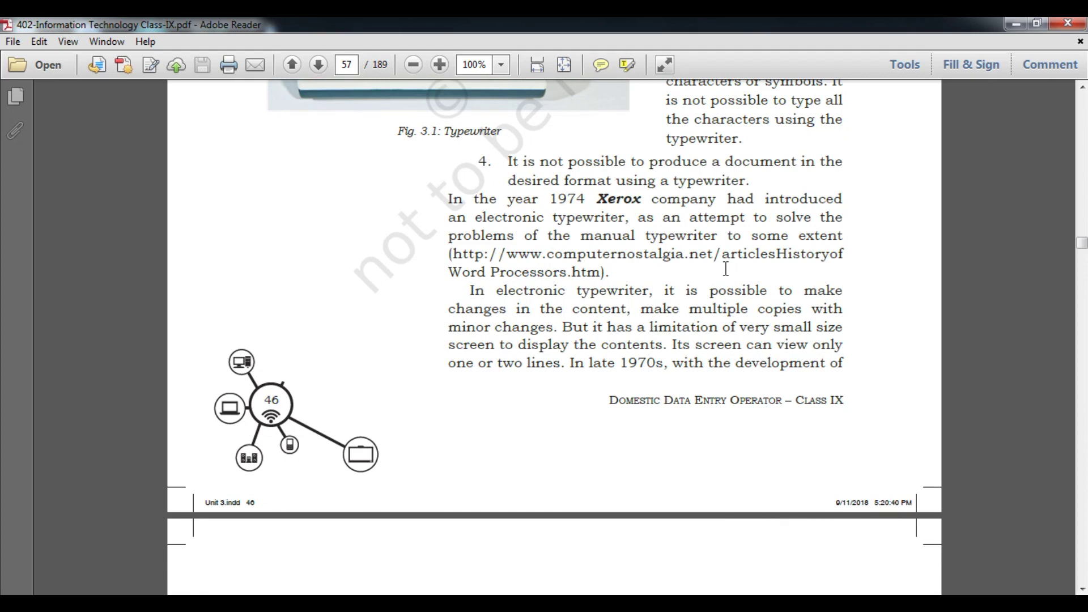
scroll(726, 268, up, 2)
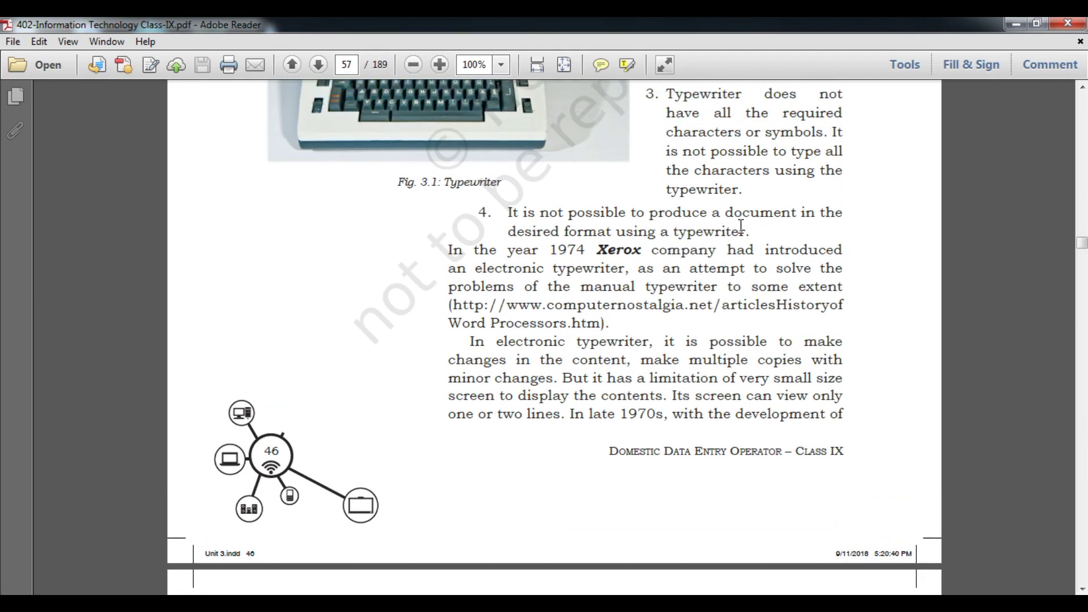
scroll(784, 221, up, 6)
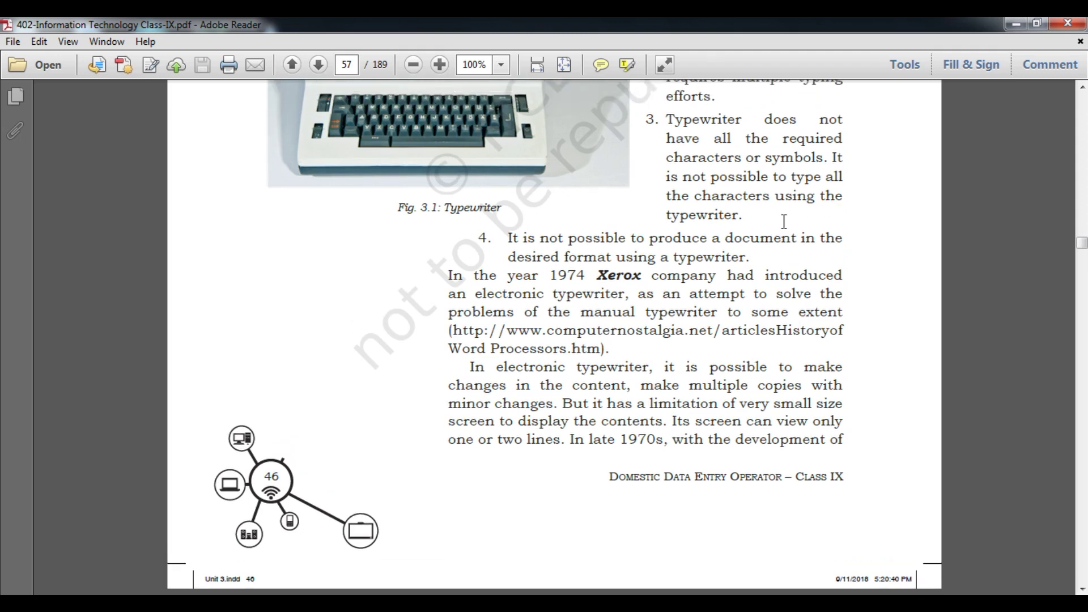
scroll(784, 222, up, 1)
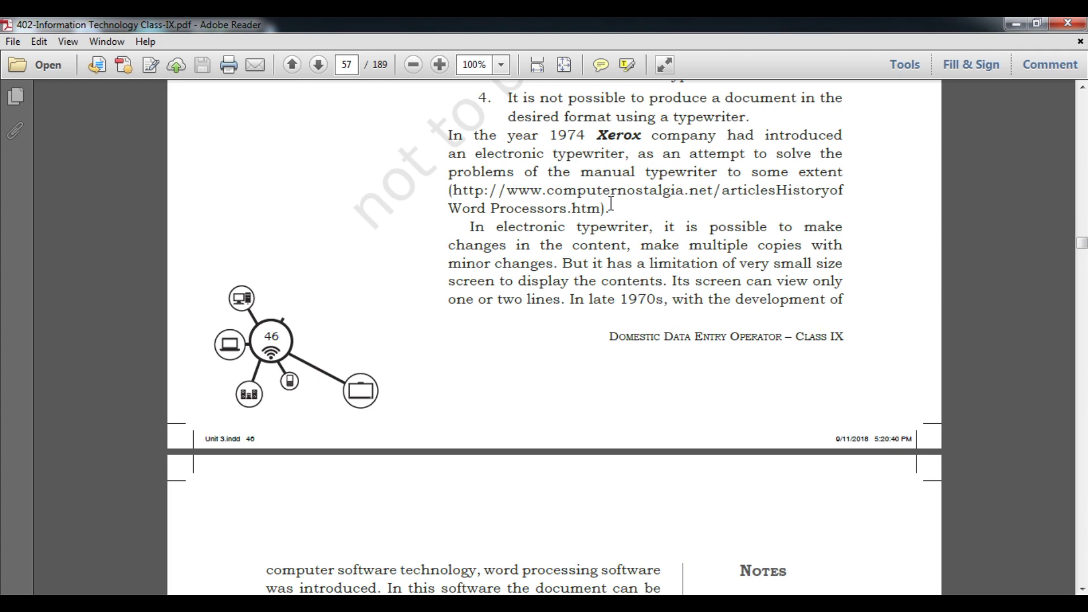
scroll(610, 202, down, 2)
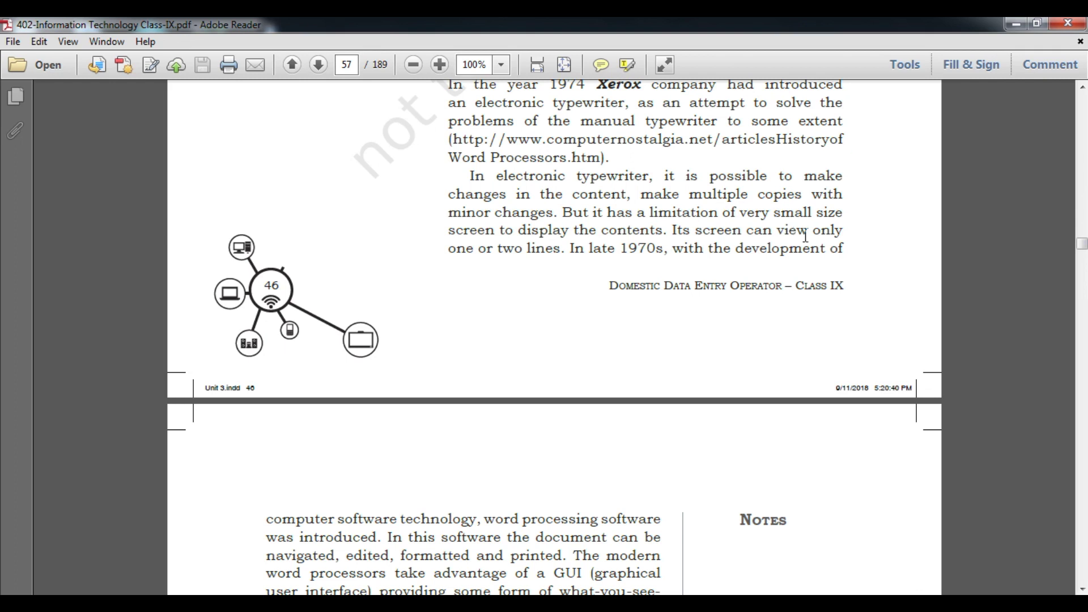
Select the phrase "what-you-see-is-what-you-get" in the opening paragraph of page 58.
scroll(805, 236, down, 3)
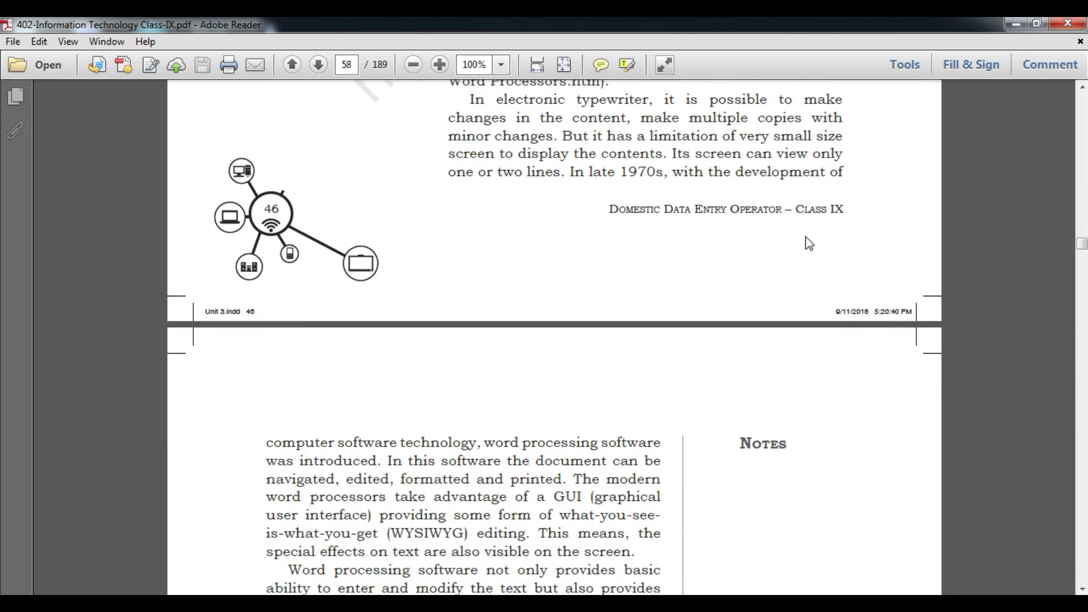
scroll(808, 244, down, 5)
scroll(809, 243, down, 4)
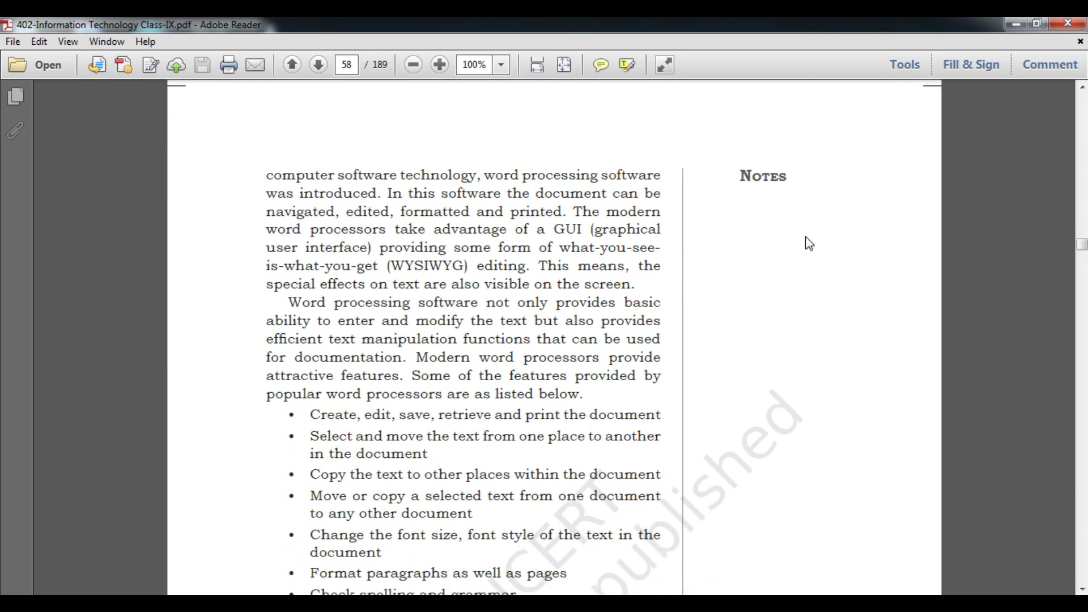
scroll(809, 244, down, 1)
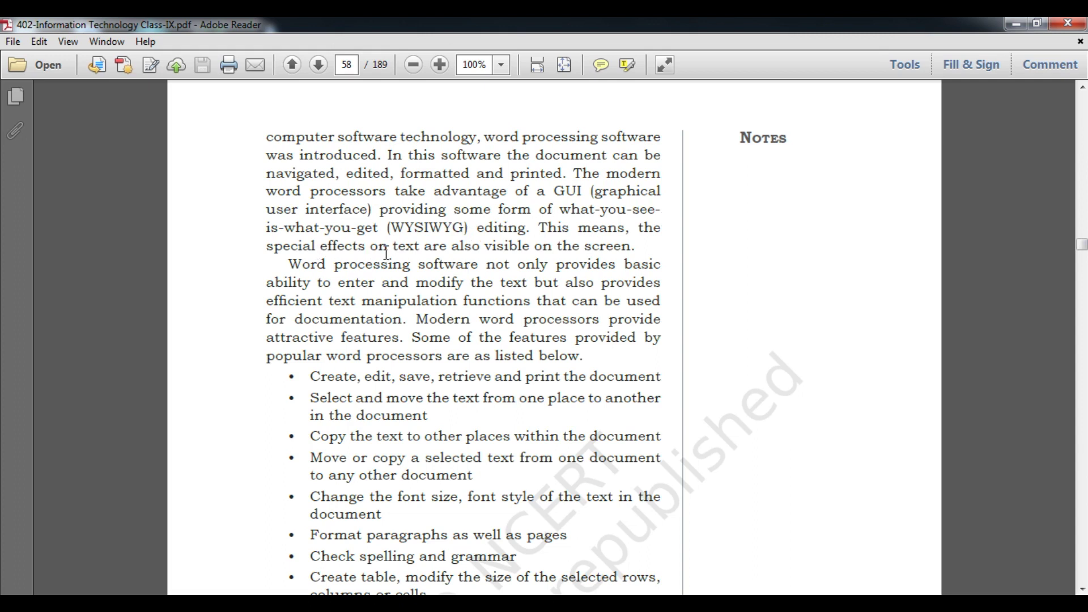
drag(558, 214, 378, 230)
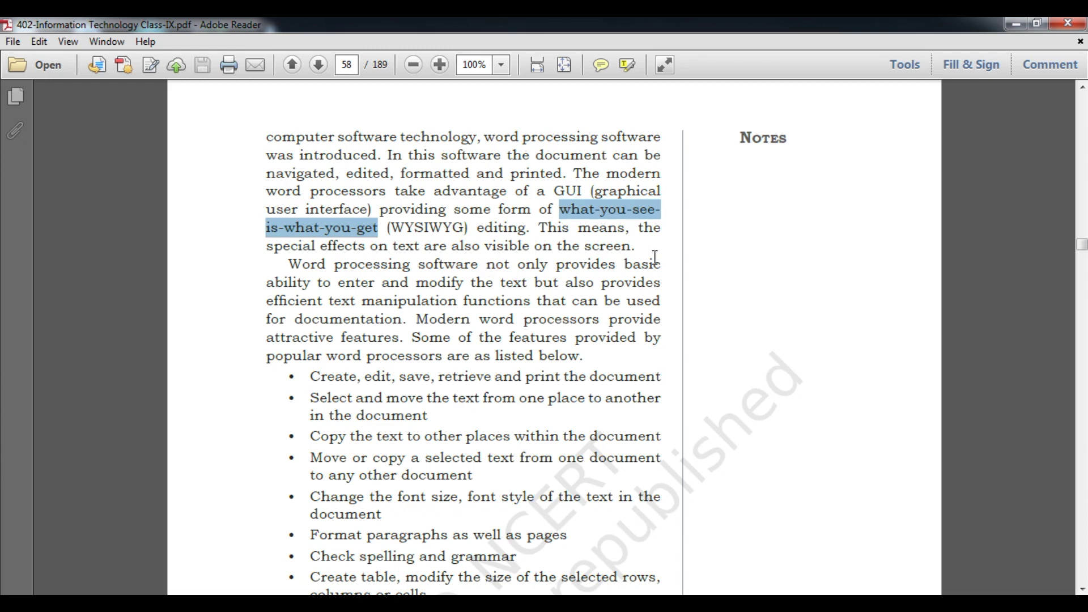
Read the word processor features, their uses and the office suite paragraph on page 58, continuing to the LibreOffice section on page 59.
scroll(655, 257, down, 5)
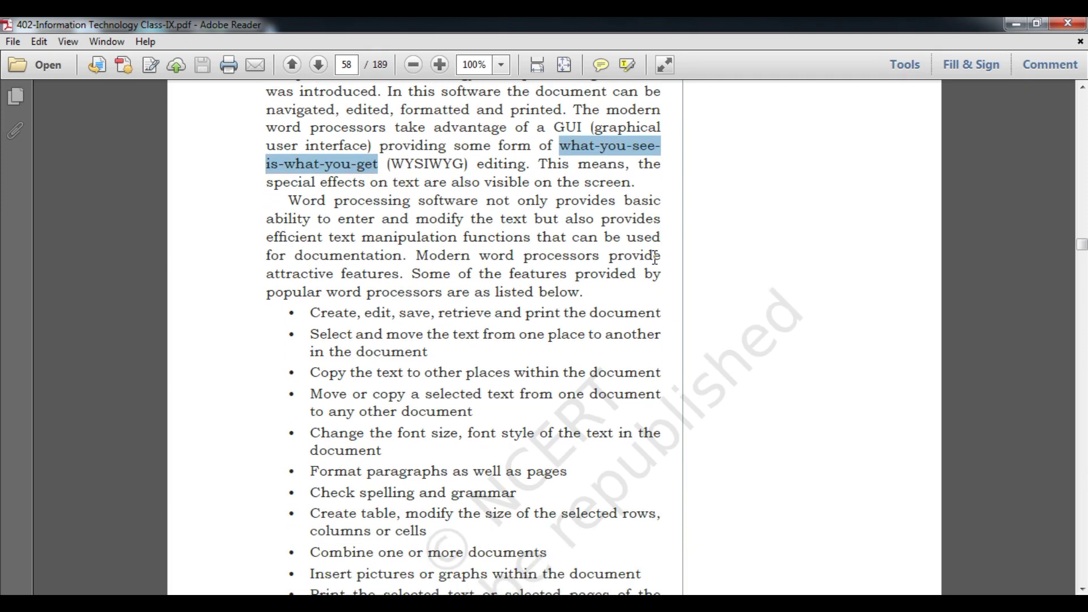
scroll(654, 256, down, 1)
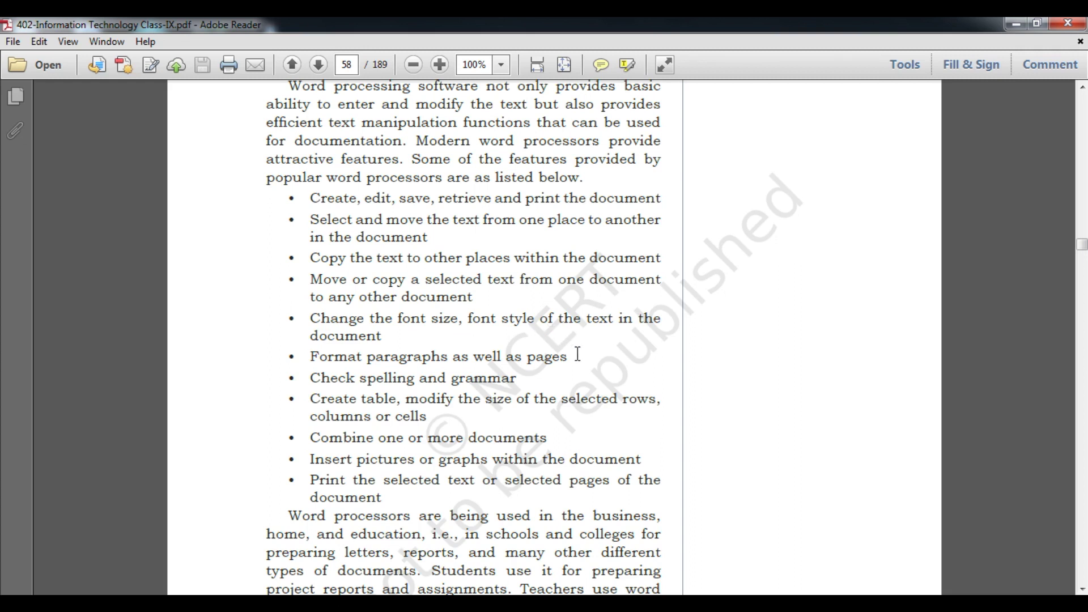
scroll(578, 354, down, 5)
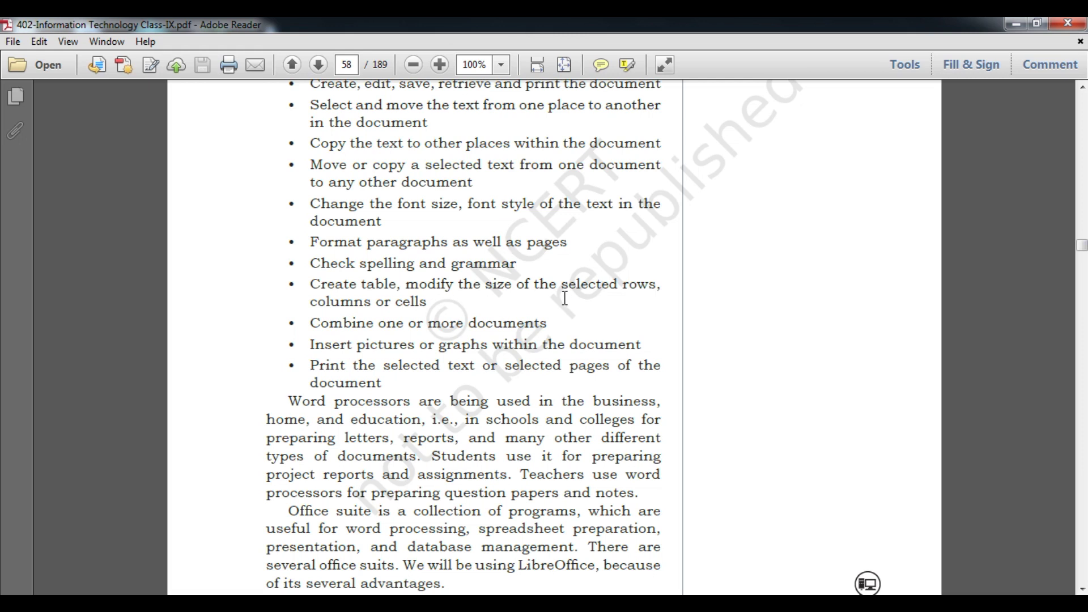
scroll(565, 298, down, 3)
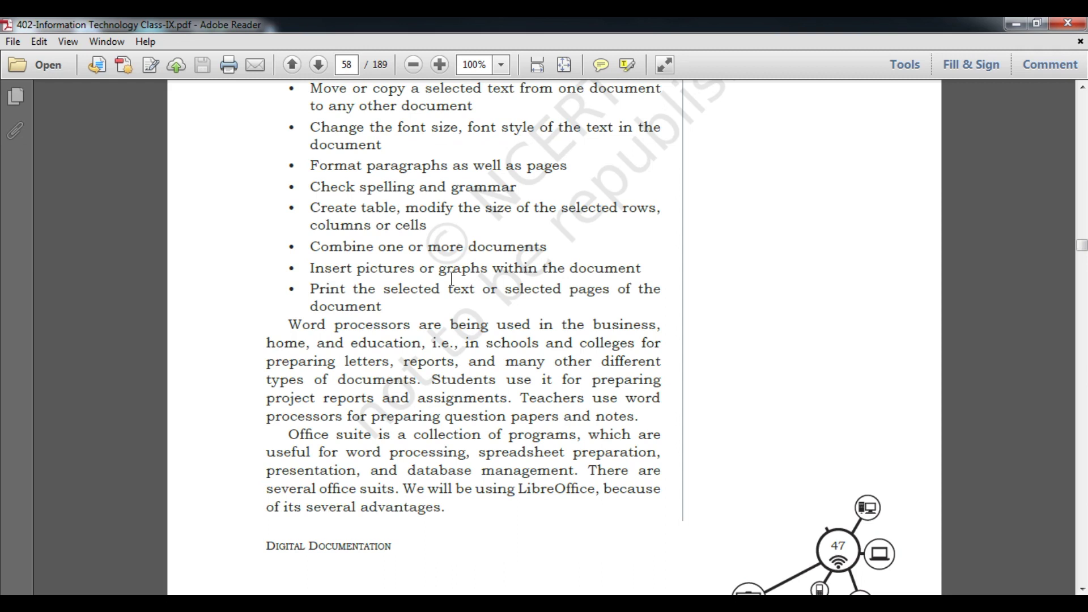
scroll(536, 363, down, 10)
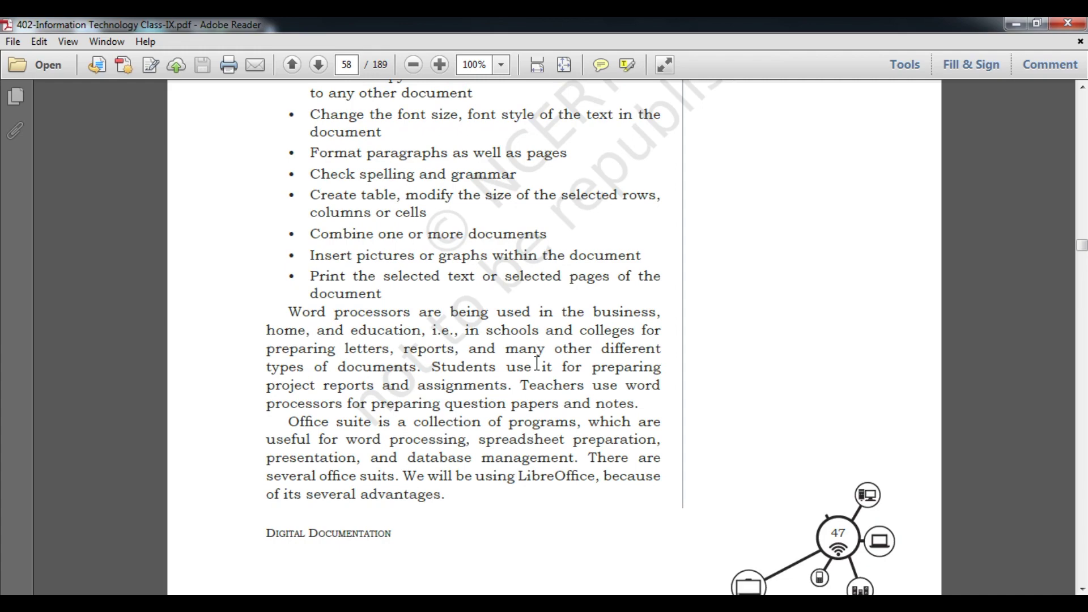
scroll(539, 367, down, 5)
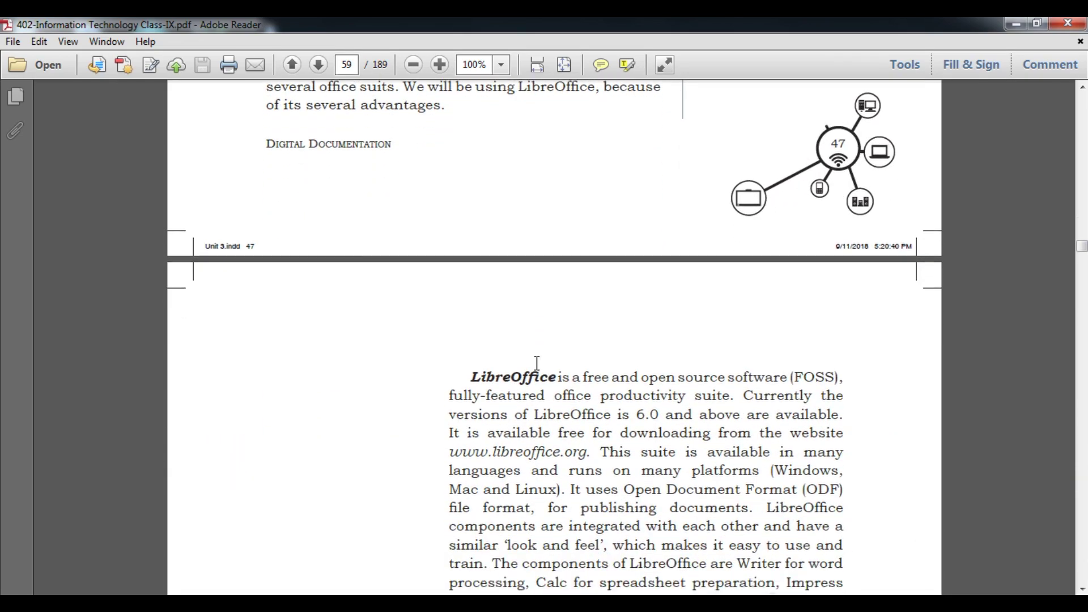
Read the LibreOffice paragraph on page 59, selecting "It uses Open Document Format (ODF)" and then the phrase "look and feel".
scroll(536, 363, down, 3)
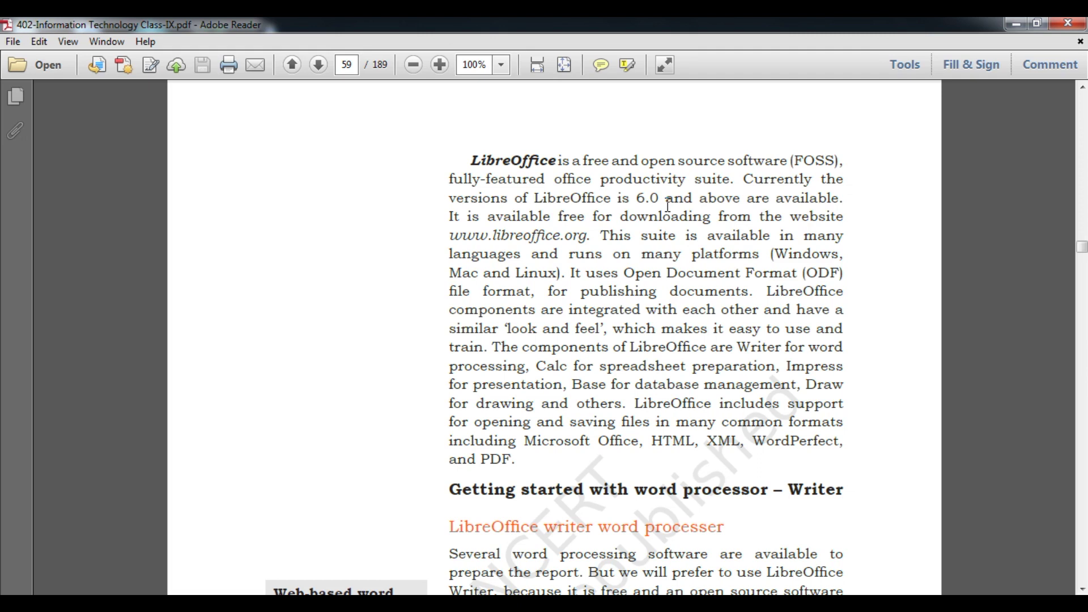
scroll(668, 205, down, 2)
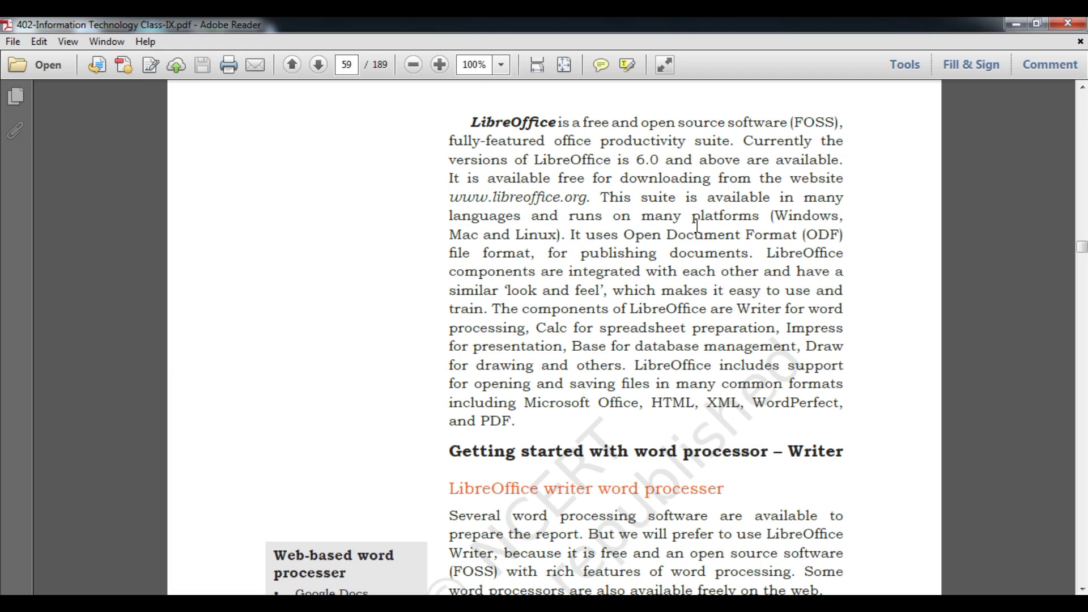
drag(571, 234, 839, 236)
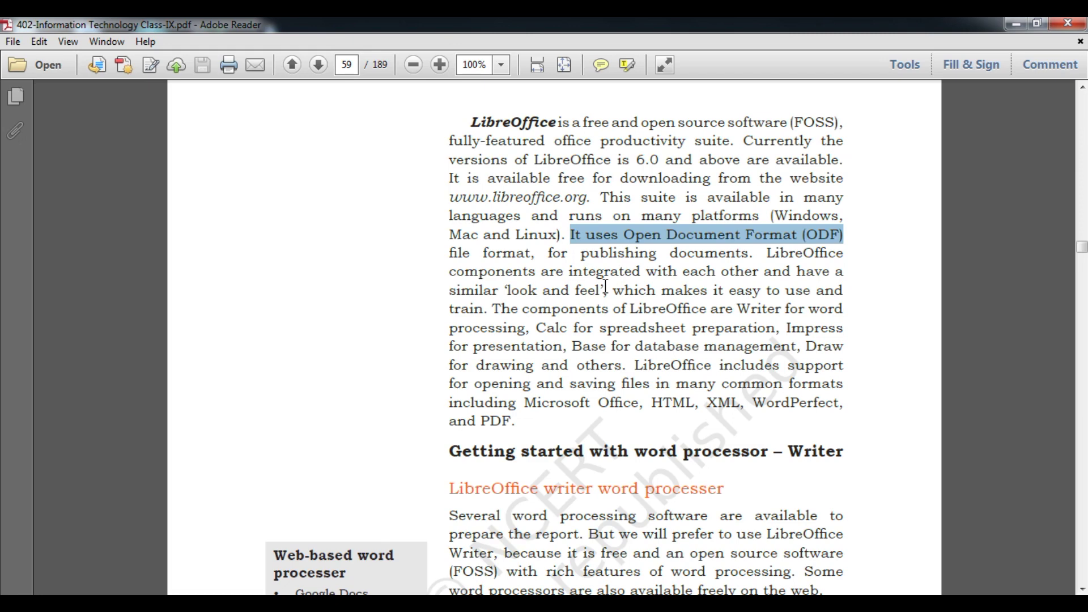
drag(606, 288, 524, 295)
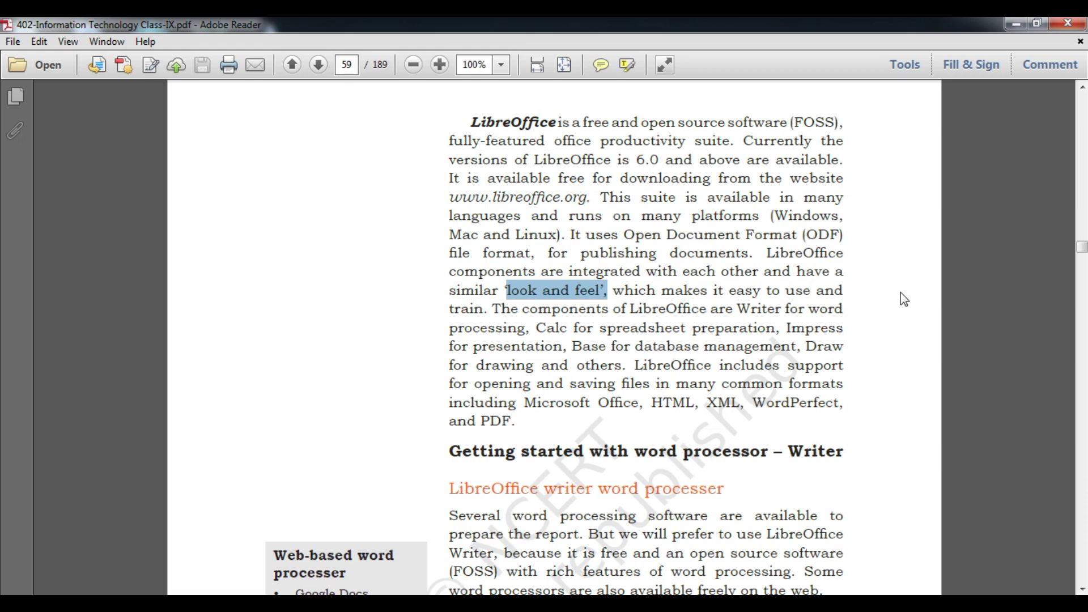
Read the rest of the LibreOffice paragraph and the "Getting started with word processor – Writer" section, continuing to page 60.
scroll(903, 299, down, 1)
scroll(904, 299, down, 5)
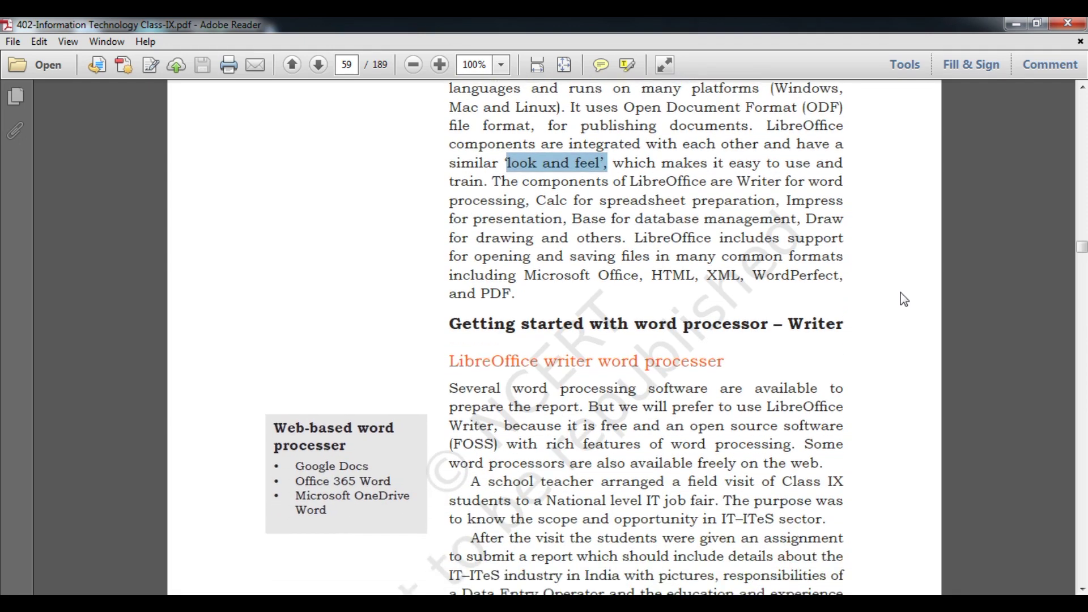
scroll(903, 299, down, 3)
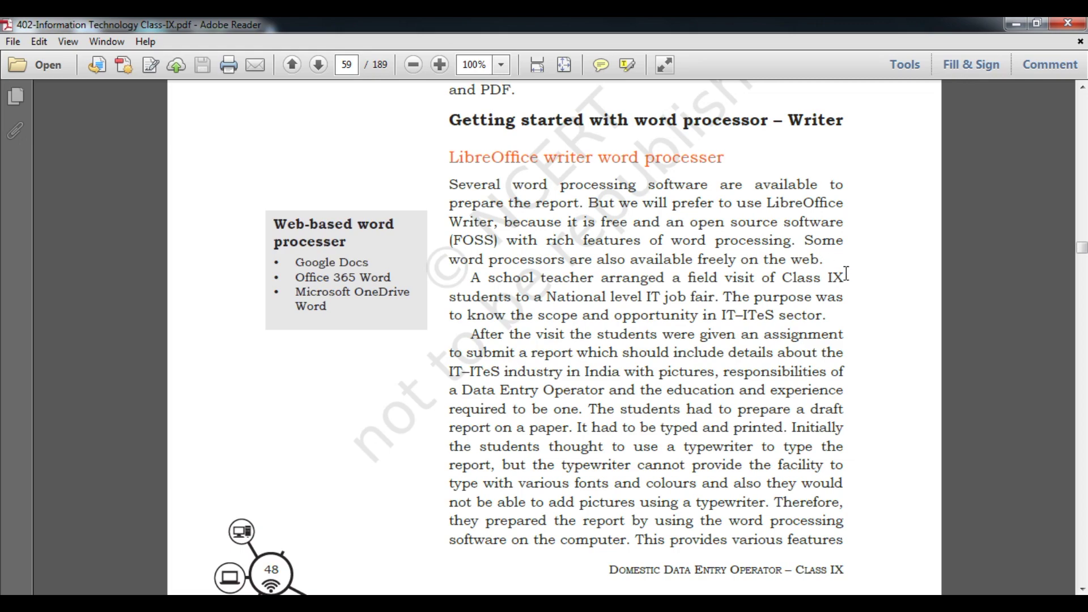
scroll(846, 274, down, 8)
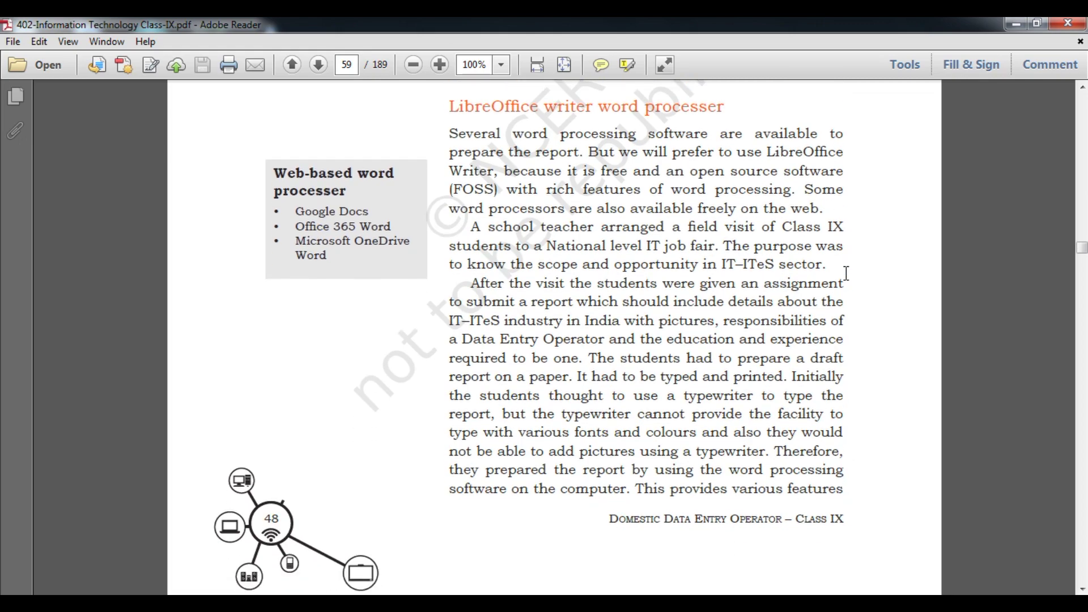
scroll(846, 274, down, 10)
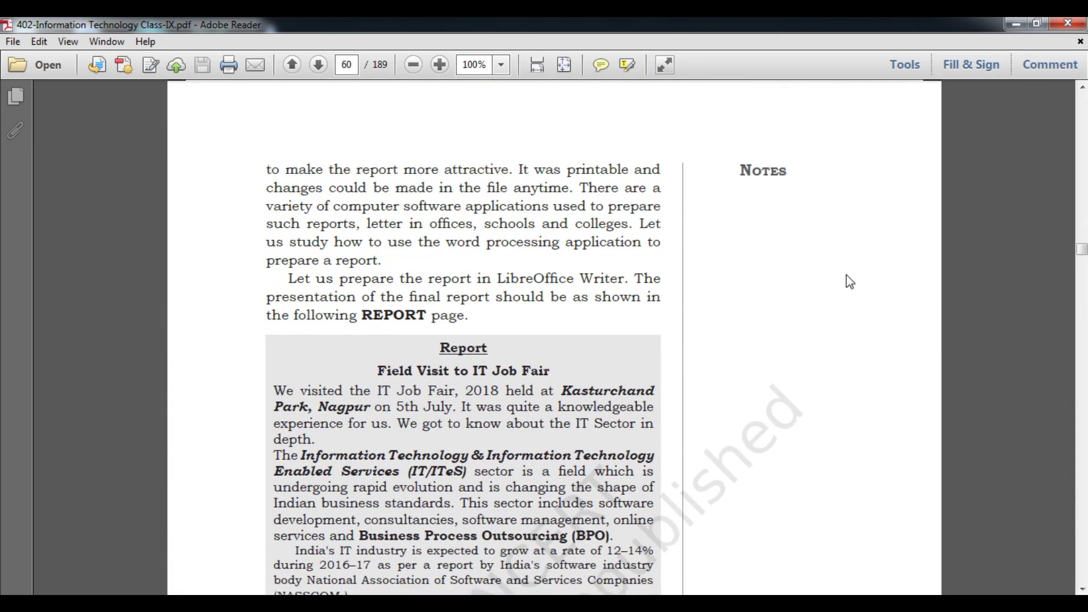
Read the sample report "Field Visit to IT Job Fair" on page 60, briefly selecting "/ITeS" in its second paragraph.
scroll(846, 276, down, 3)
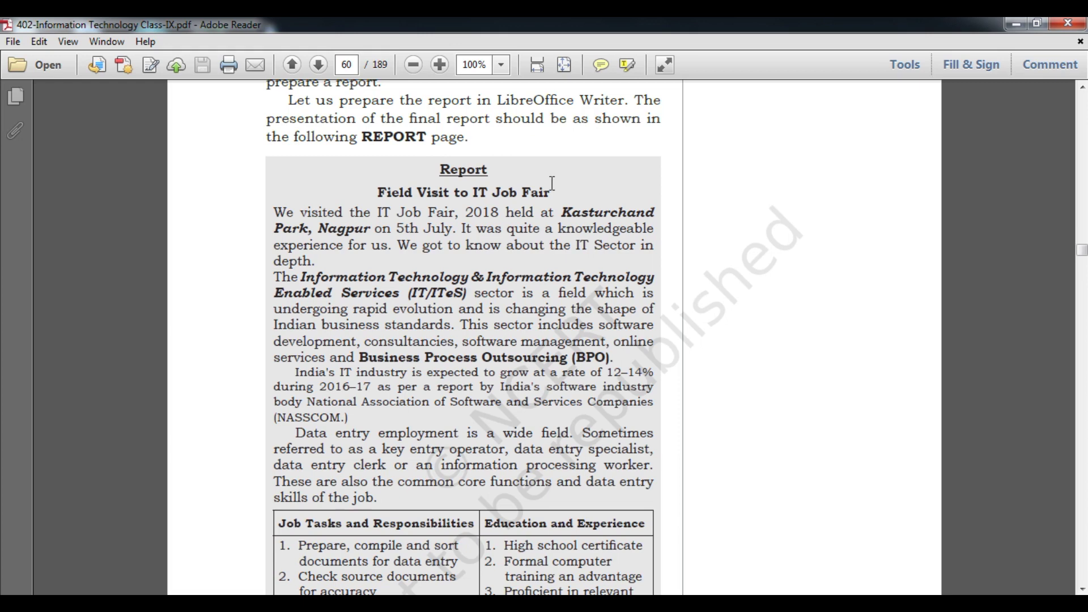
scroll(552, 183, down, 1)
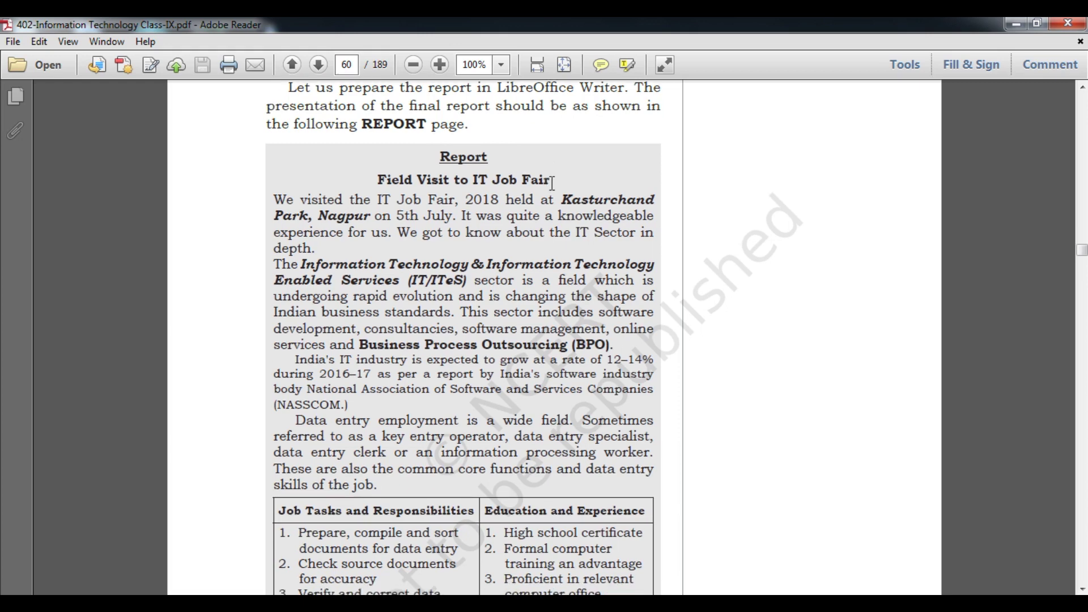
scroll(552, 183, down, 4)
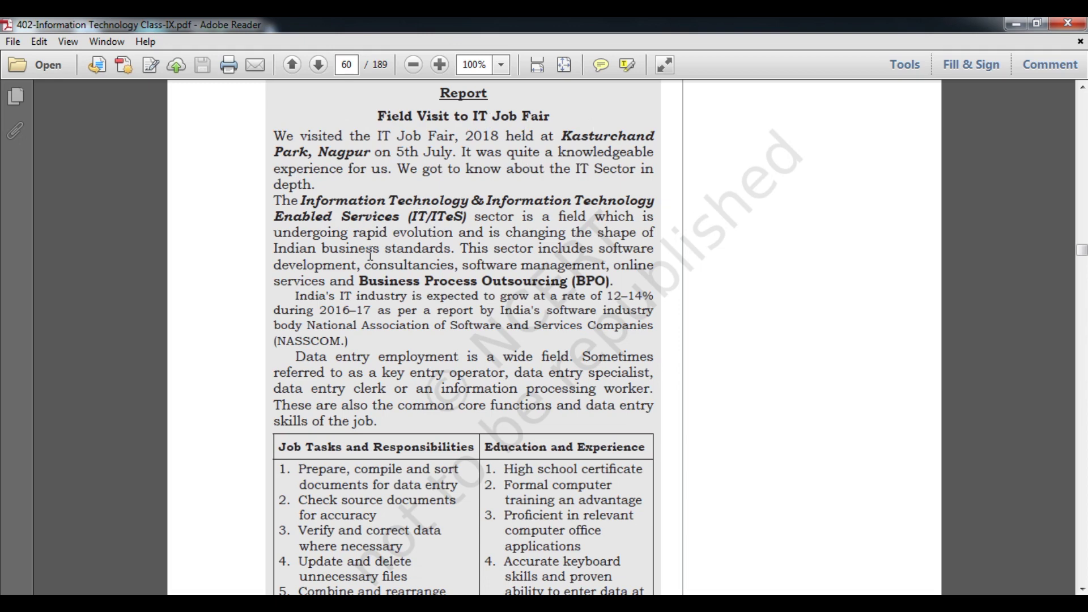
drag(426, 216, 463, 223)
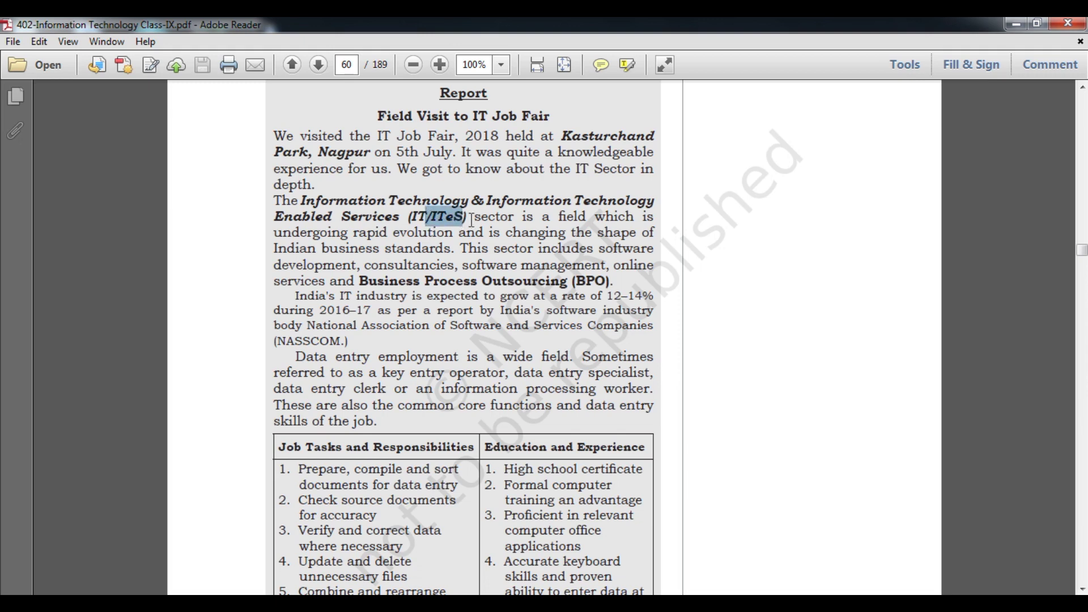
click(471, 220)
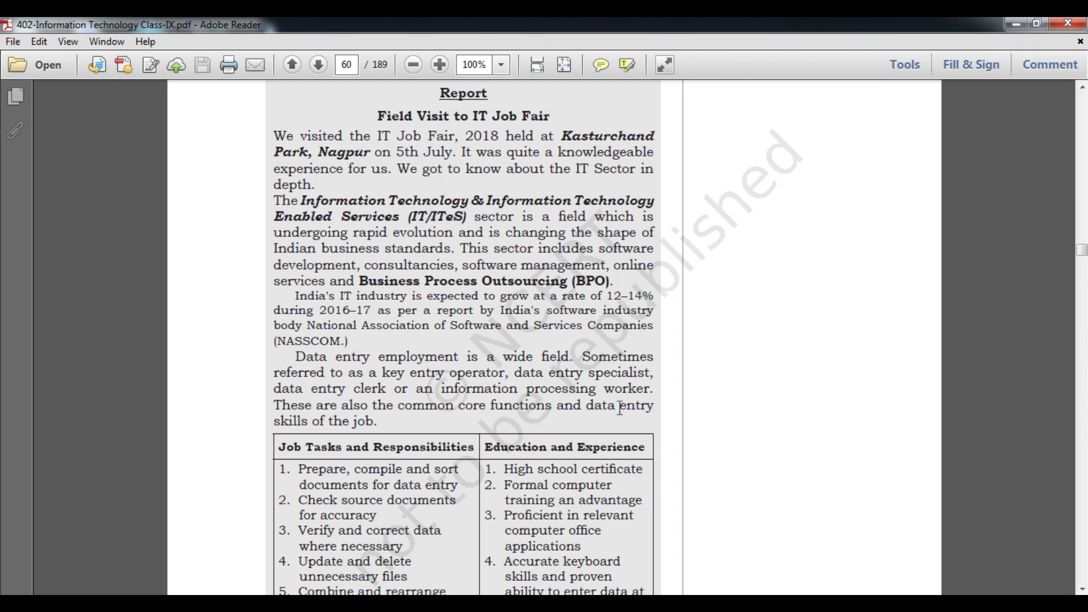
Look over the report's table of job tasks and education requirements, from page 60 to its end on page 61.
scroll(620, 407, down, 2)
scroll(620, 407, down, 5)
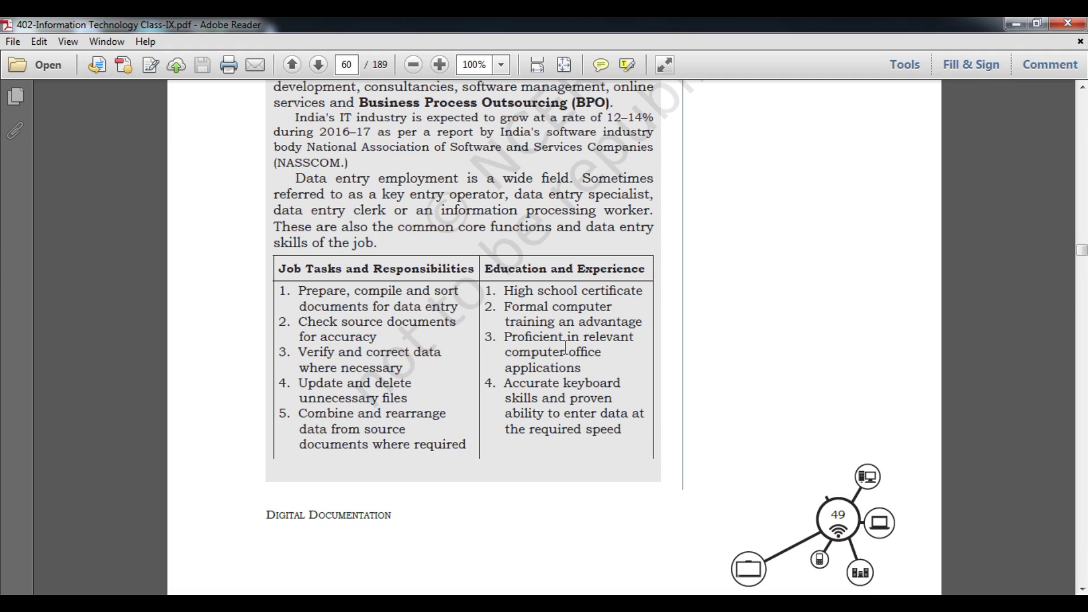
scroll(566, 347, down, 5)
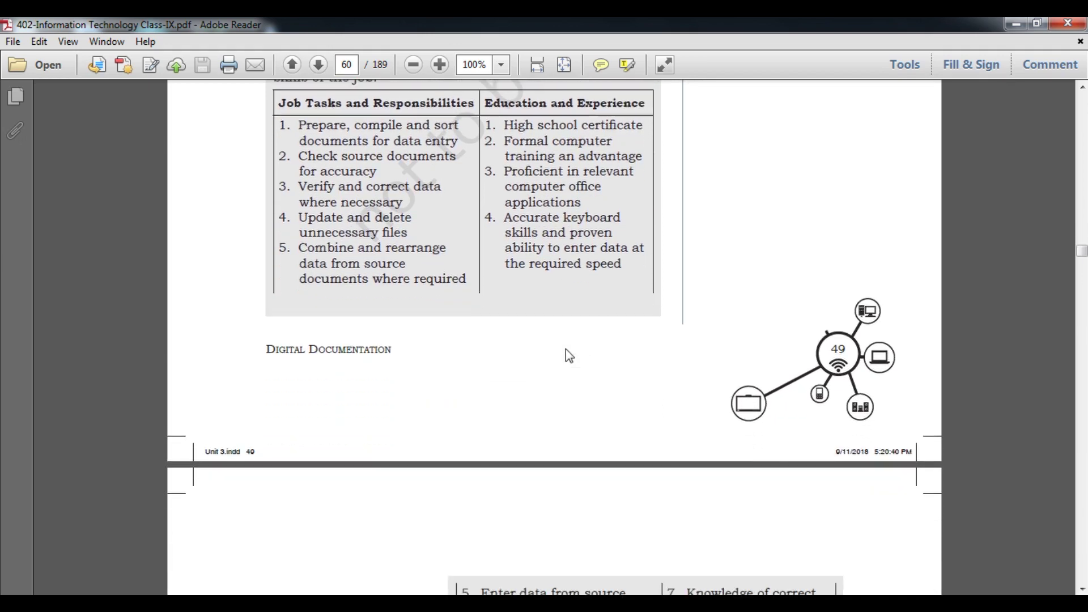
scroll(566, 349, down, 12)
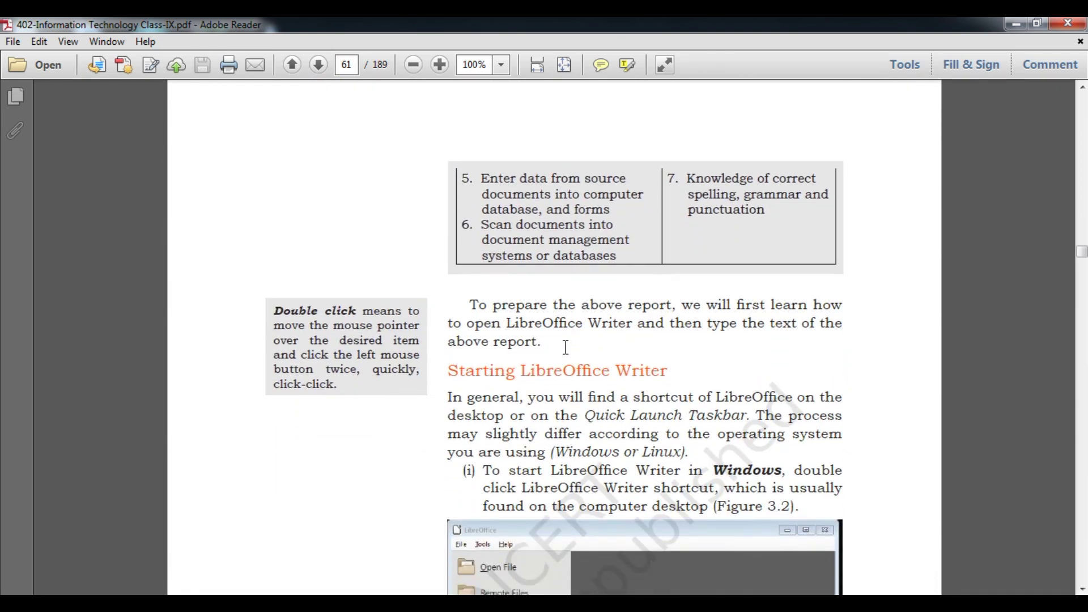
Read the "Starting LibreOffice Writer" section on pages 61 and 62, covering the Windows and Ubuntu Linux methods with Figures 3.2 and 3.3.
scroll(565, 347, down, 5)
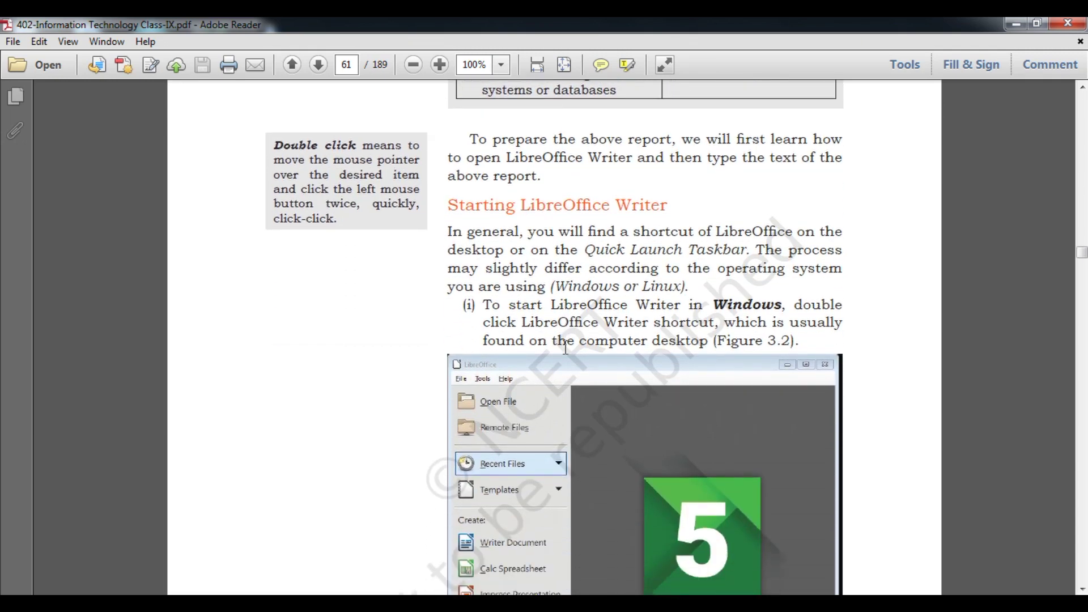
scroll(565, 348, down, 4)
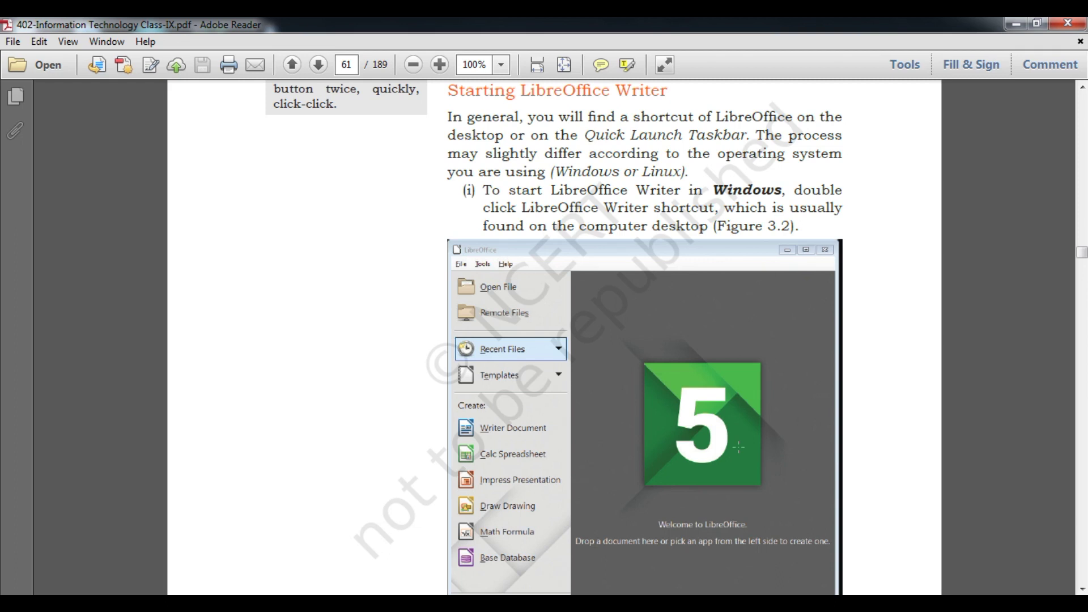
scroll(739, 447, down, 1)
scroll(738, 448, down, 10)
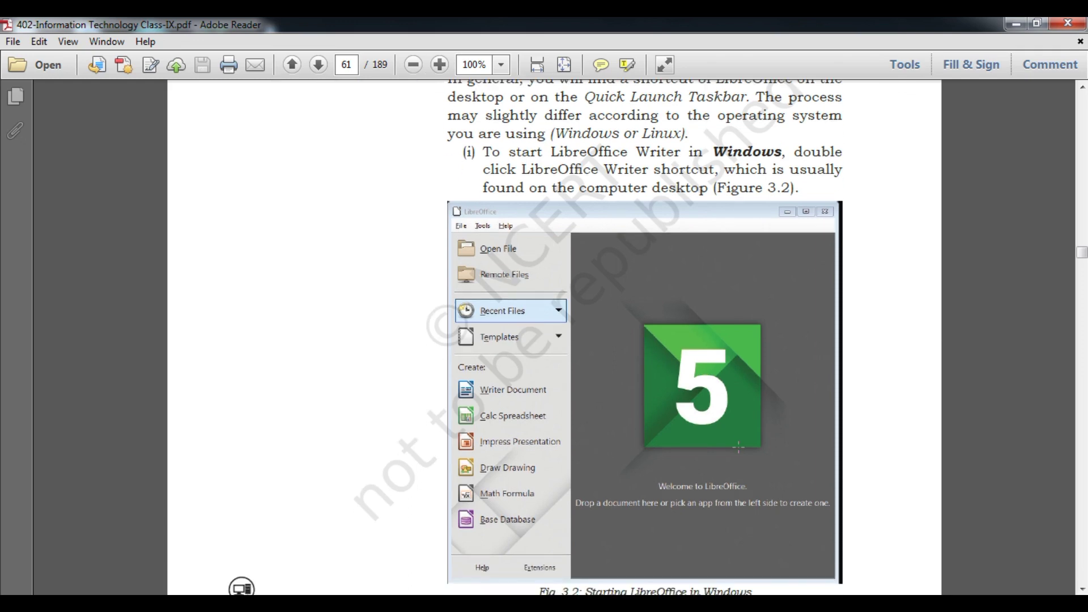
scroll(738, 448, down, 15)
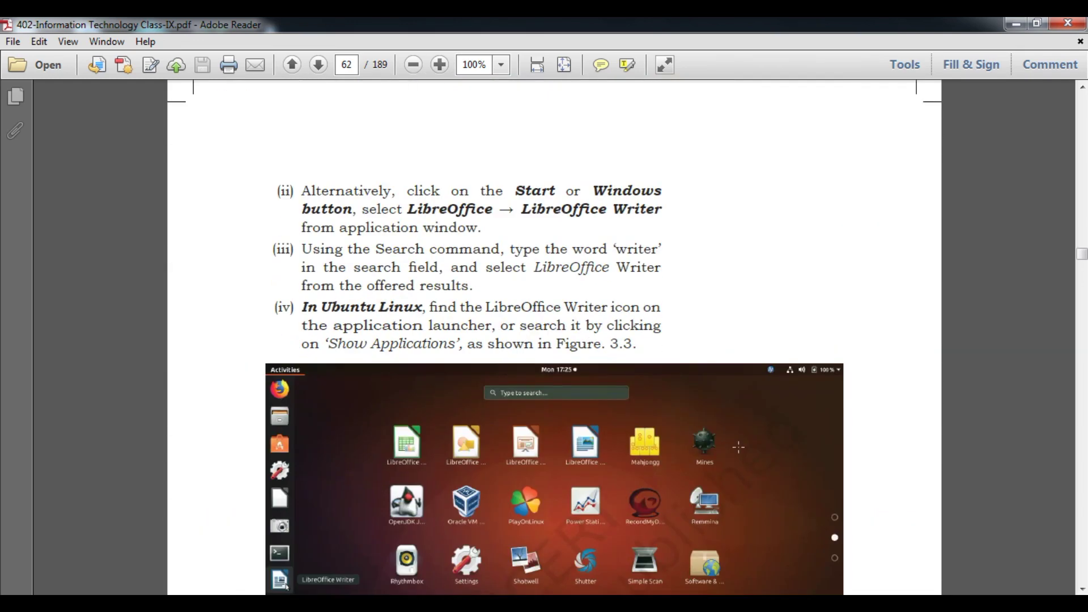
scroll(739, 448, down, 4)
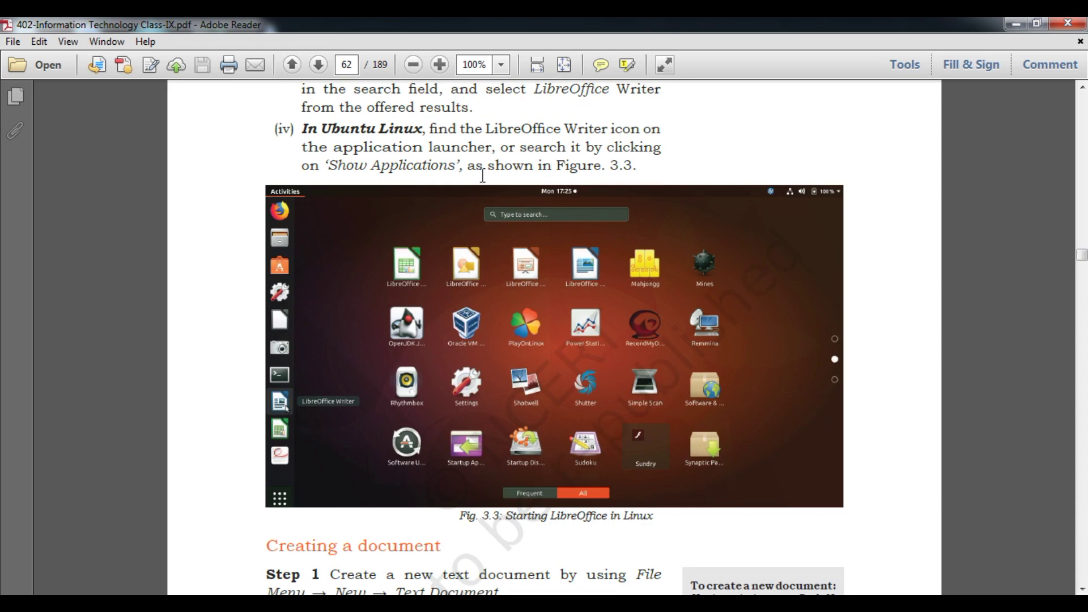
Read Steps 1 to 3 of "Creating a document" on page 62, continuing to Figure 3.4 on page 63.
scroll(482, 176, down, 3)
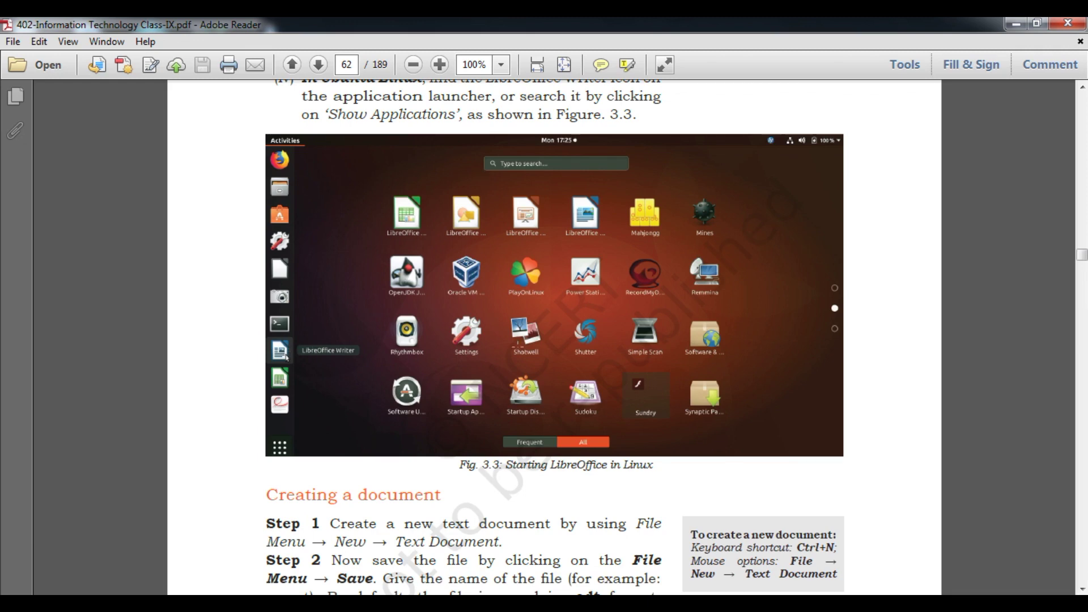
scroll(518, 347, down, 8)
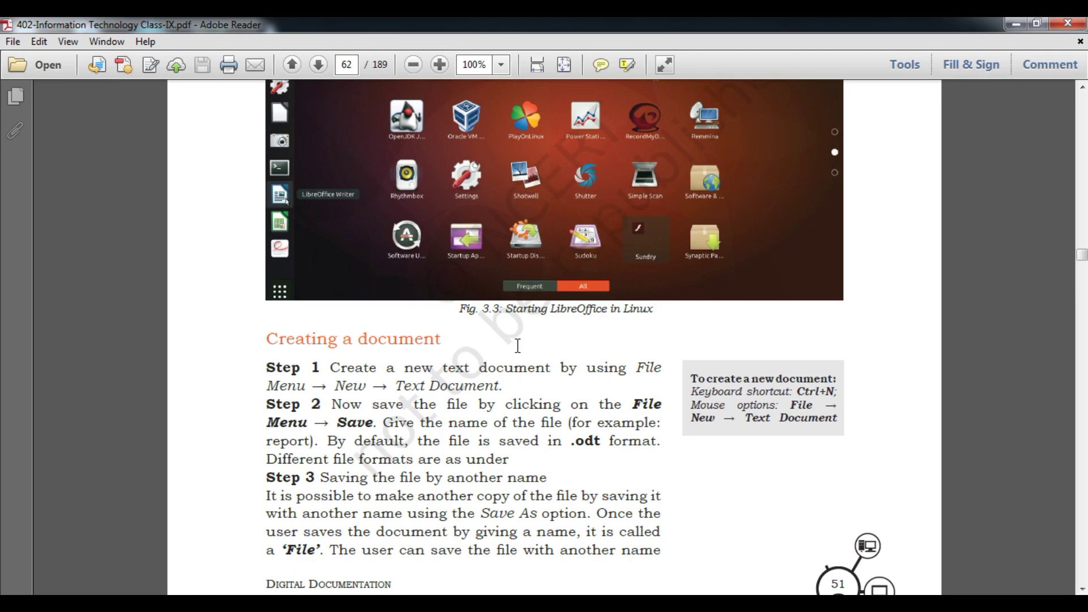
scroll(518, 347, down, 5)
scroll(518, 346, down, 20)
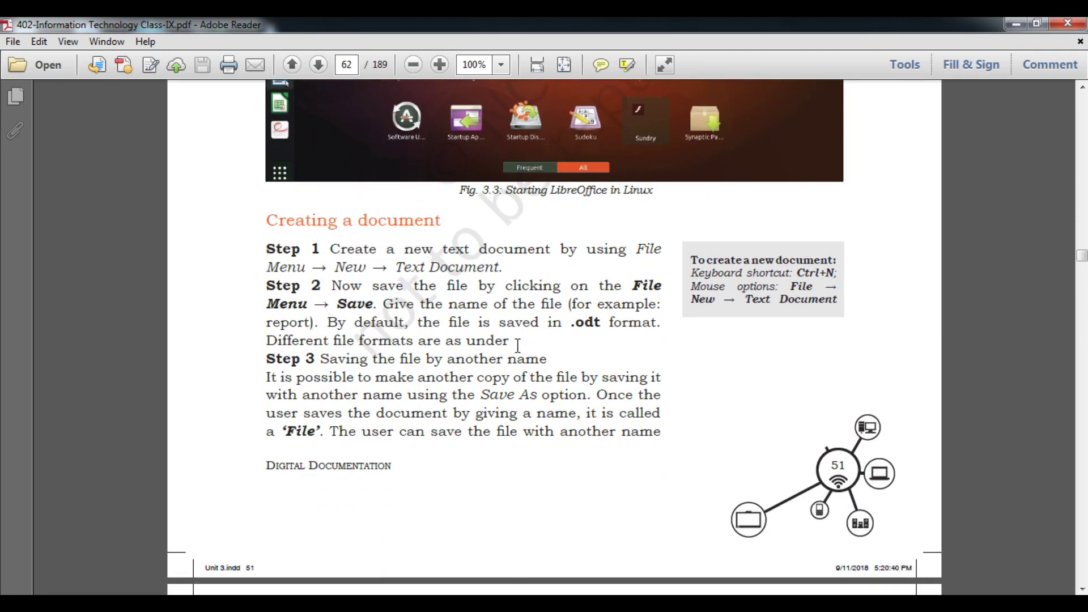
scroll(520, 353, down, 4)
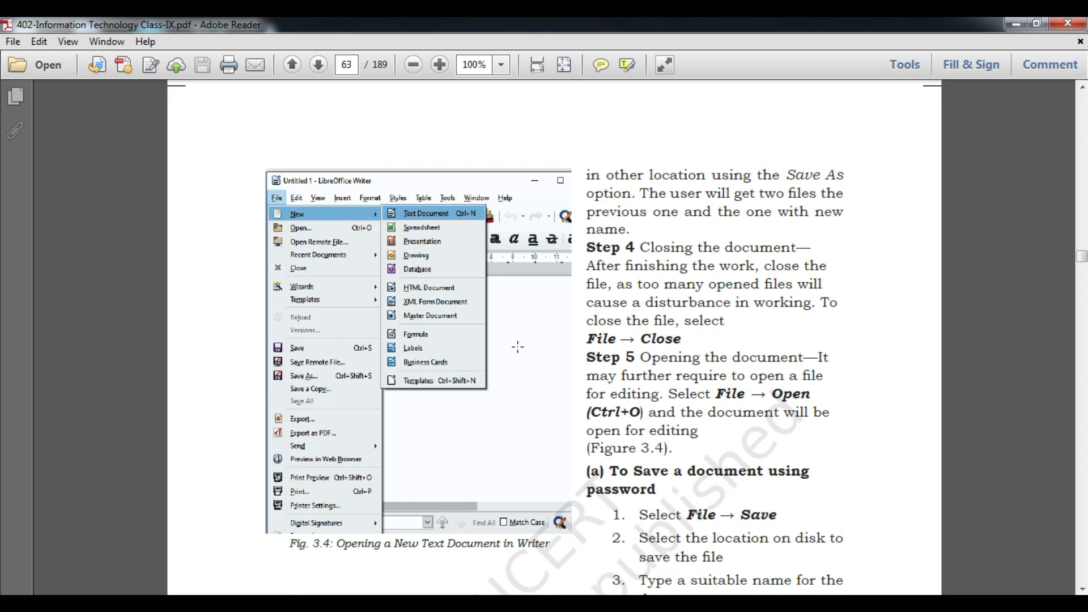
Look through page 63 on closing, opening and password-saving a document, down to "Parts of the Writer window" and back to Figure 3.4.
scroll(518, 346, down, 1)
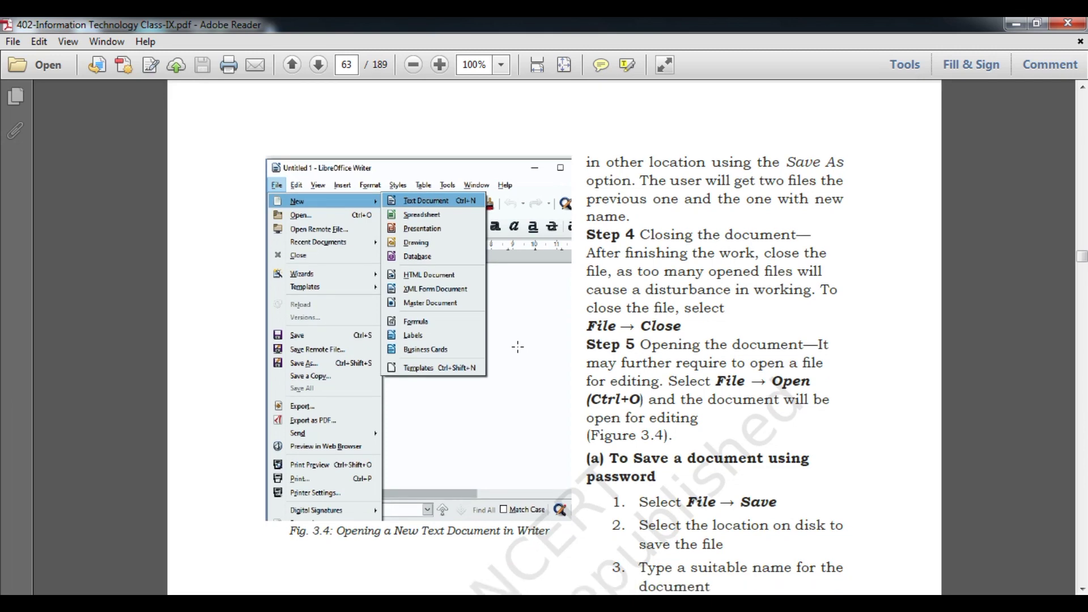
scroll(517, 346, down, 5)
scroll(518, 346, up, 2)
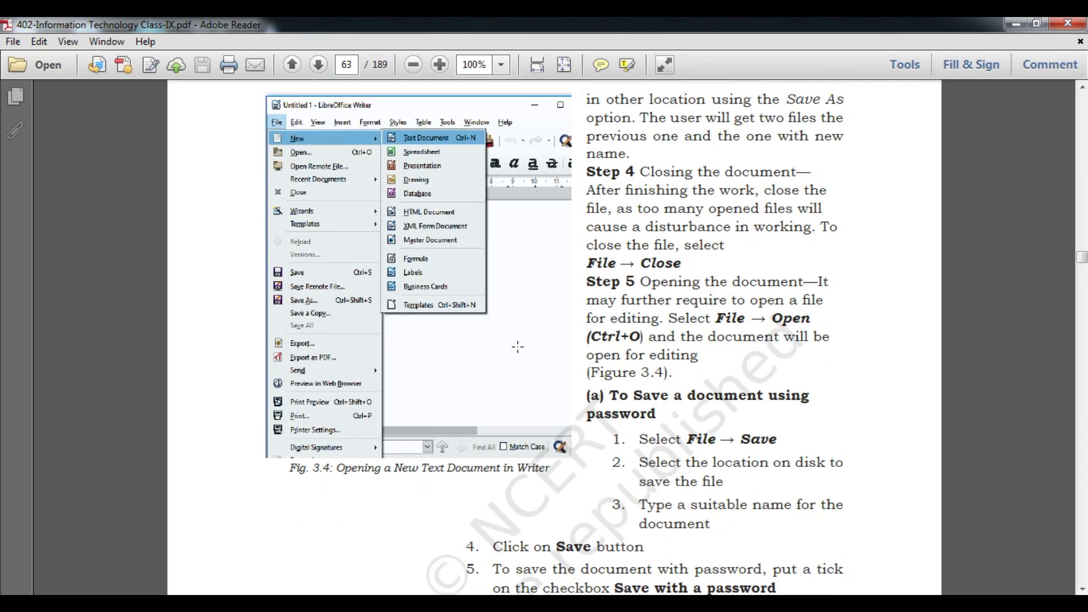
scroll(518, 346, down, 7)
scroll(517, 346, down, 15)
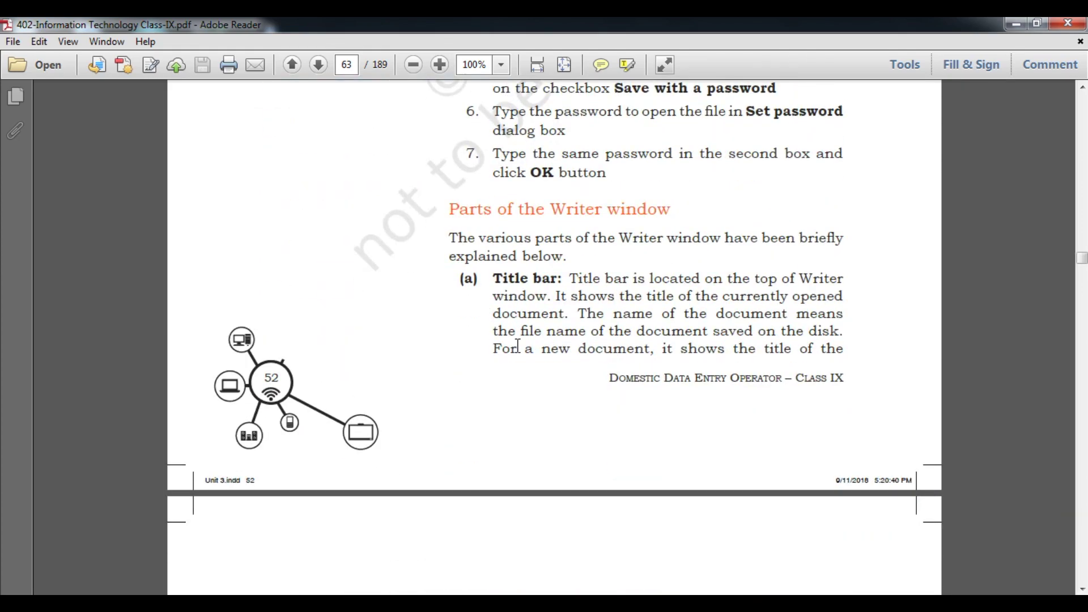
scroll(517, 346, up, 20)
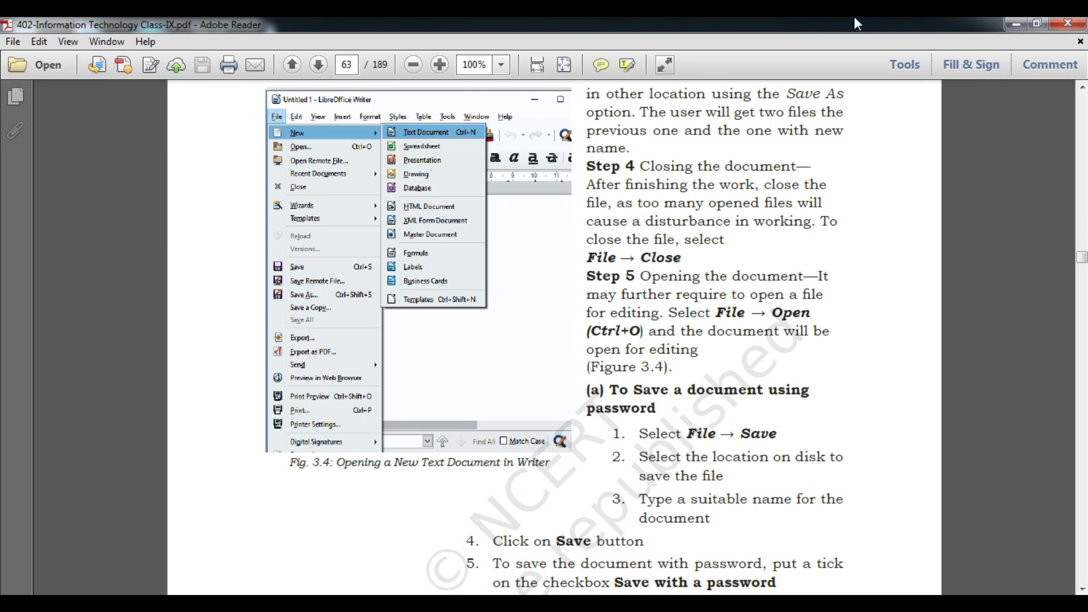
Leave the textbook and file windows and search Google in Chrome for "download openoffice for win 7".
click(1016, 24)
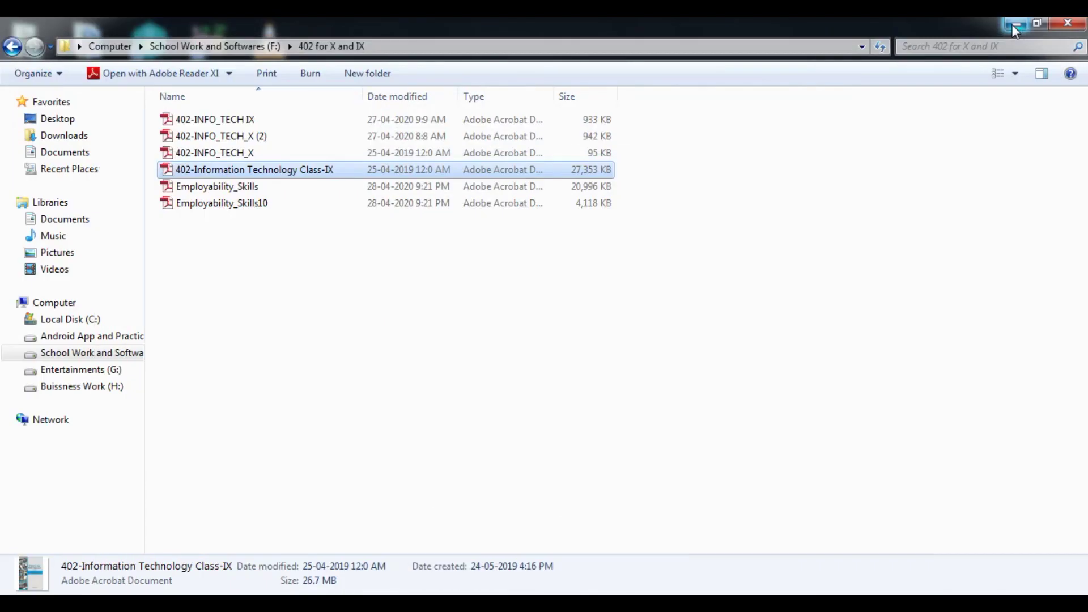
click(1013, 25)
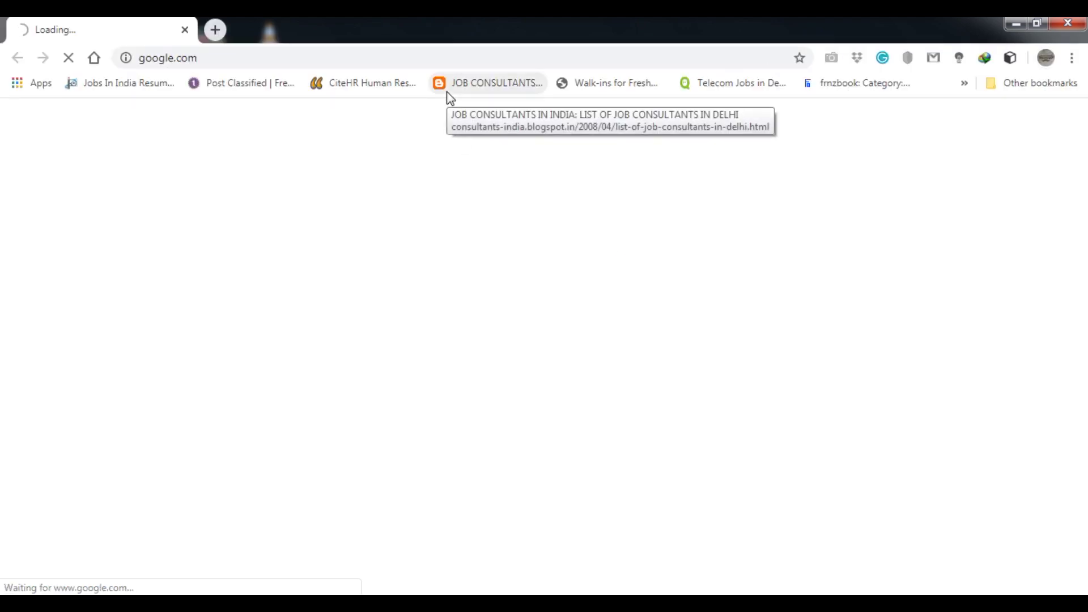
click(427, 55)
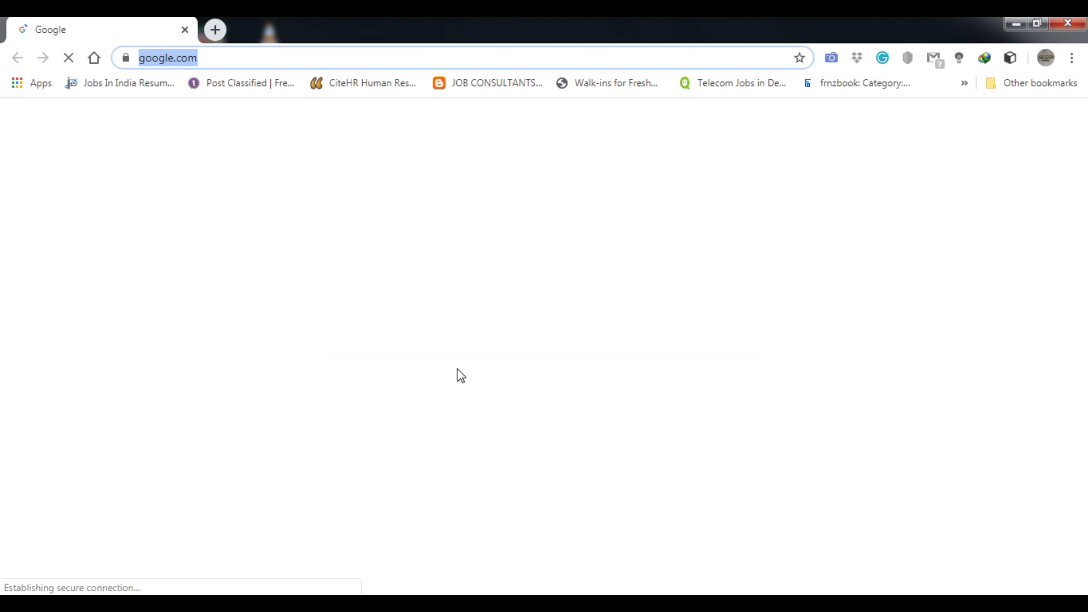
click(496, 332)
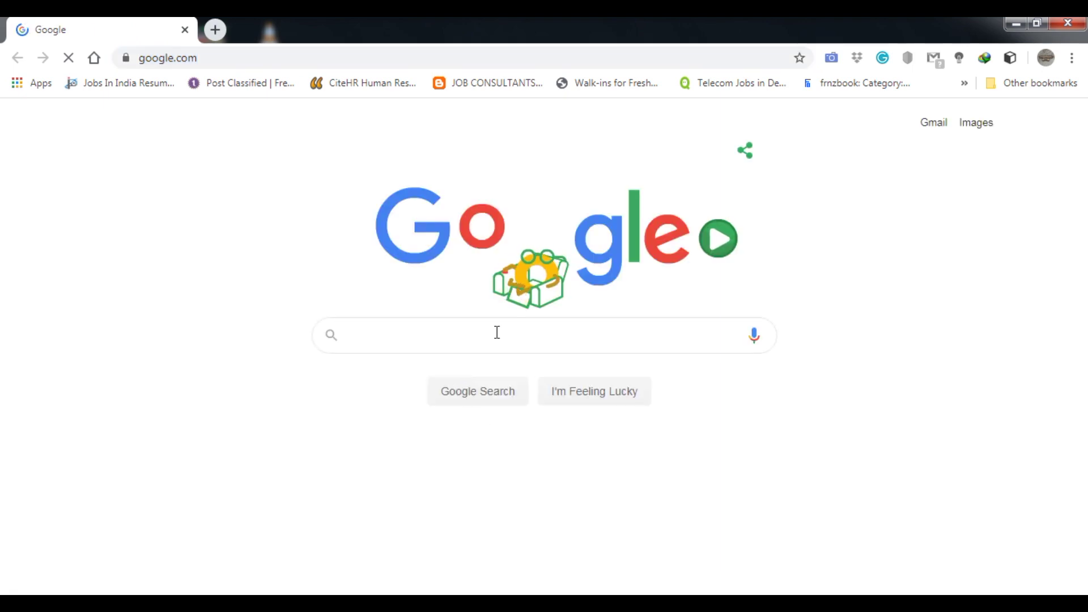
text(download )
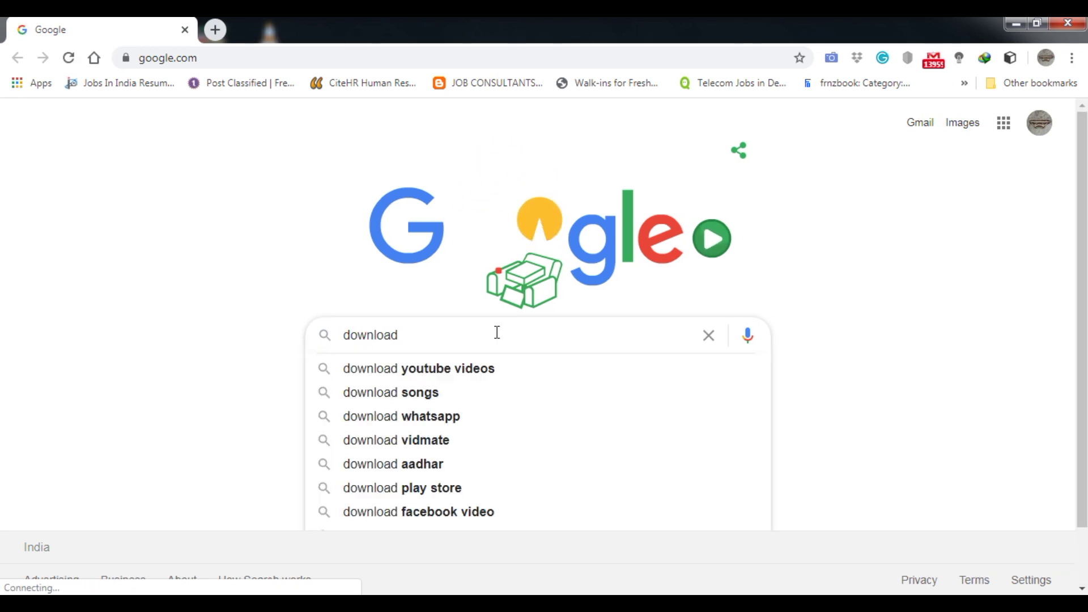
text(opne)
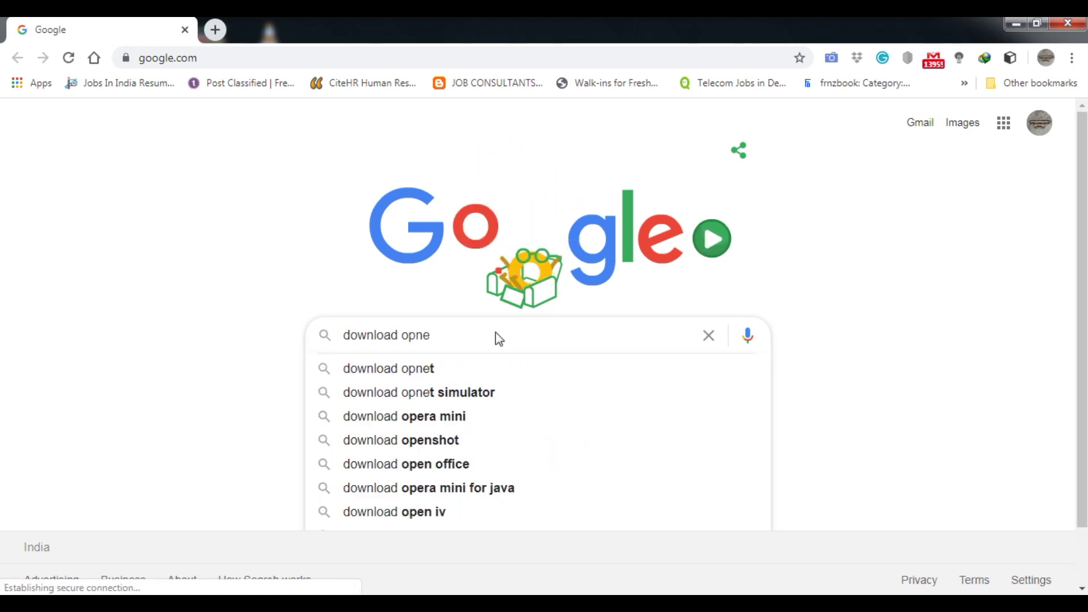
key(BackSpace)
key(BackSpace)
text(enoff)
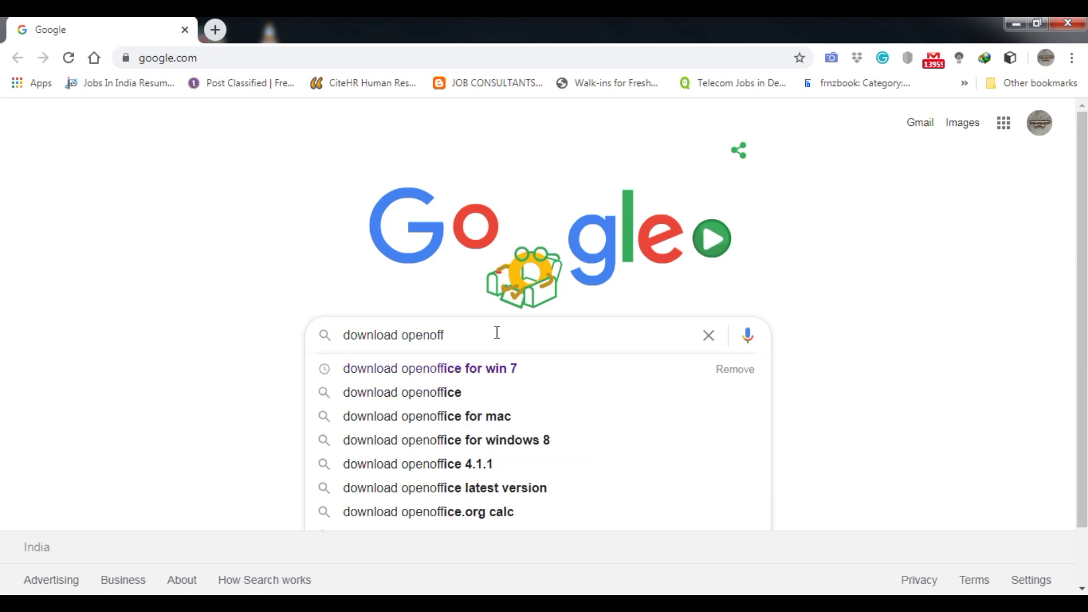
key(Down)
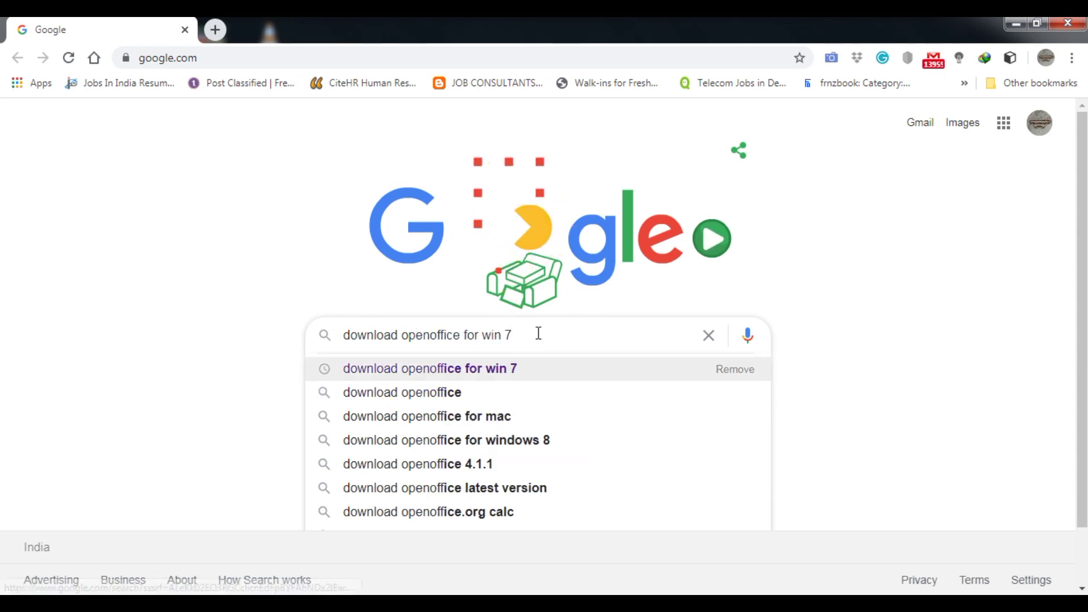
key(BackSpace)
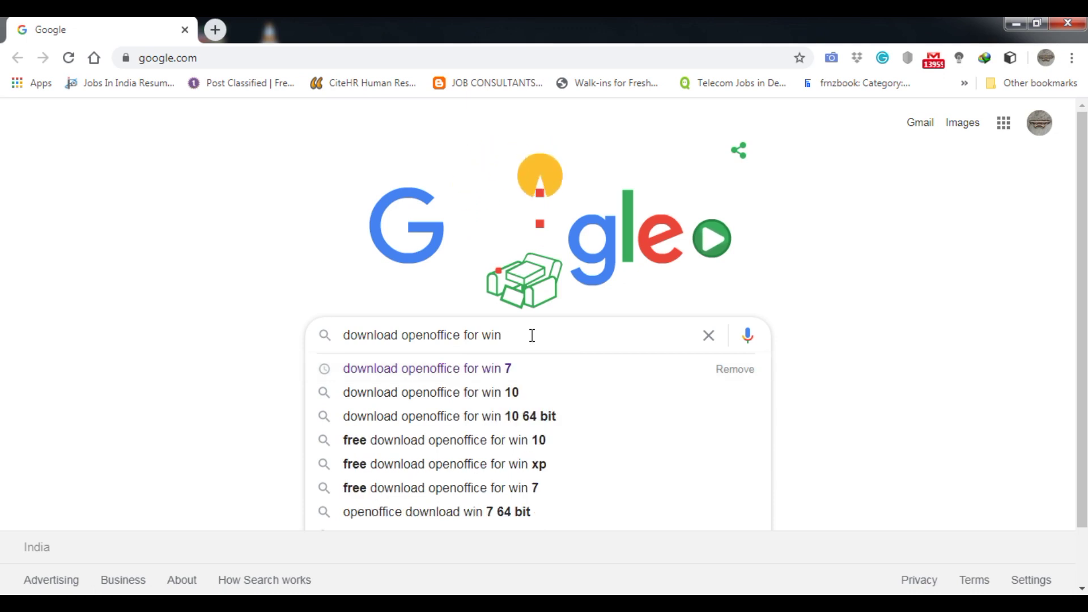
text(7)
key(Return)
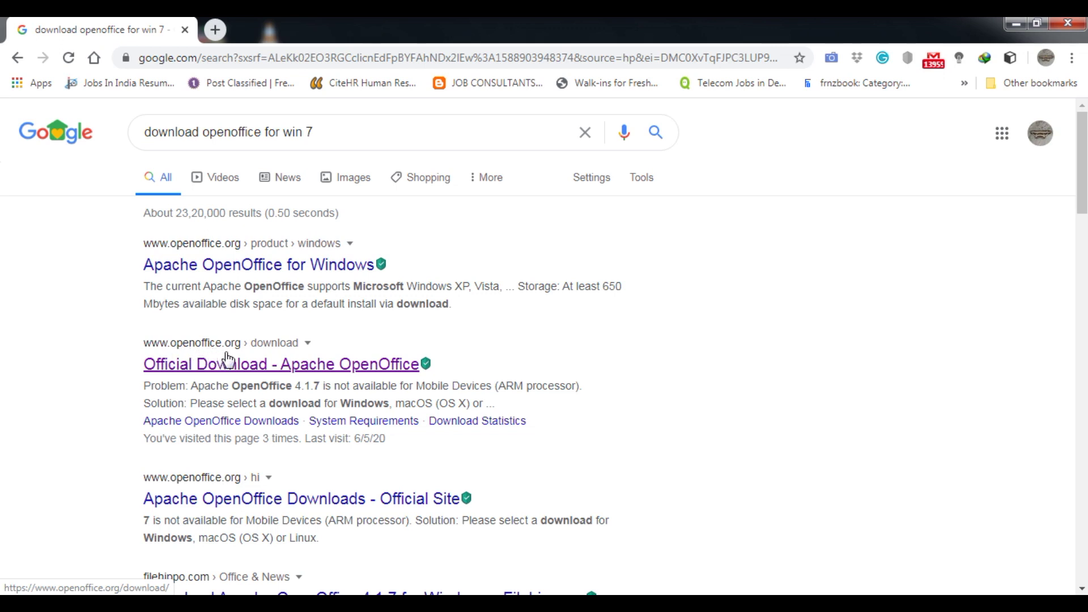
Open the official Apache OpenOffice download page and look over the available versions and the full installation download for Windows.
click(290, 371)
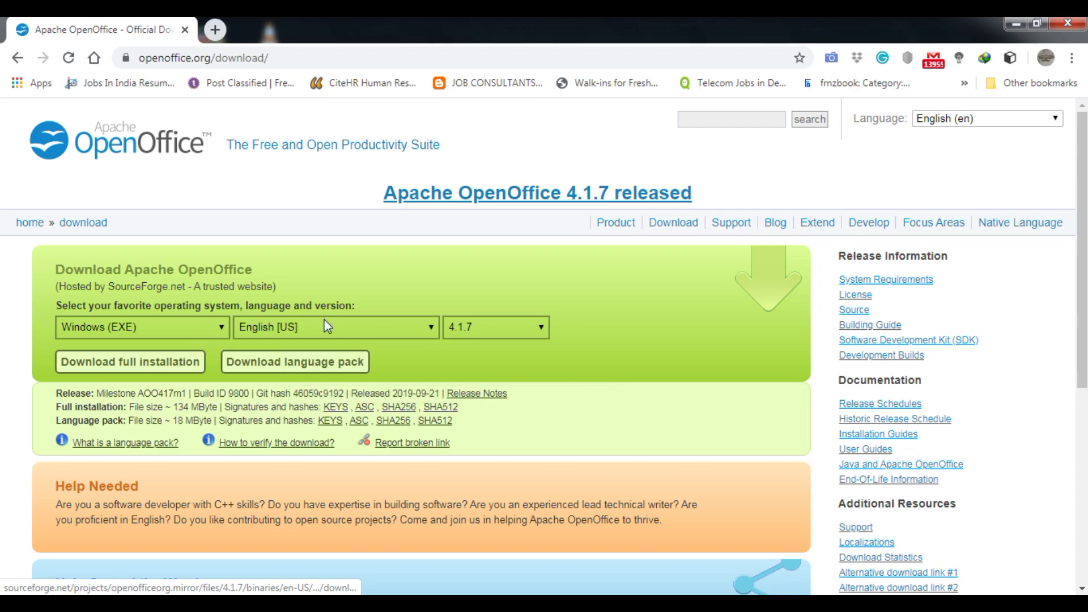
click(506, 325)
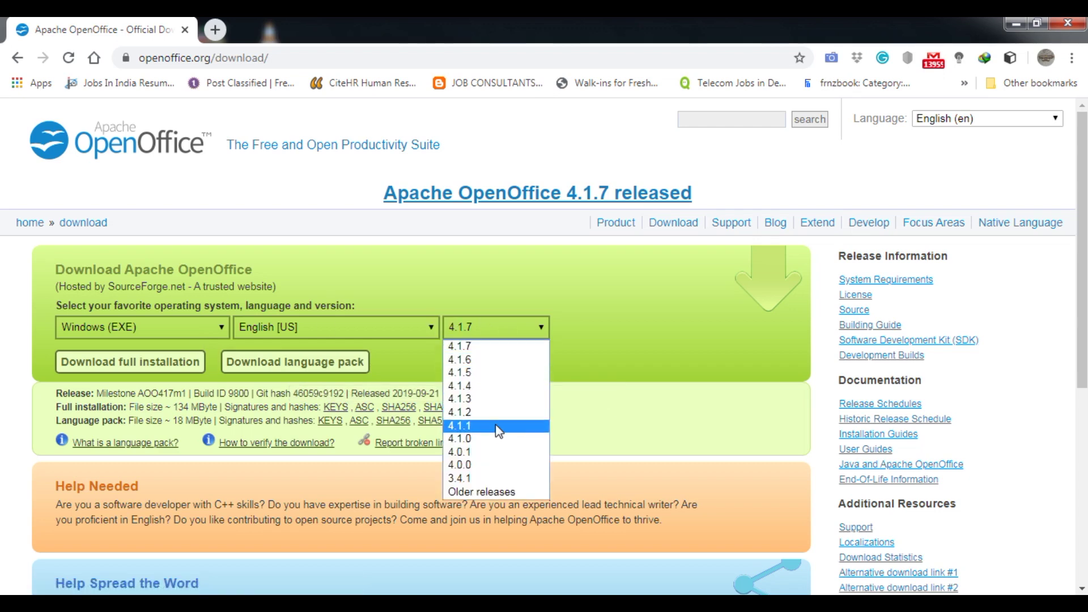
click(520, 252)
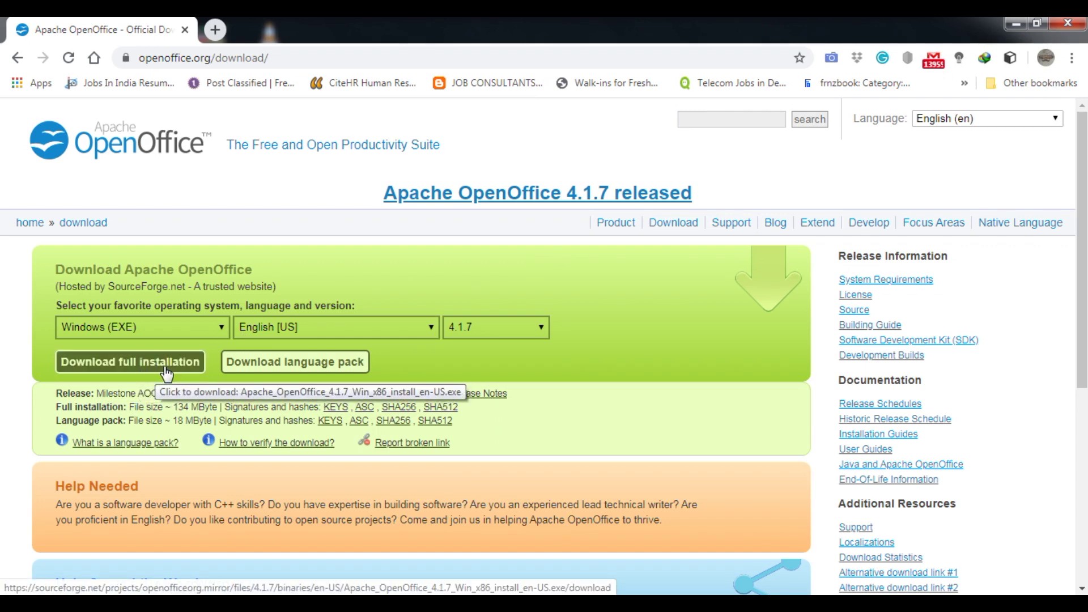
Leave the browser and locate the Apache OpenOffice 4.1.7 installer on the School Work and Softwares (F:) drive, closing the folder at the end.
click(1075, 29)
double_click(8, 126)
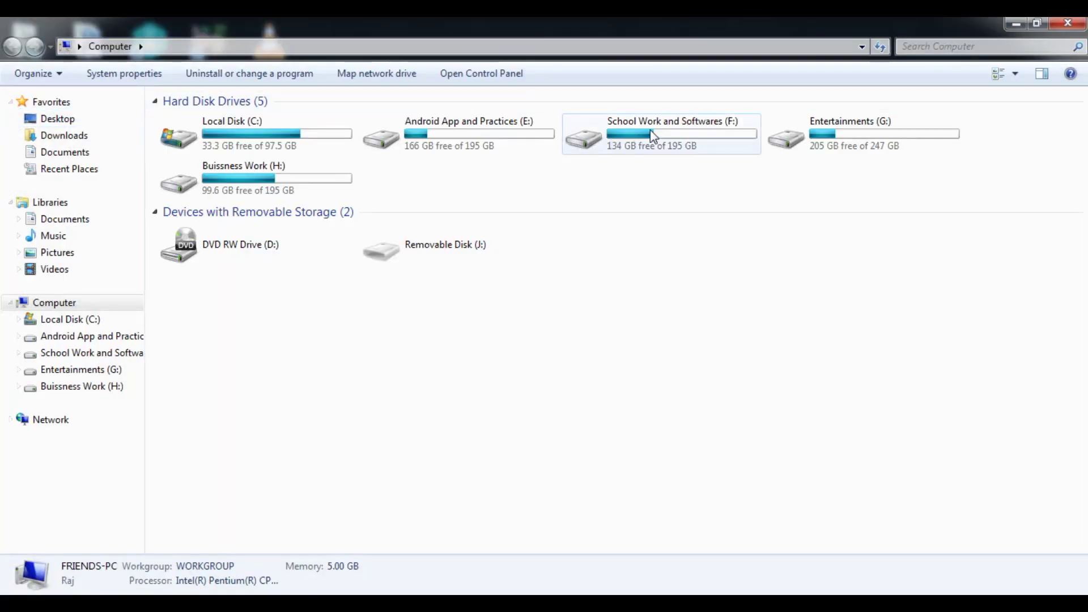
double_click(653, 136)
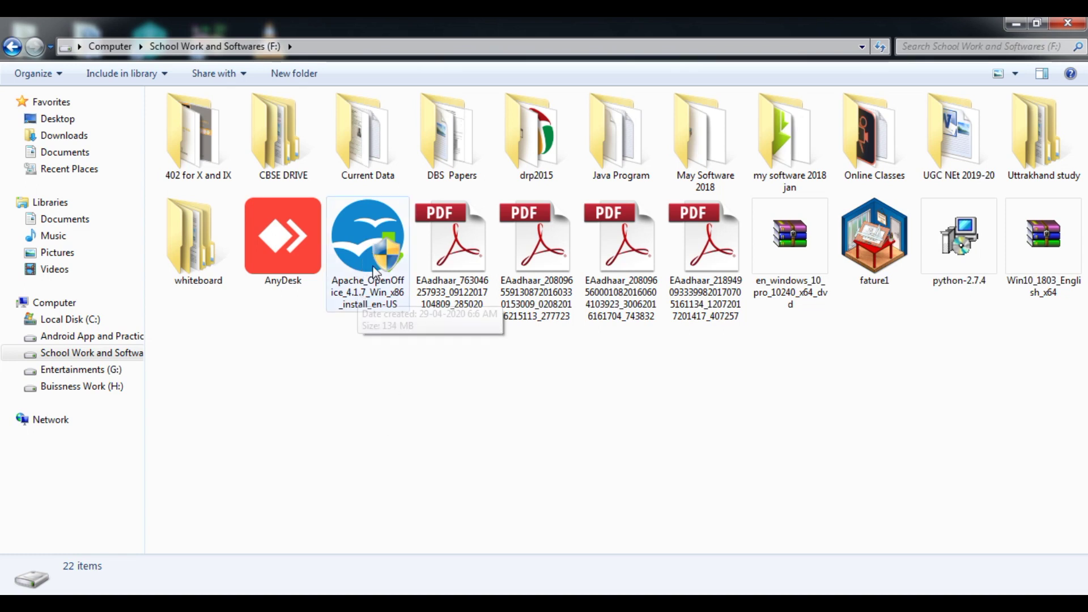
click(1066, 24)
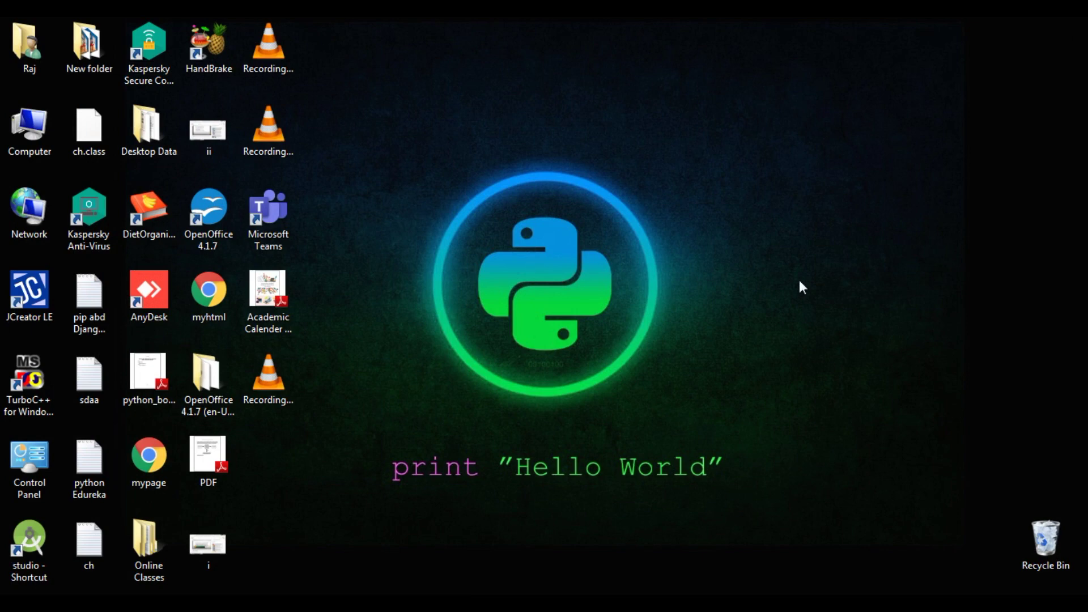
Launch OpenOffice 4.1.7 from the desktop and create a new text document, checking page 63 of the textbook briefly.
double_click(211, 221)
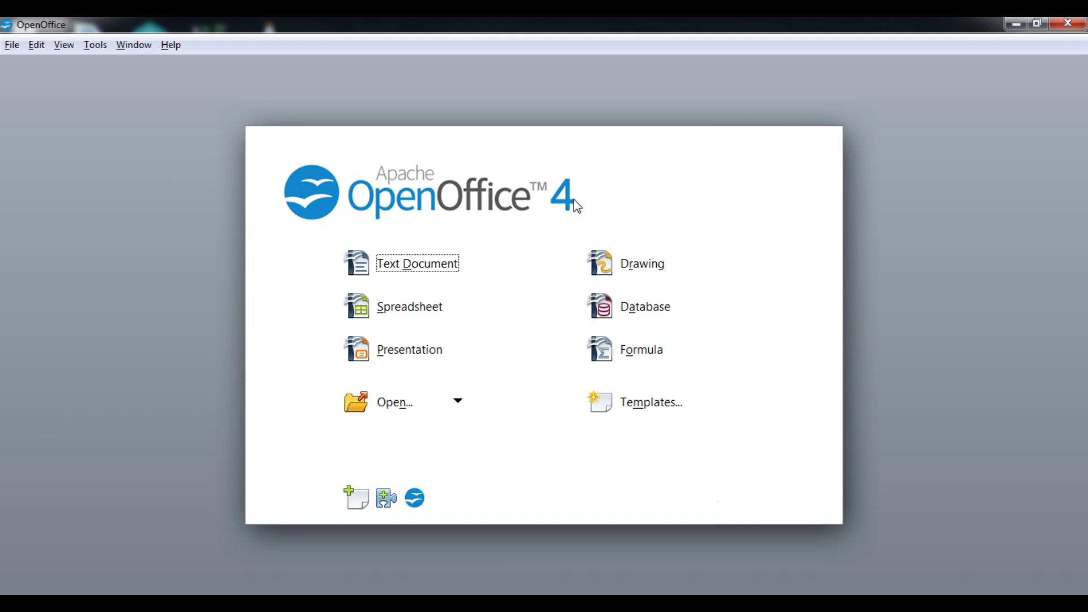
click(365, 271)
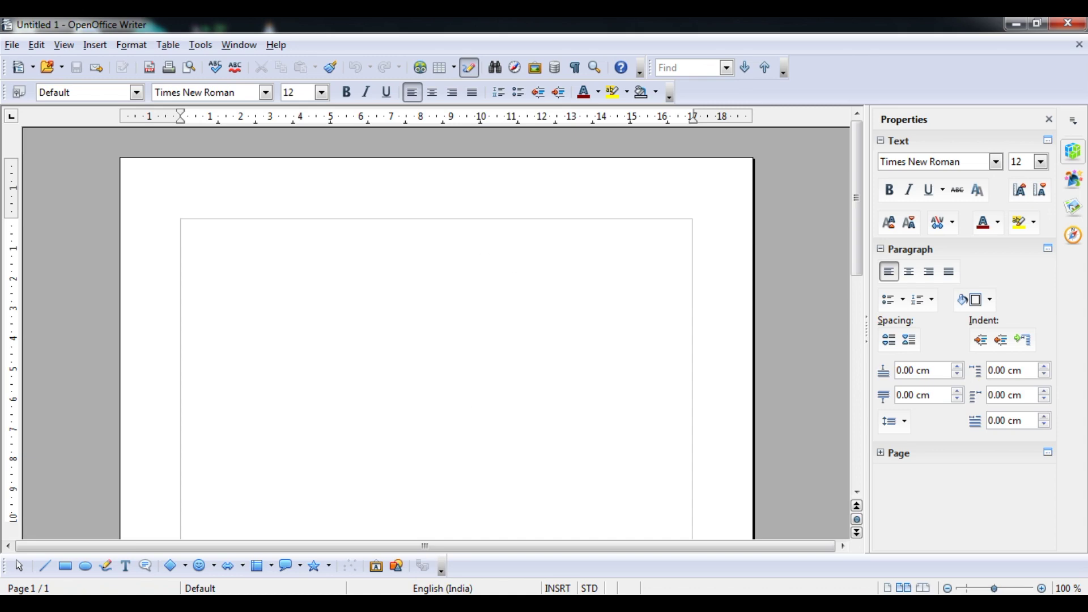
key(alt+Tab)
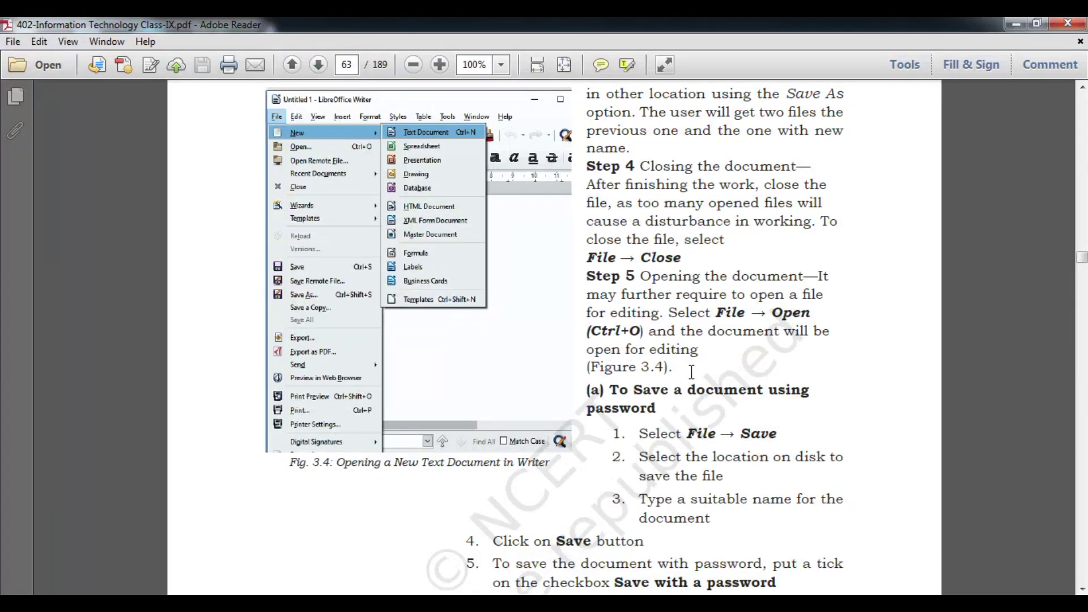
click(1016, 25)
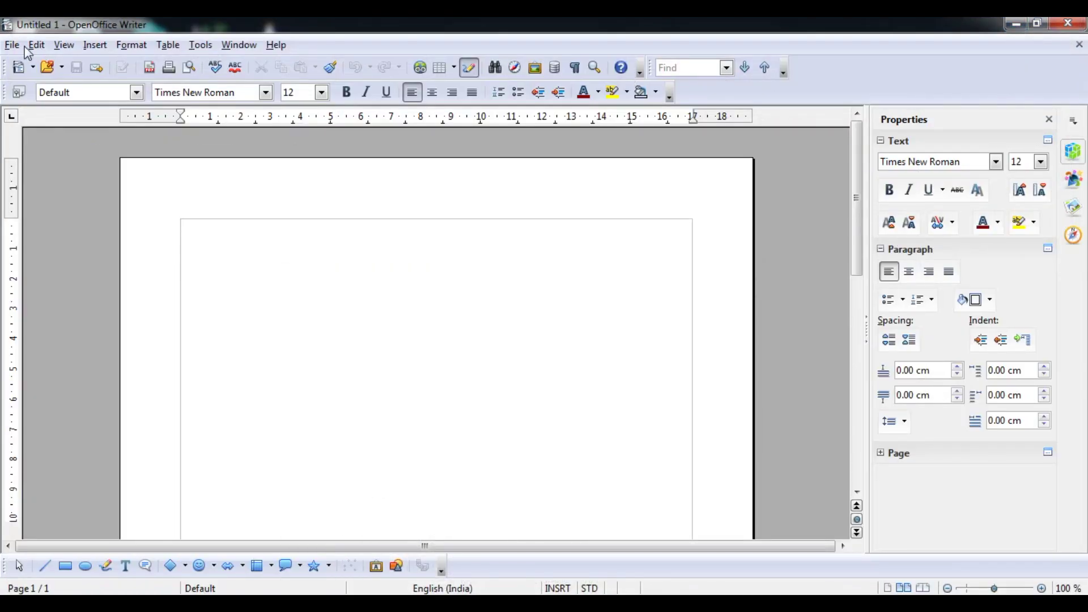
Close the blank text document, and repeat the procedure by creating another new text document and closing it.
click(13, 47)
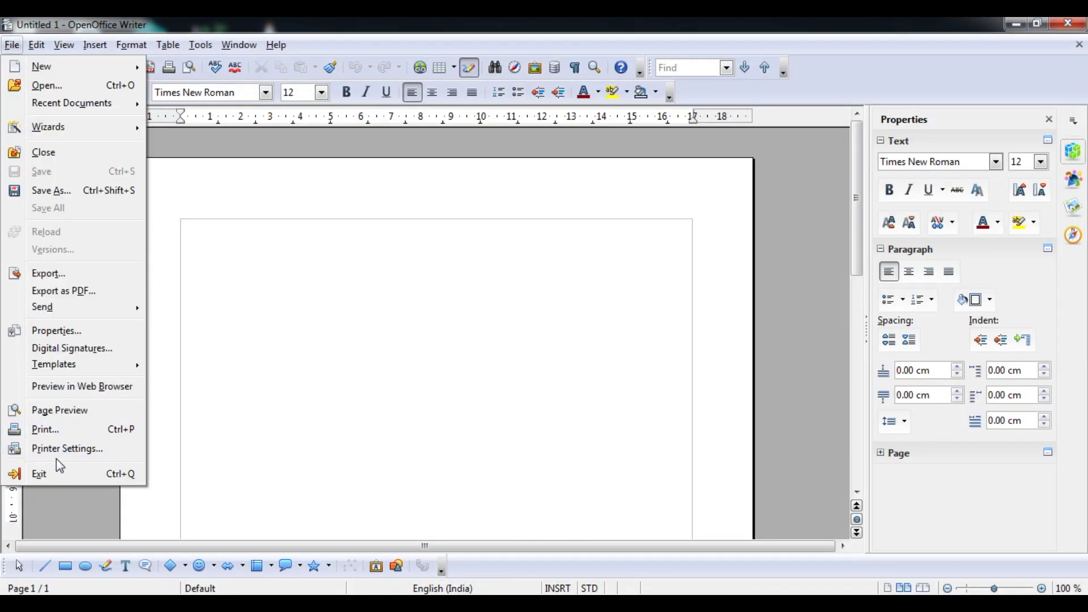
click(64, 151)
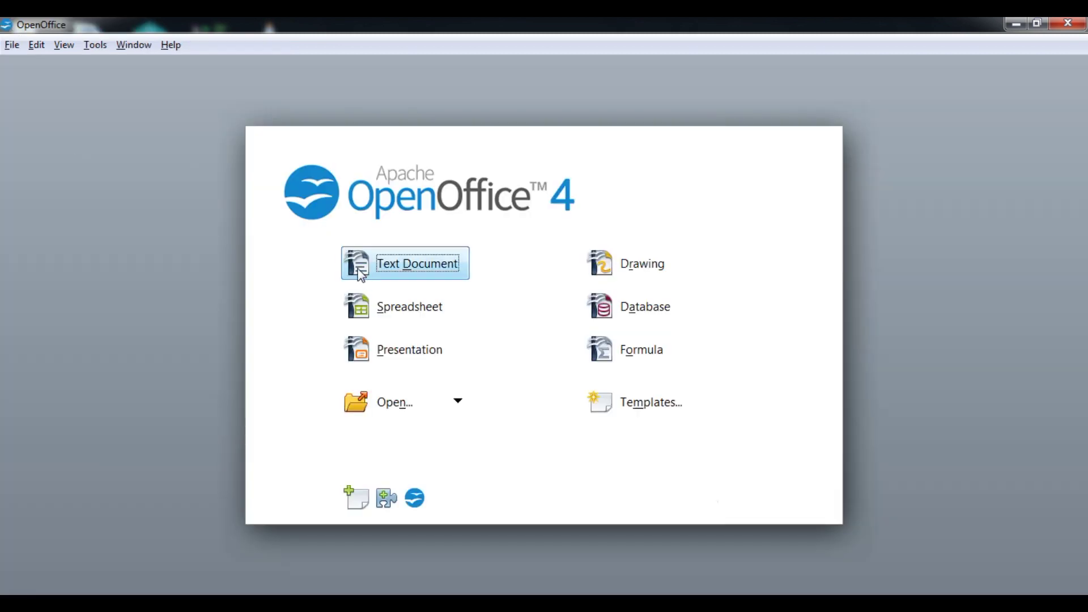
click(361, 275)
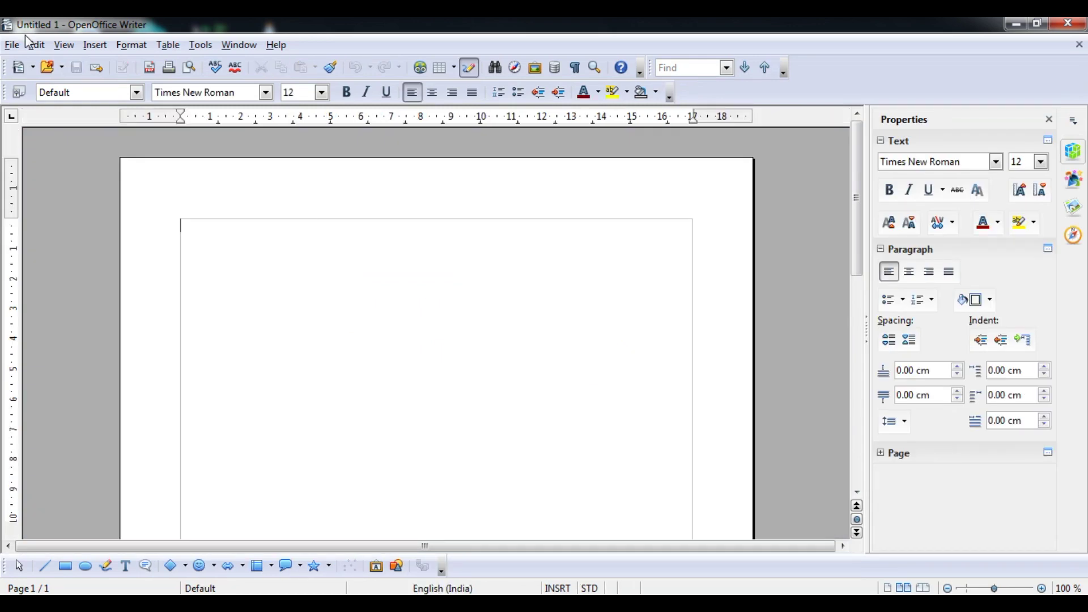
click(13, 44)
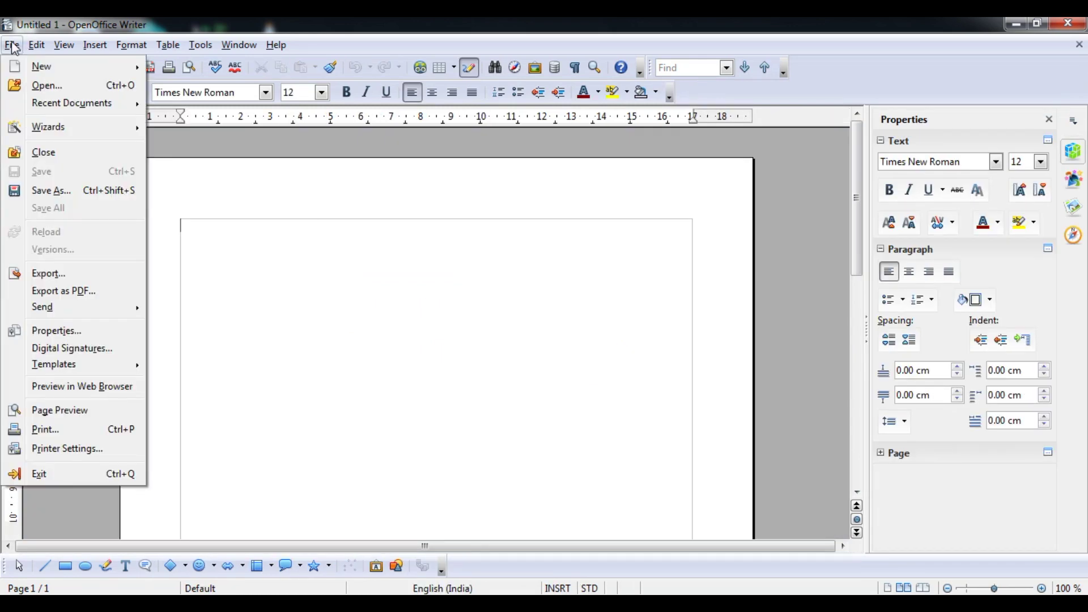
click(73, 152)
Open Data.odt from the Documents library with its styles updated to the modified template, and close it discarding the changes.
click(391, 402)
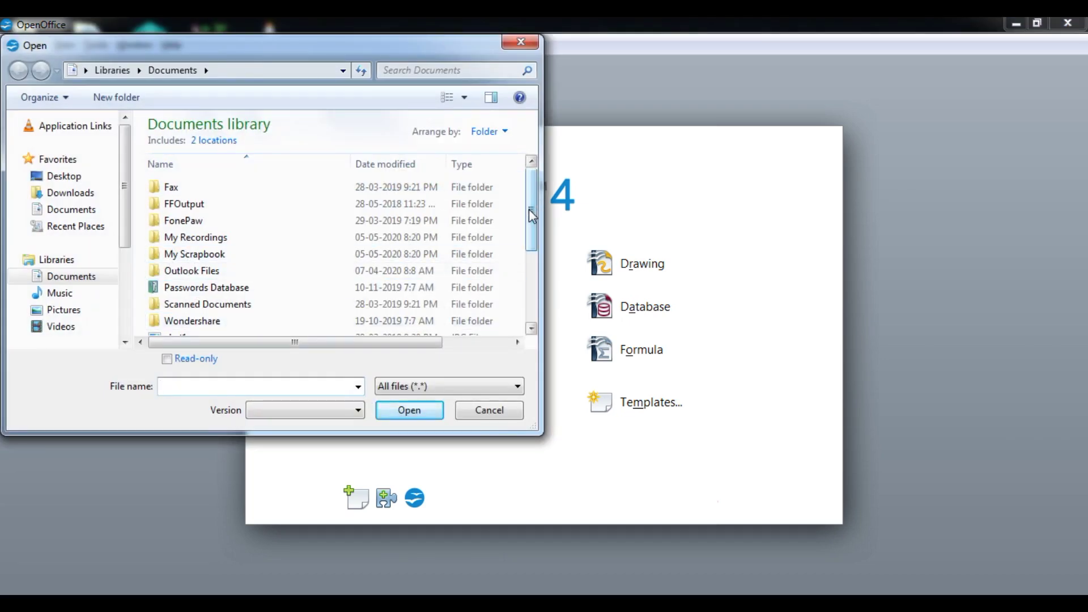
scroll(284, 255, down, 2)
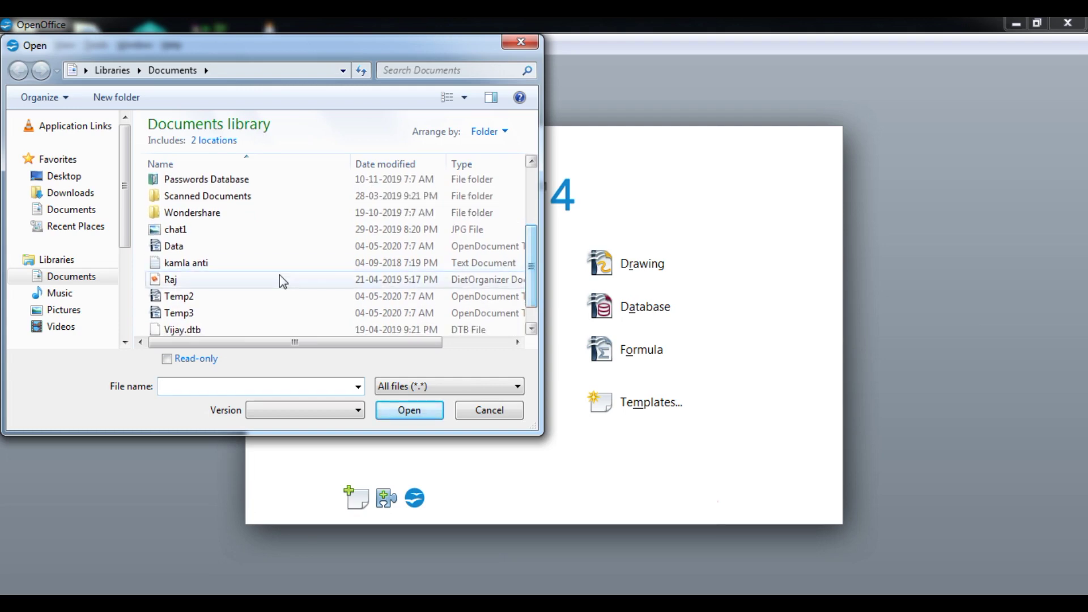
key(Escape)
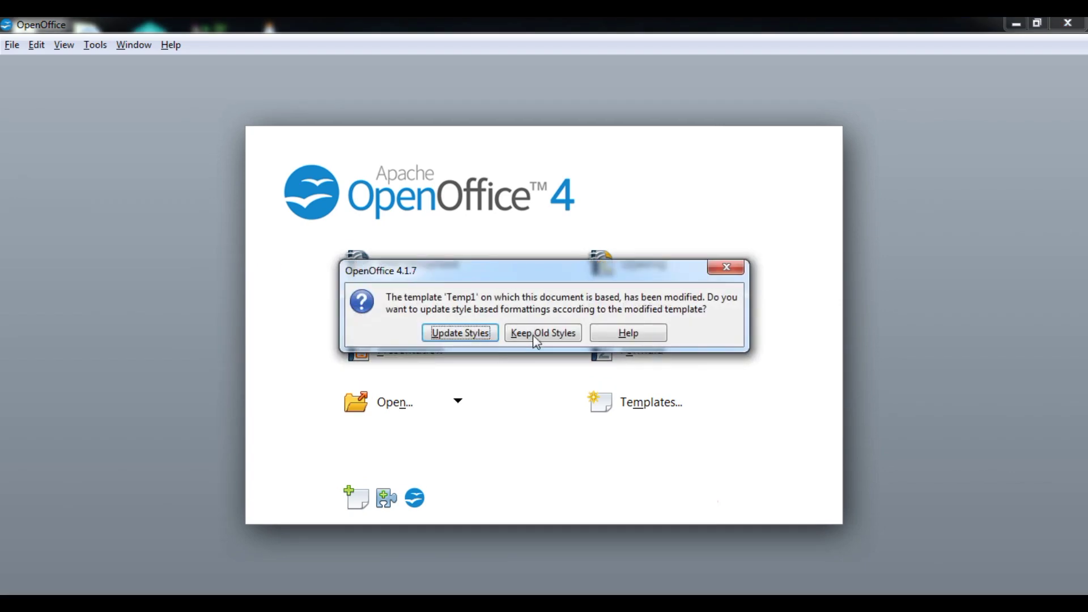
click(480, 334)
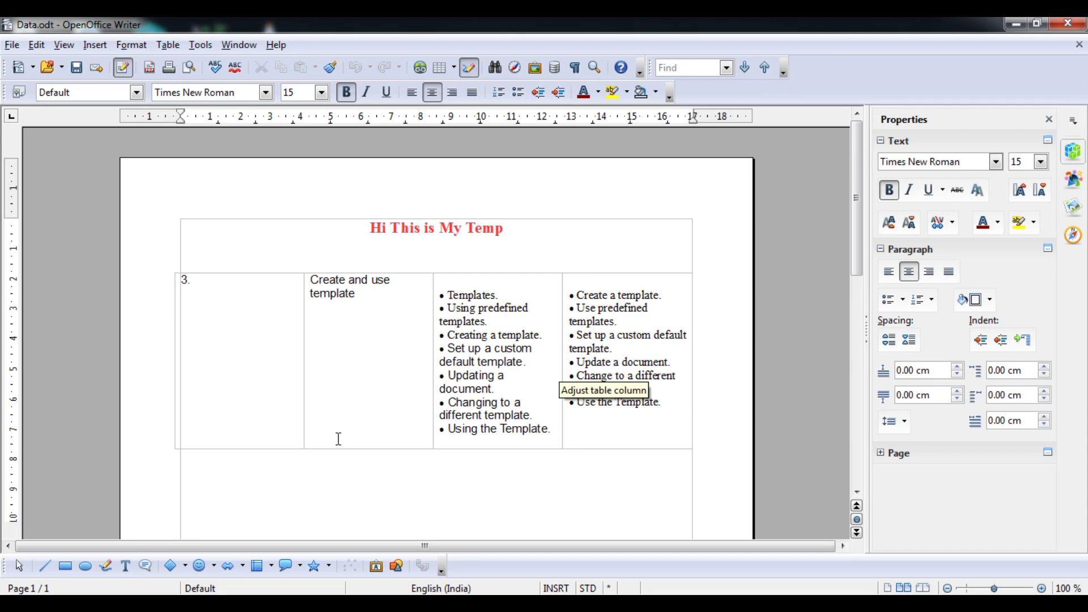
click(1069, 22)
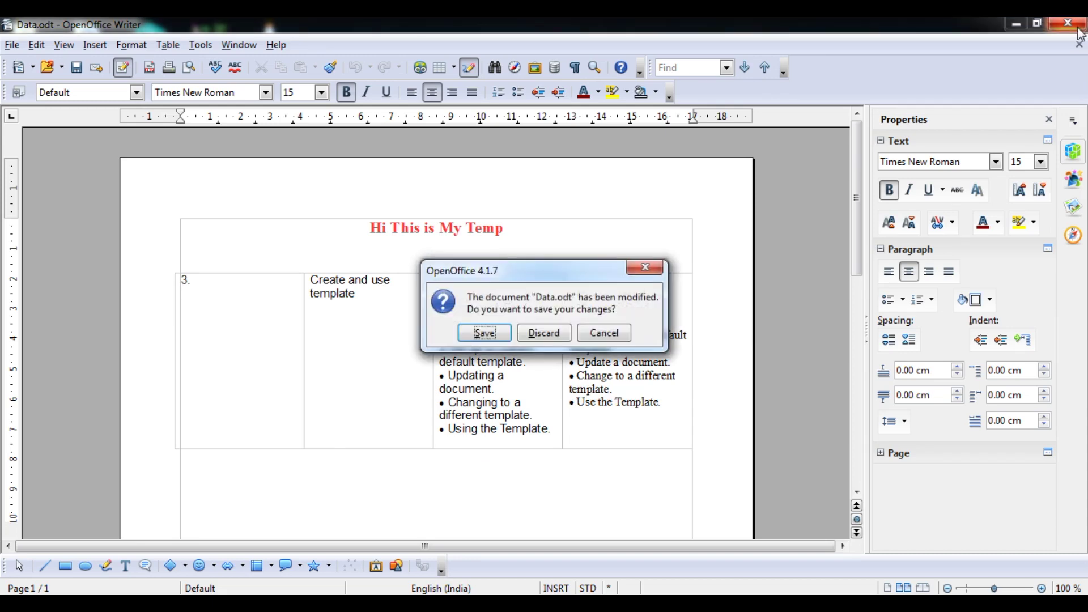
click(552, 333)
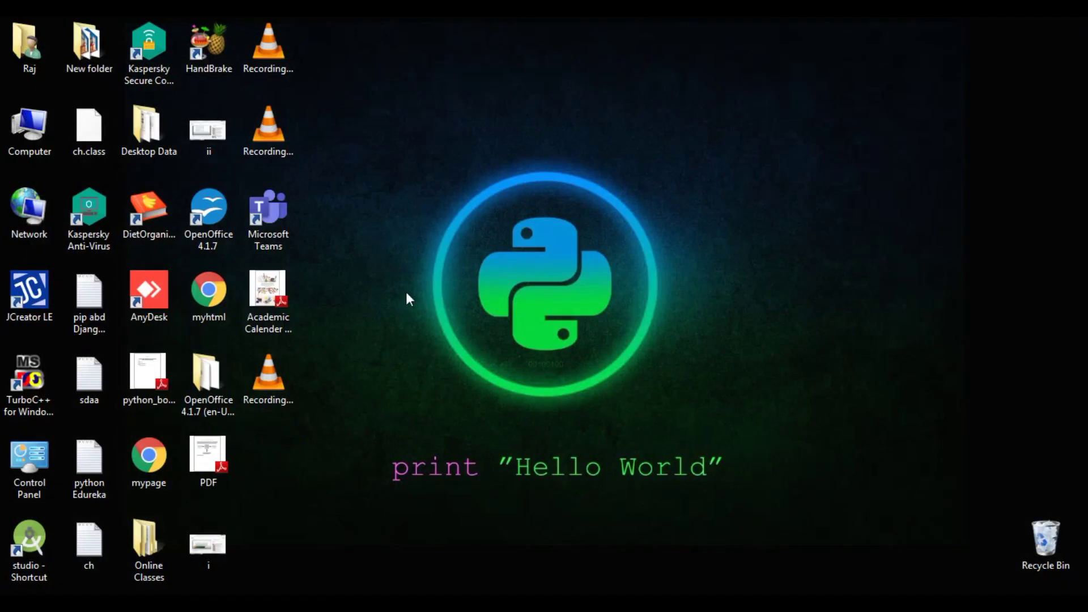
Restart OpenOffice and create a new text document containing the line "Hi This is my New Word Processor in Open Office.".
click(219, 230)
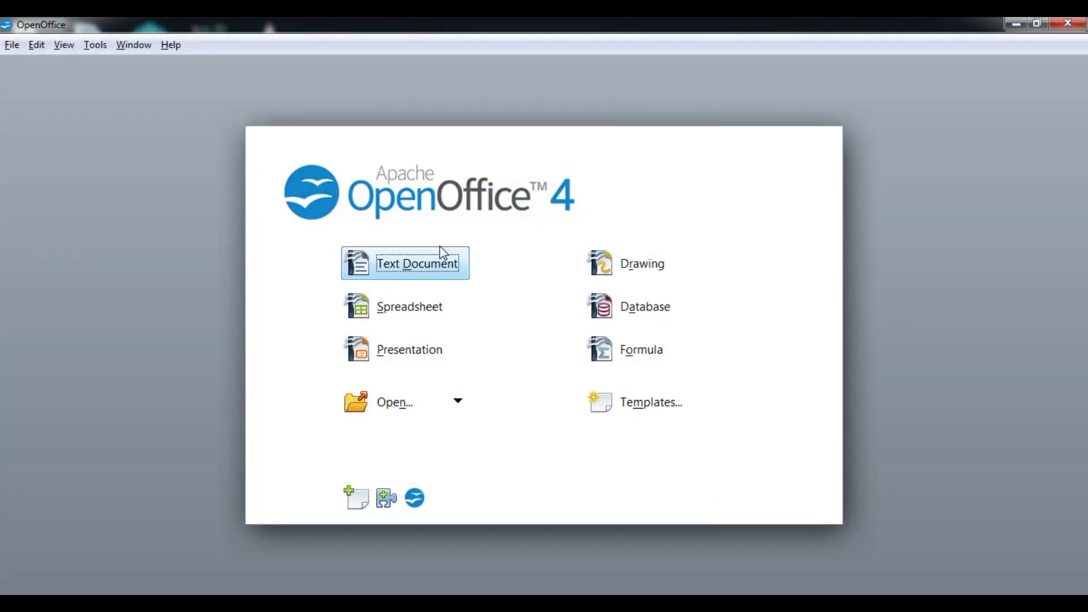
click(397, 258)
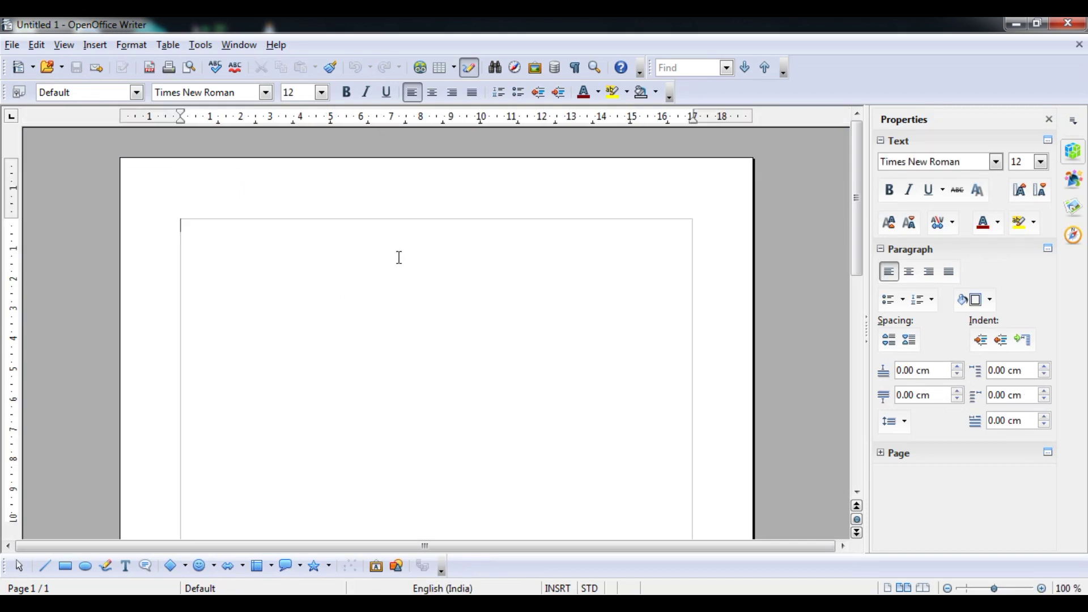
text(Hi This is m)
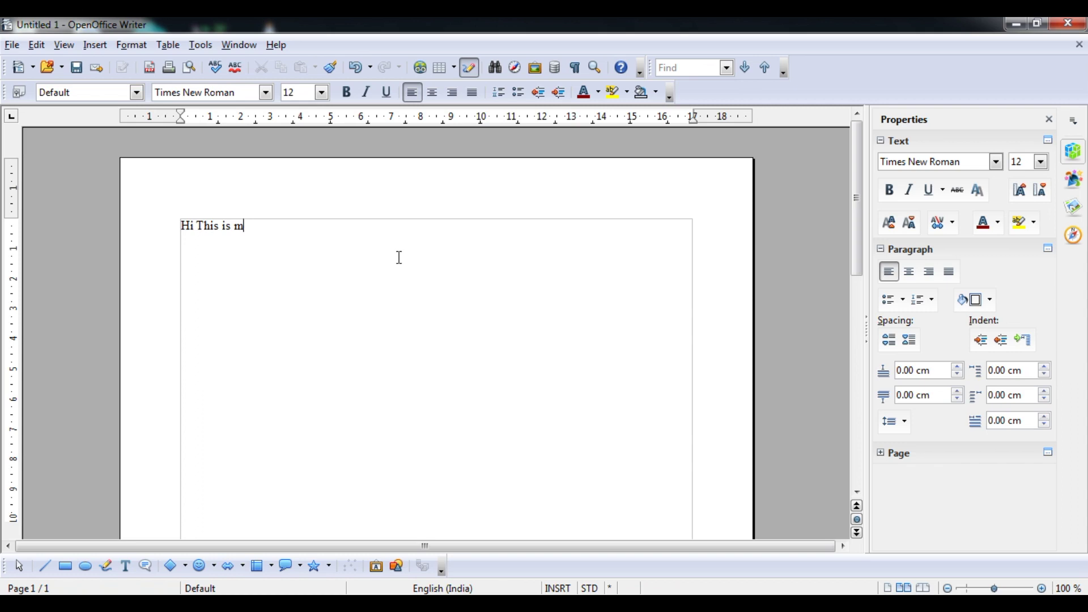
text(y New Word Process)
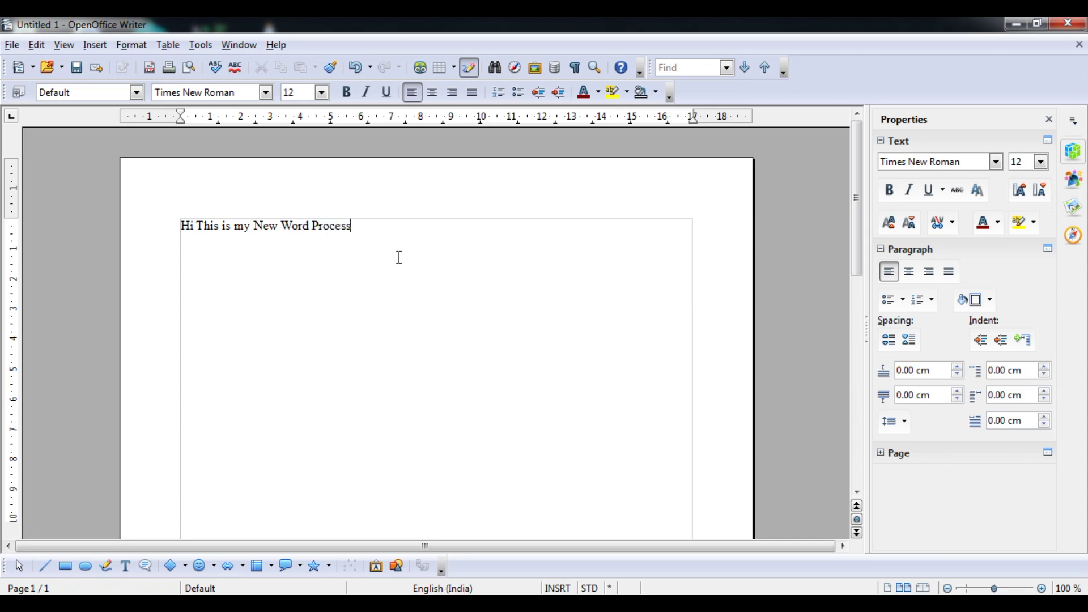
text(or in Open POffice.)
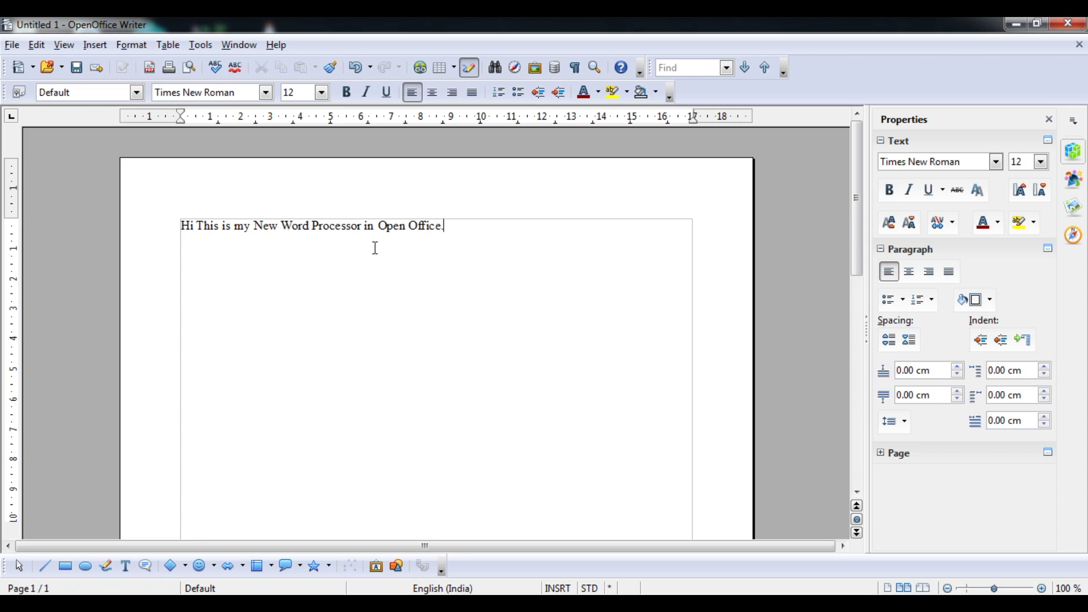
Start saving the new document and browse to the IX (Ninth) folder inside Online Classes on School Work and Softwares (F:).
click(13, 47)
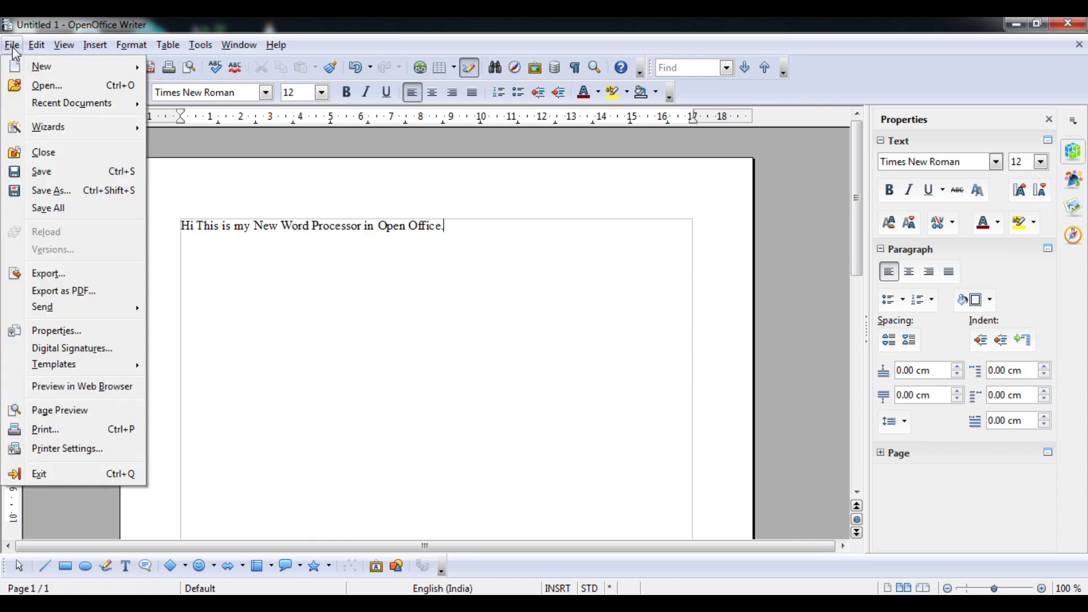
click(41, 174)
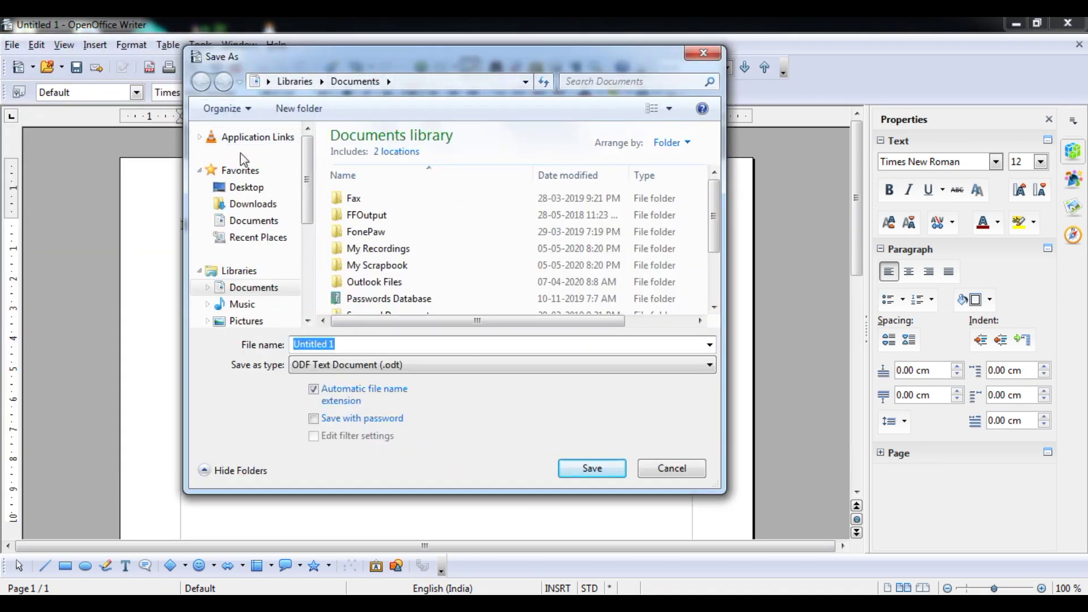
drag(311, 173, 311, 262)
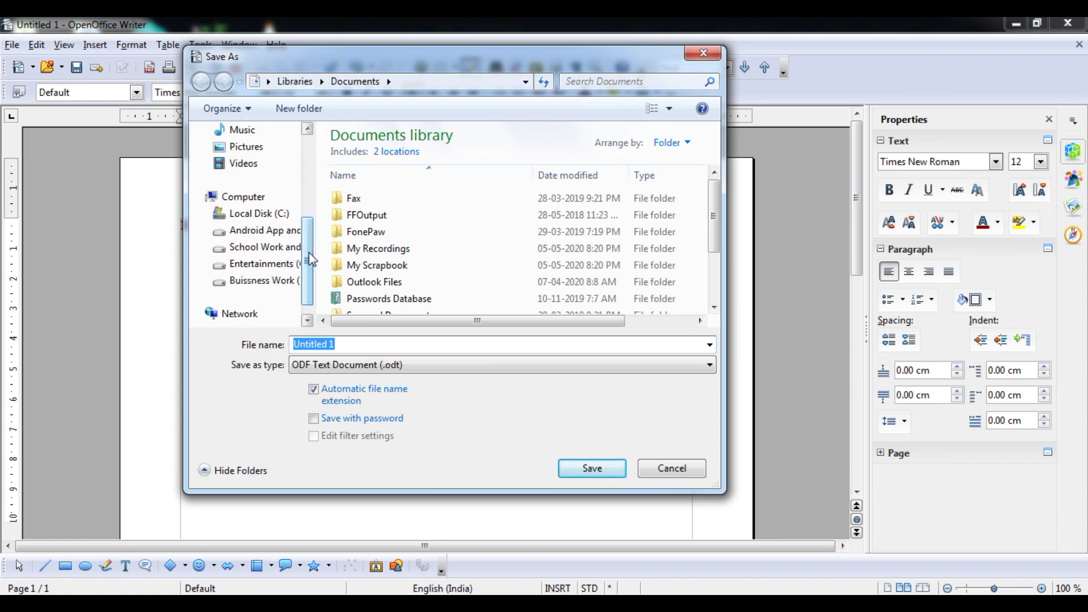
click(278, 249)
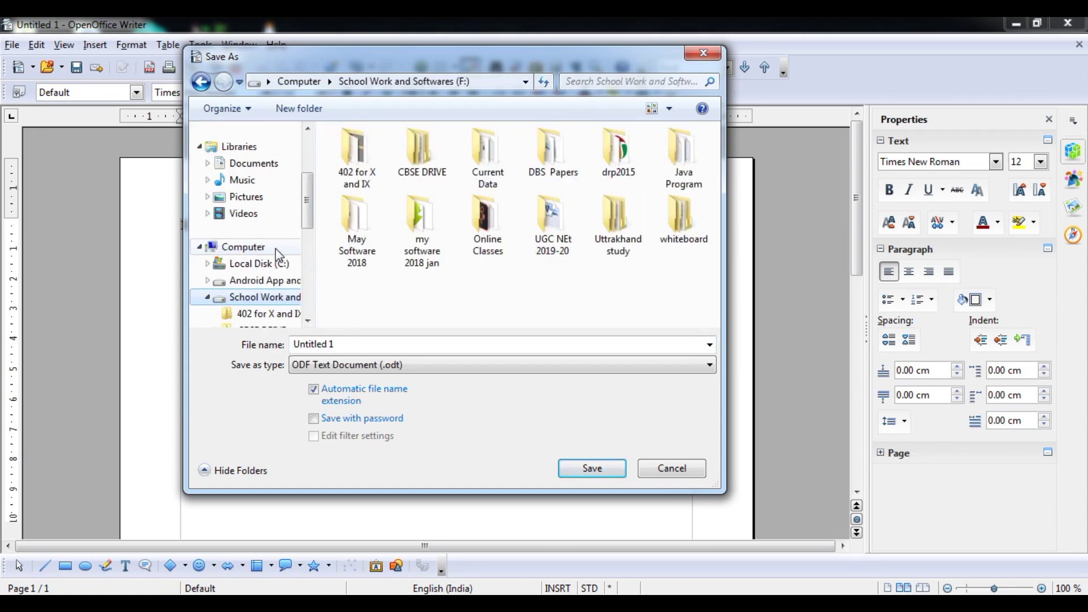
double_click(487, 224)
double_click(415, 172)
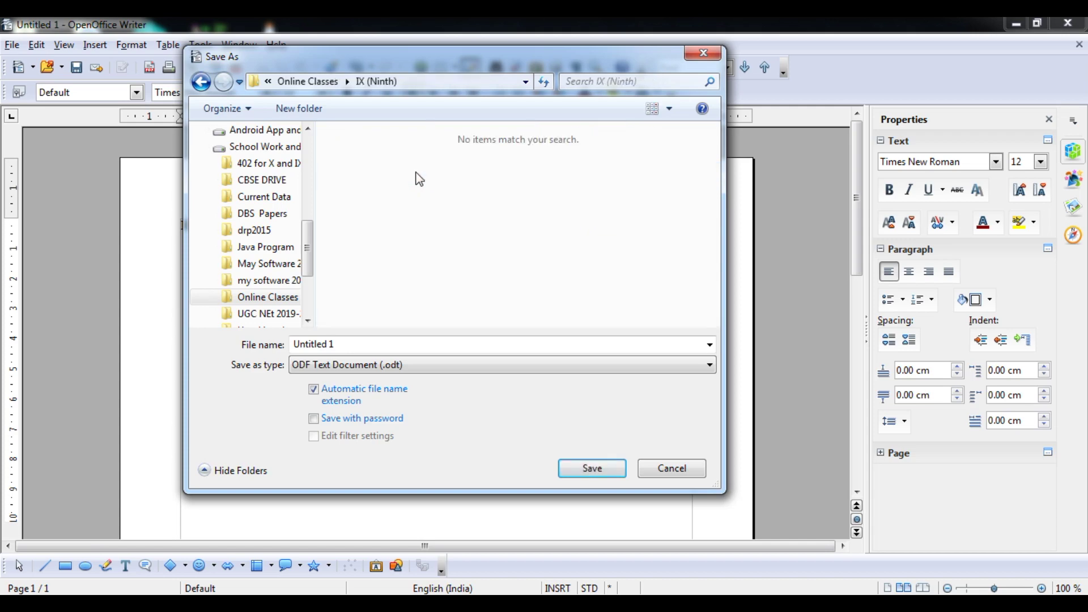
Create a folder named Work in IX (Ninth) and save the document inside it as MyFile1 in ODF Text Document format.
click(319, 116)
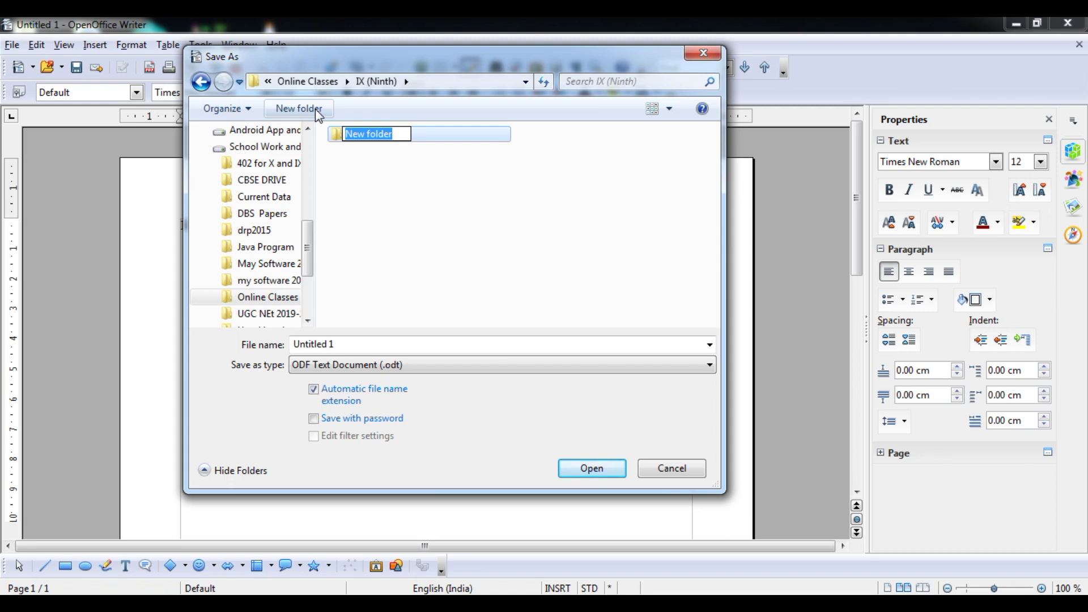
text(Work)
key(Return)
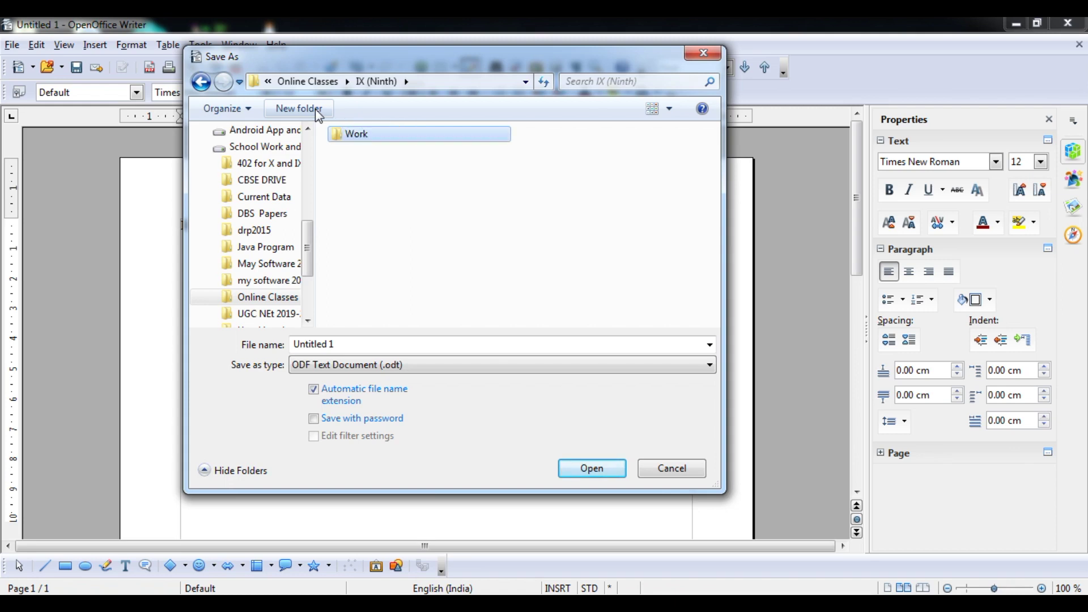
key(Return)
click(293, 349)
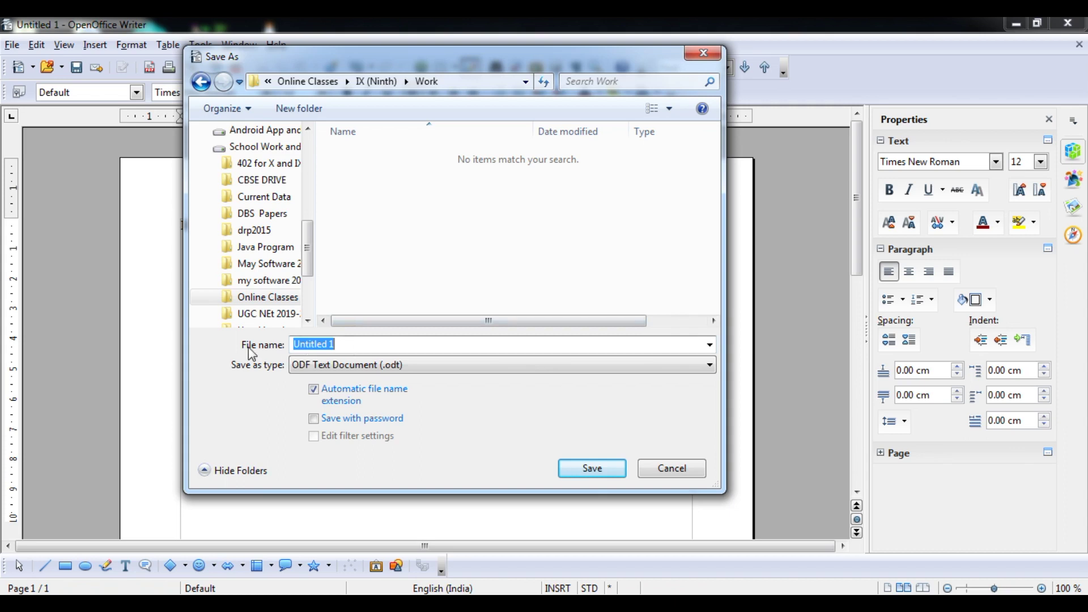
text(MyFile1)
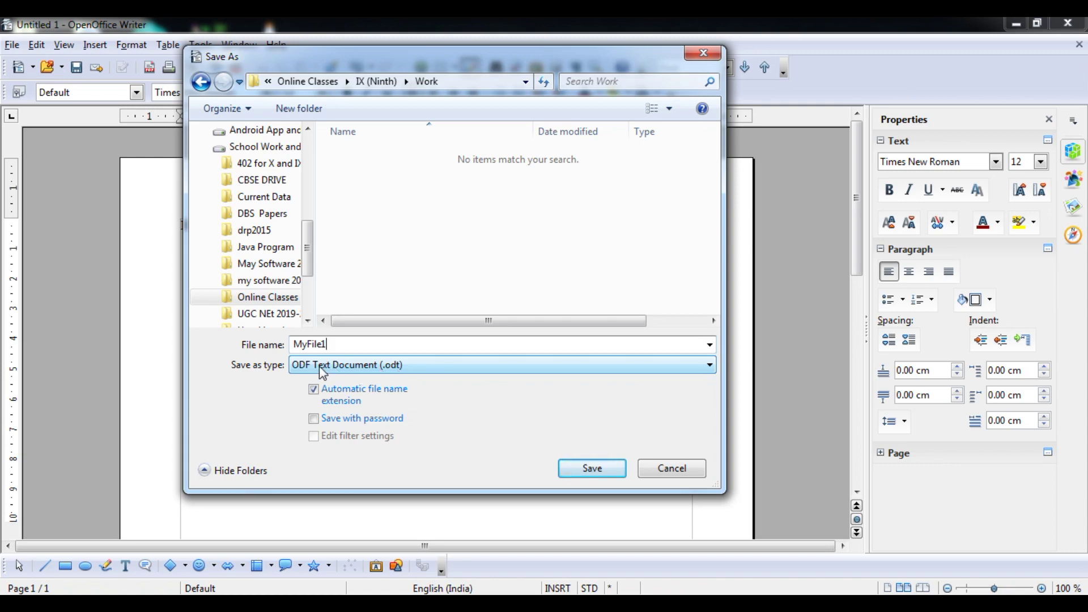
click(578, 473)
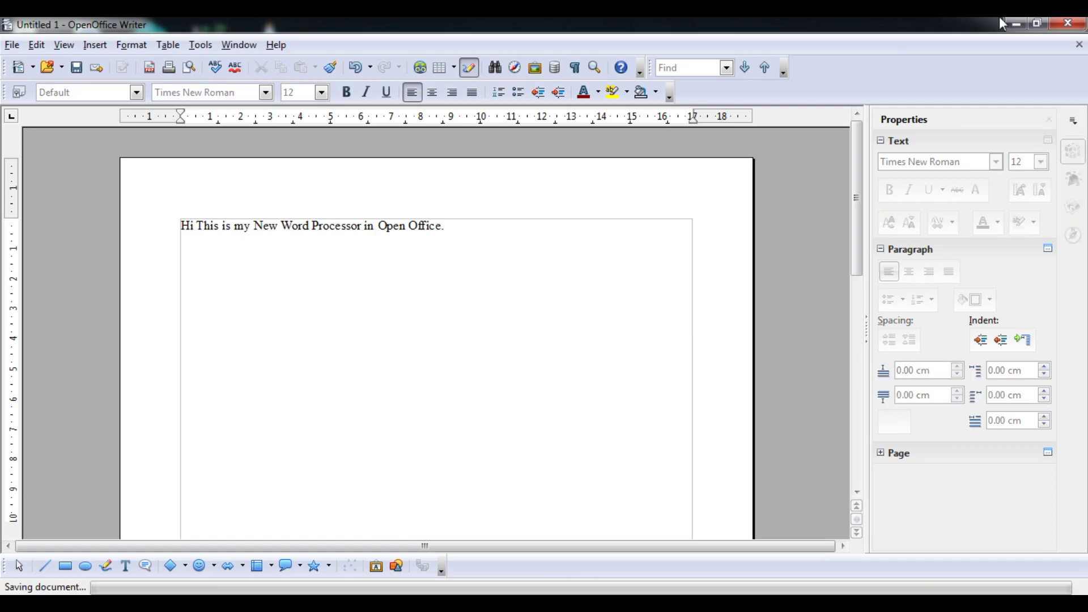
Close Writer and browse in Windows Explorer to the Work folder under Online Classes, IX (Ninth) on drive F:.
click(1070, 26)
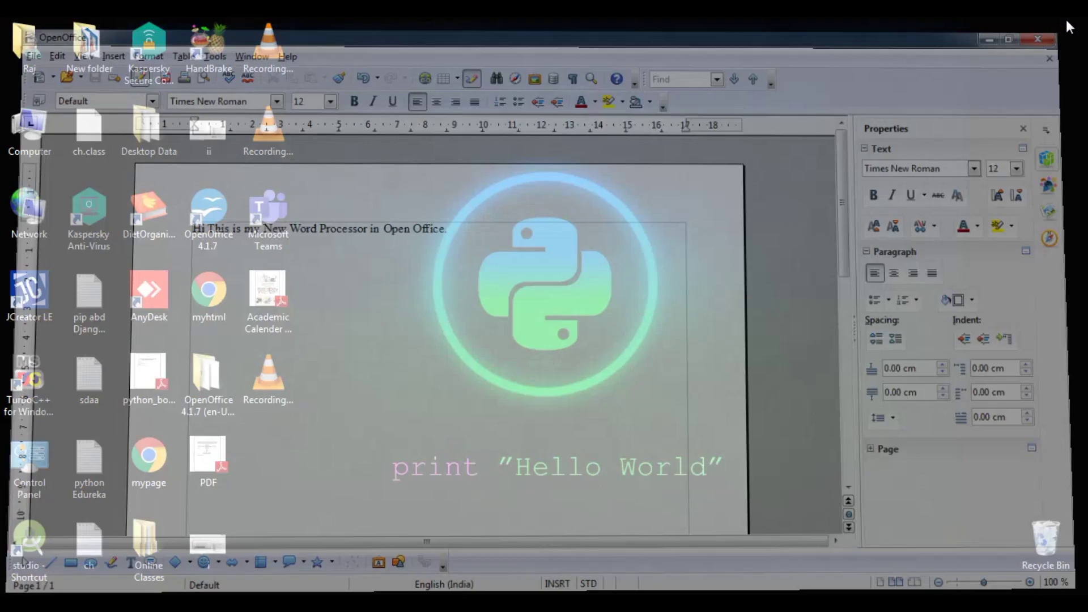
double_click(45, 119)
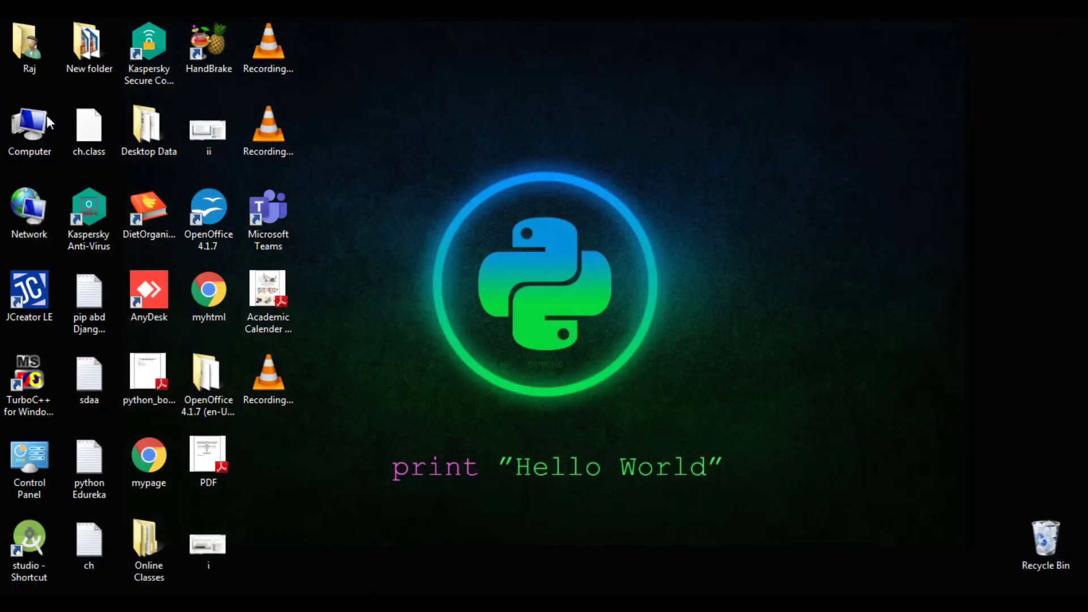
double_click(635, 139)
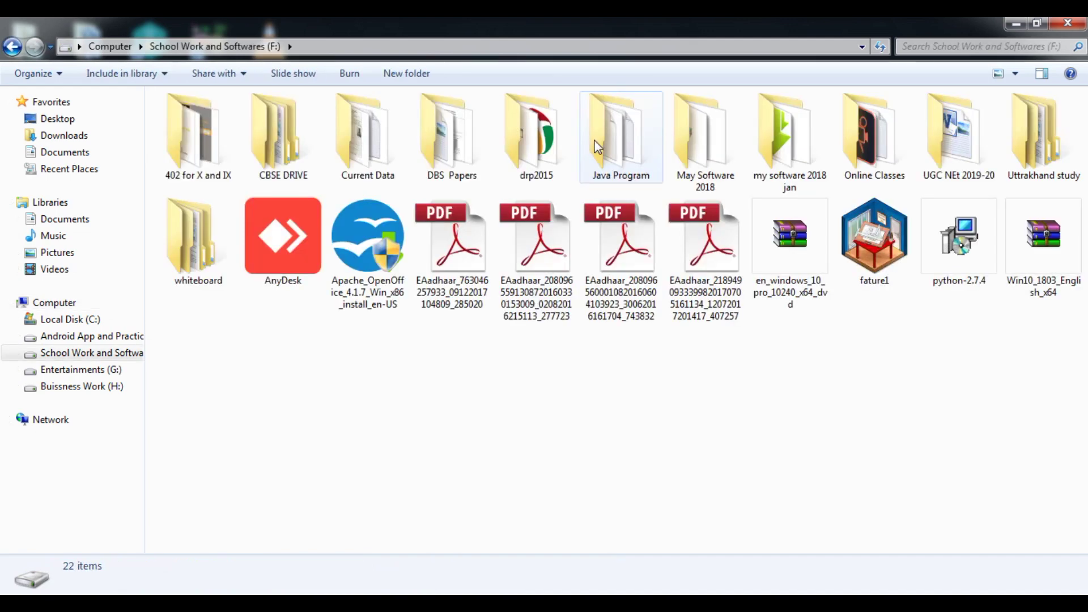
click(858, 138)
double_click(858, 137)
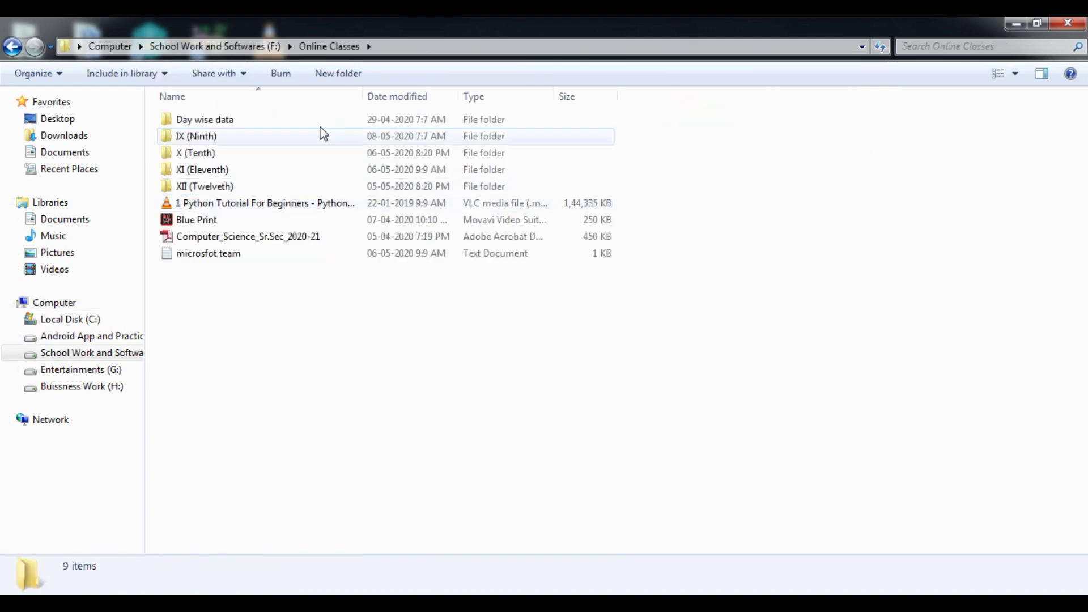
double_click(305, 139)
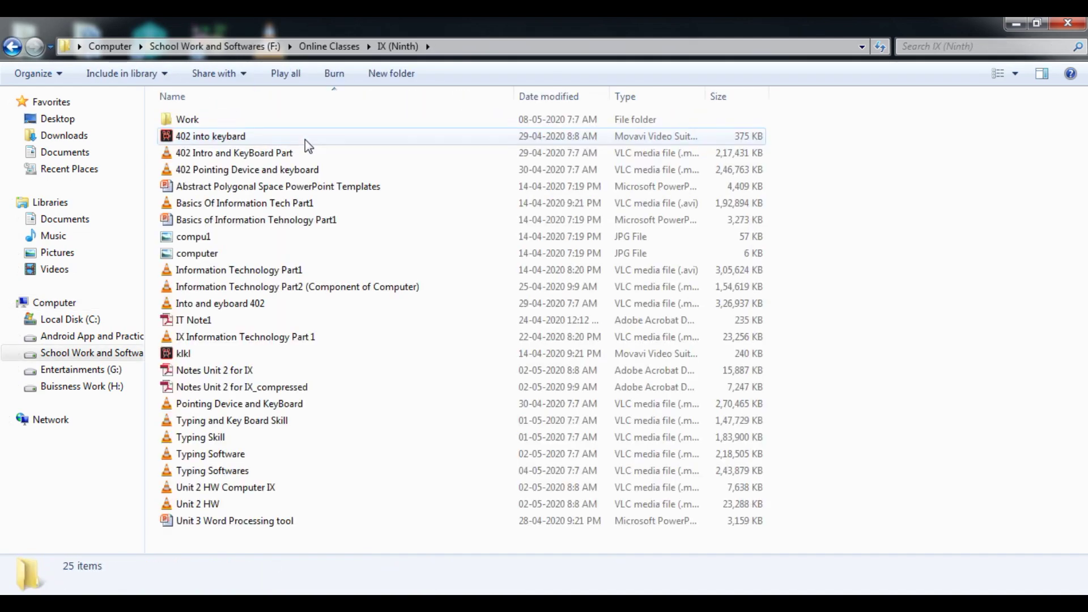
click(279, 128)
double_click(279, 128)
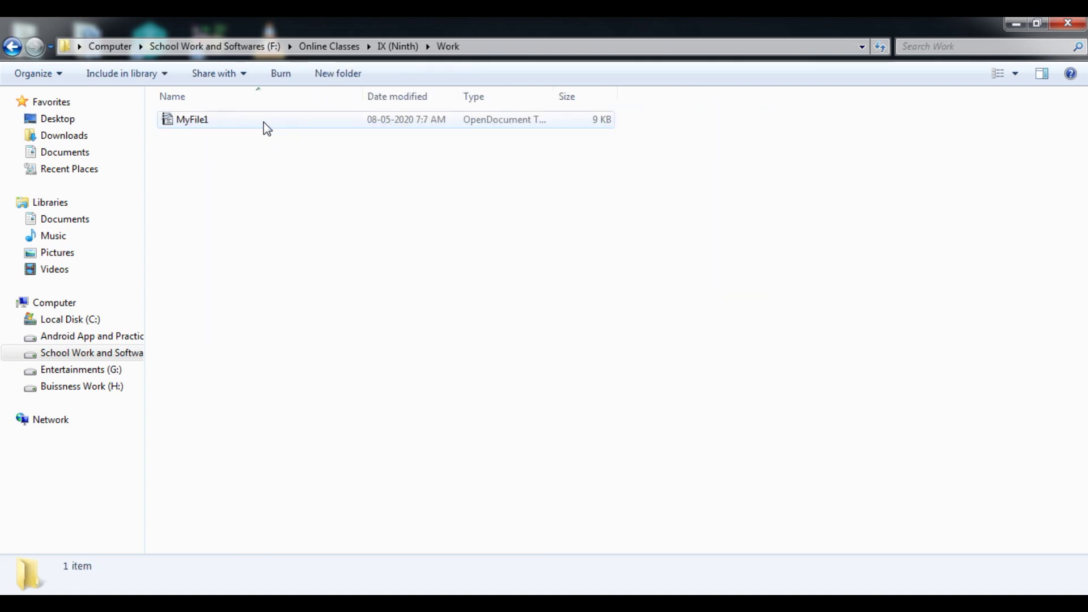
Examine the file properties of MyFile1 in the Work folder, close them and open the document in Writer.
click(264, 121)
right_click(264, 122)
click(311, 521)
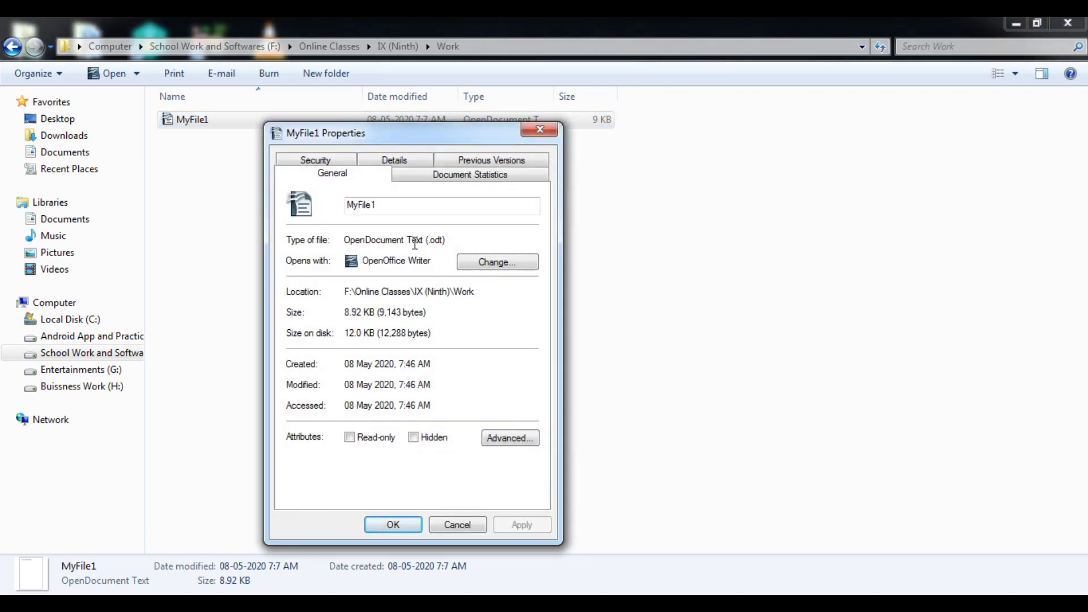
click(529, 132)
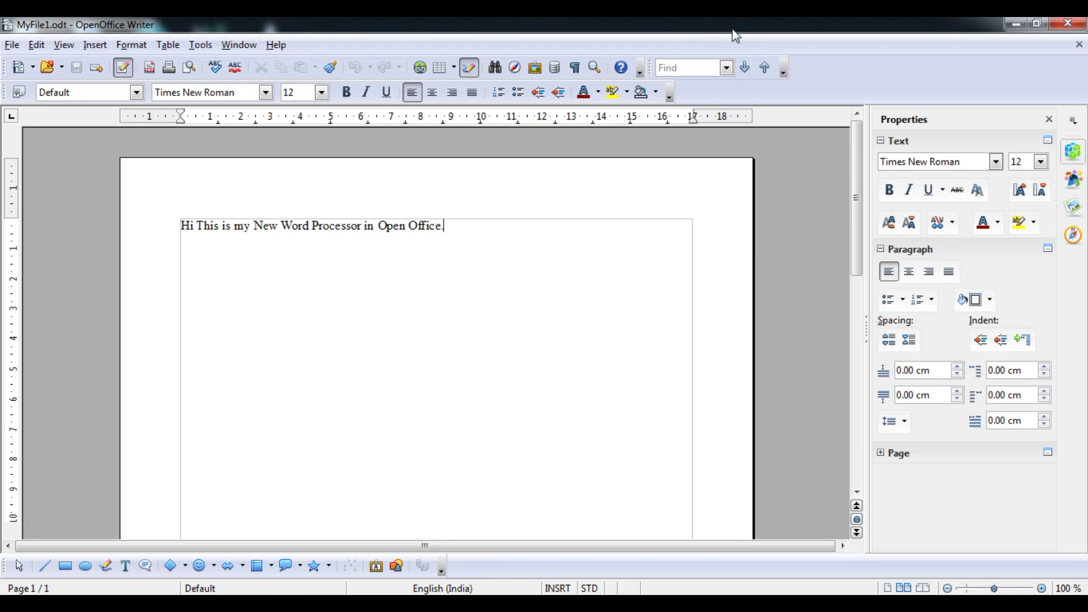
Close MyFile1 and reopen it from the Work folder through the OpenOffice start screen.
click(13, 46)
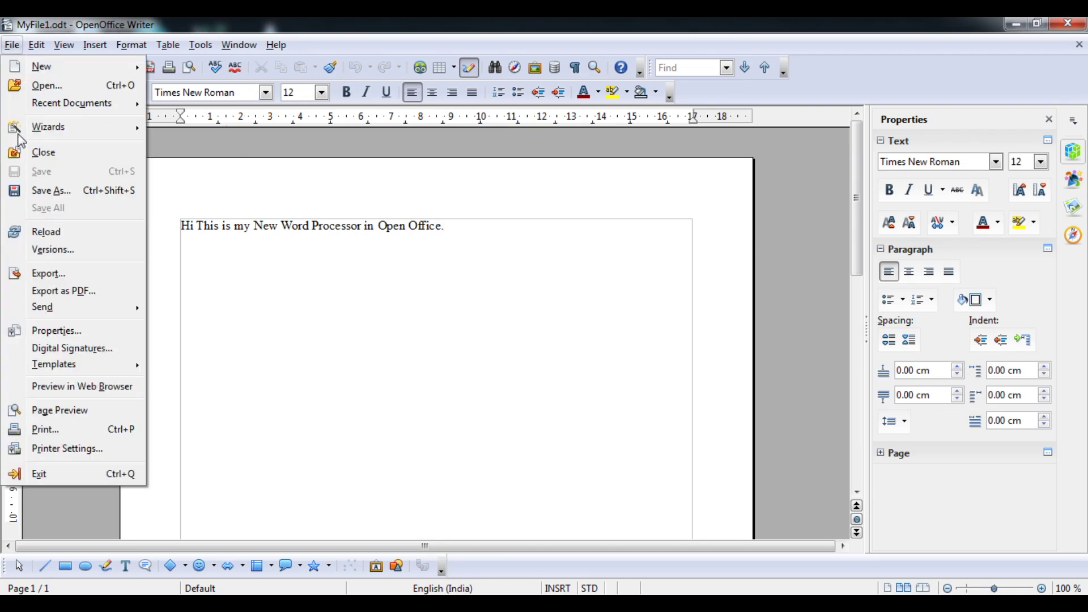
click(56, 154)
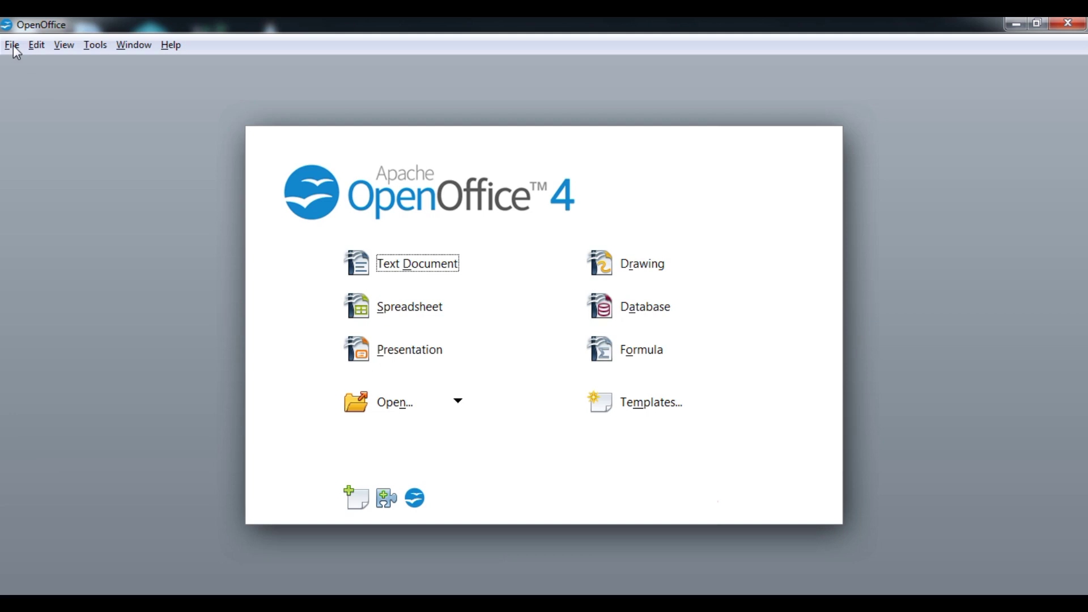
click(386, 411)
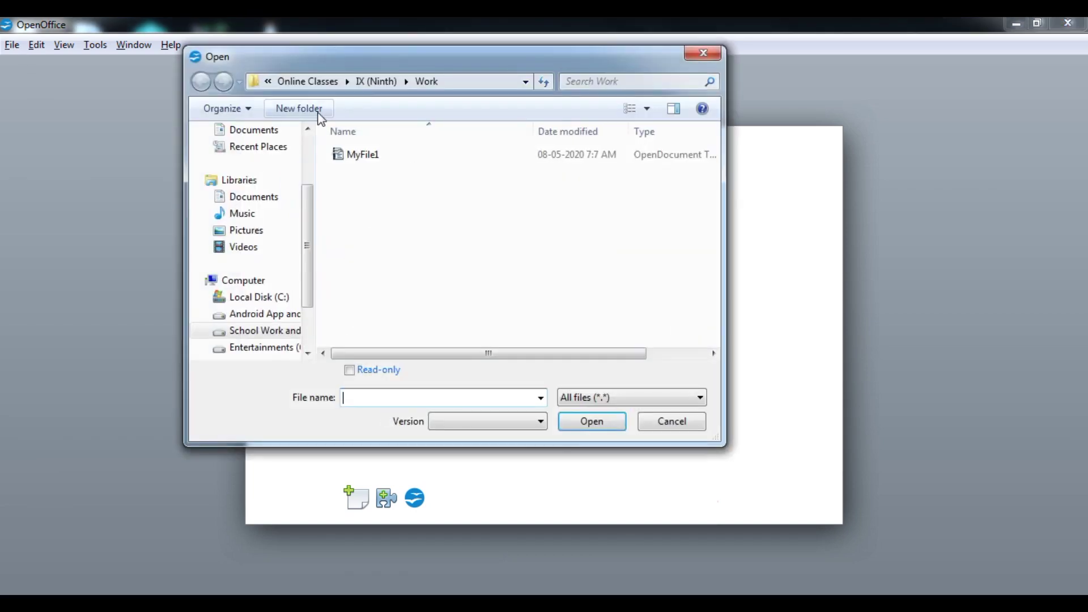
double_click(374, 161)
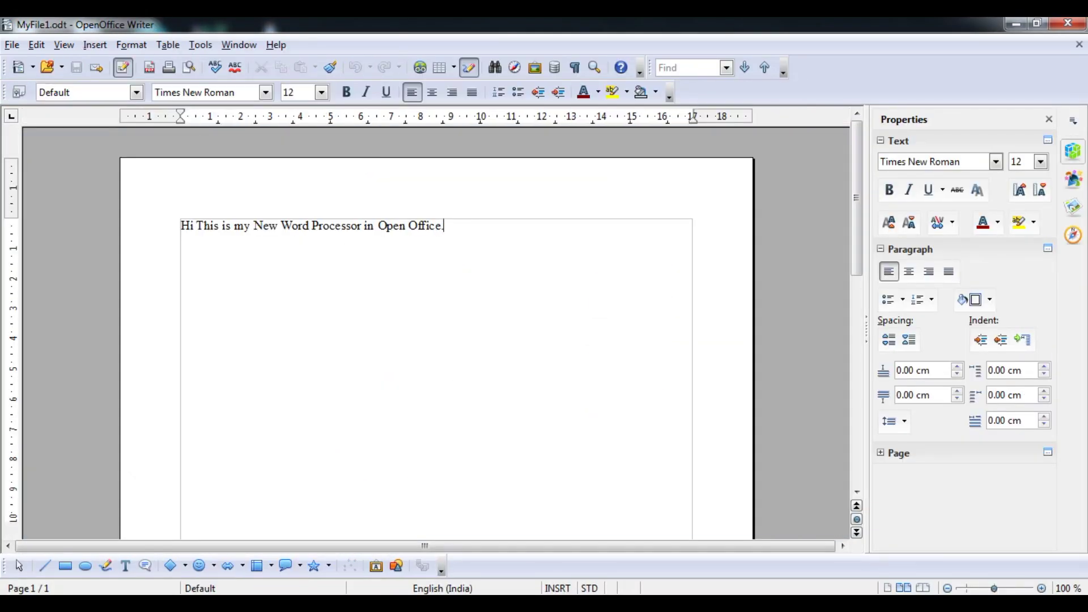
Check the document opening steps on page 63 of the textbook, and review the new document types offered in Writer.
key(alt+Tab)
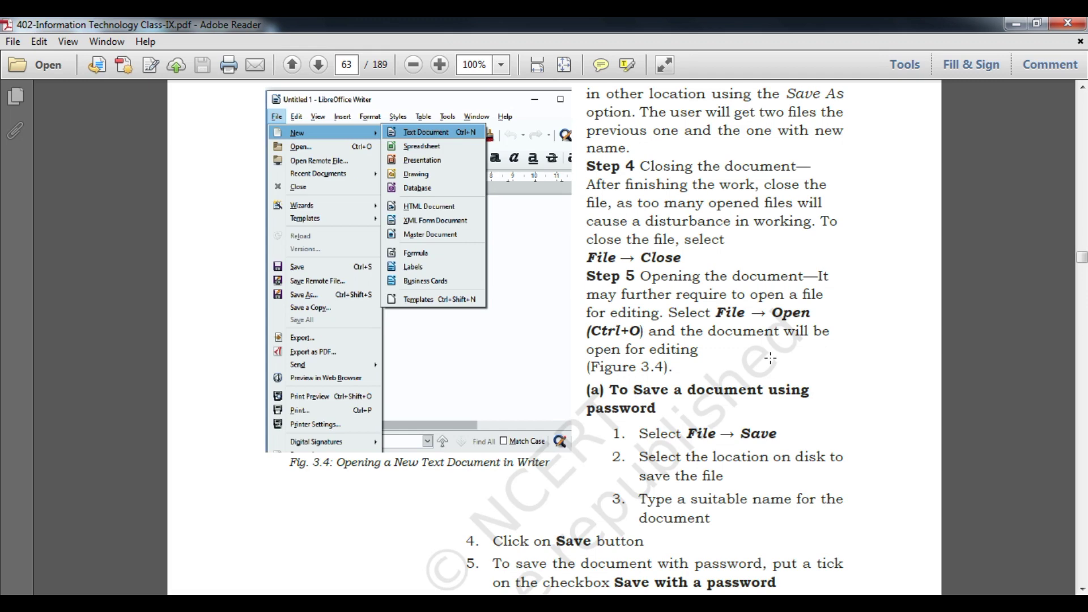
scroll(770, 357, down, 3)
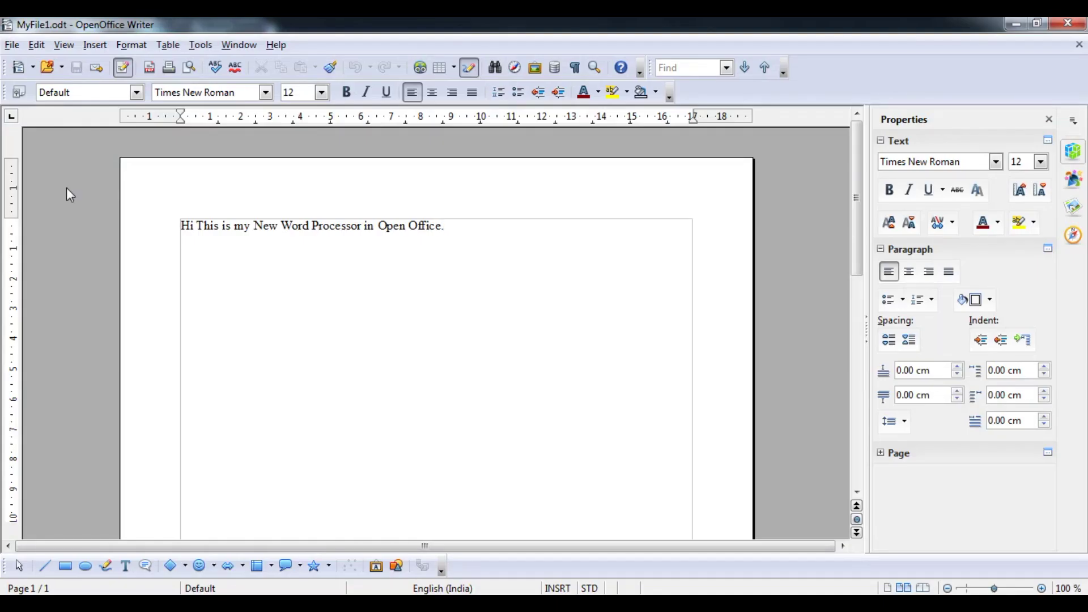
click(13, 48)
mouse_move(20, 66)
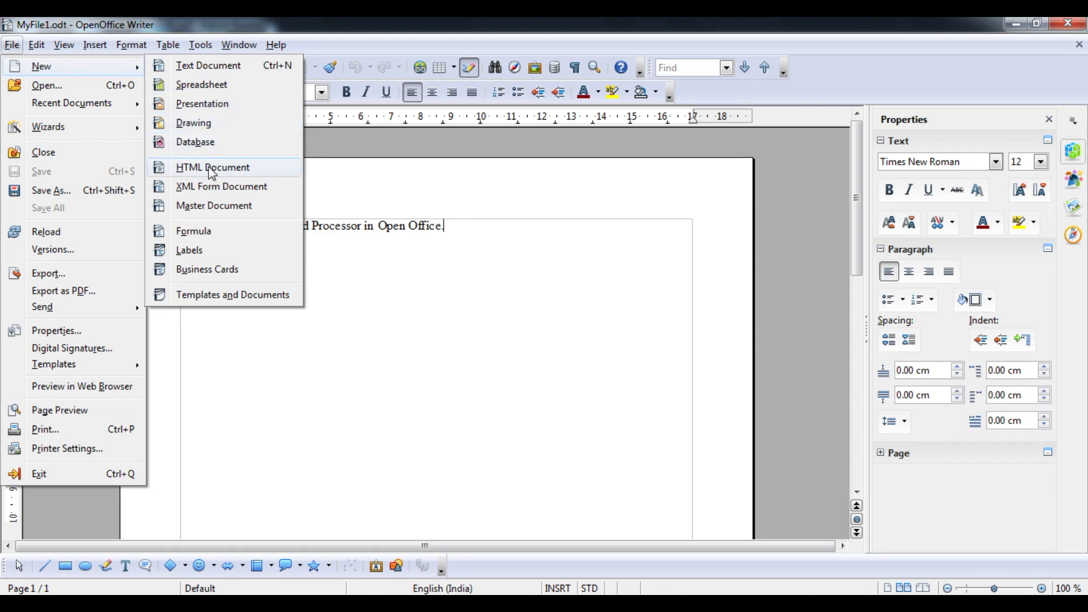
click(229, 68)
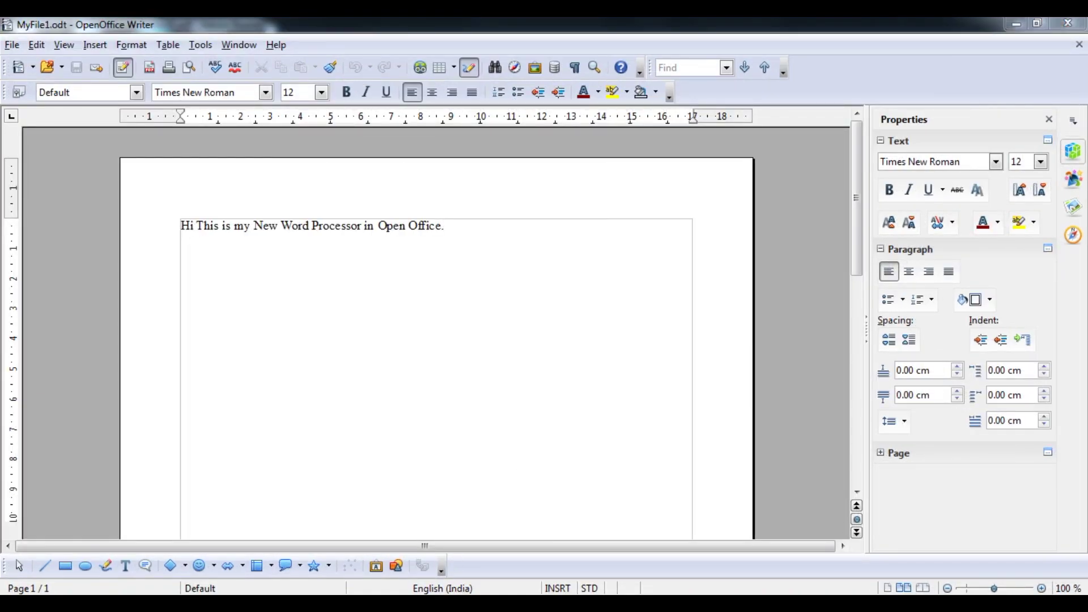
Switch to the textbook in Adobe Reader and read the page 63 instructions for saving a document using a password.
key(alt+Tab)
scroll(685, 299, down, 1)
scroll(684, 299, down, 5)
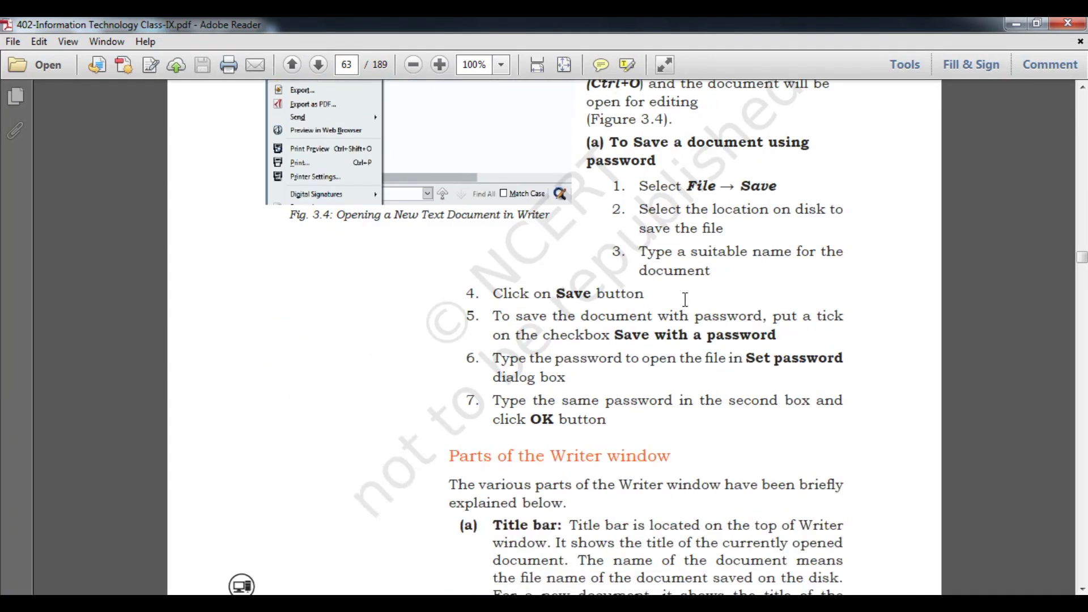
scroll(685, 299, down, 1)
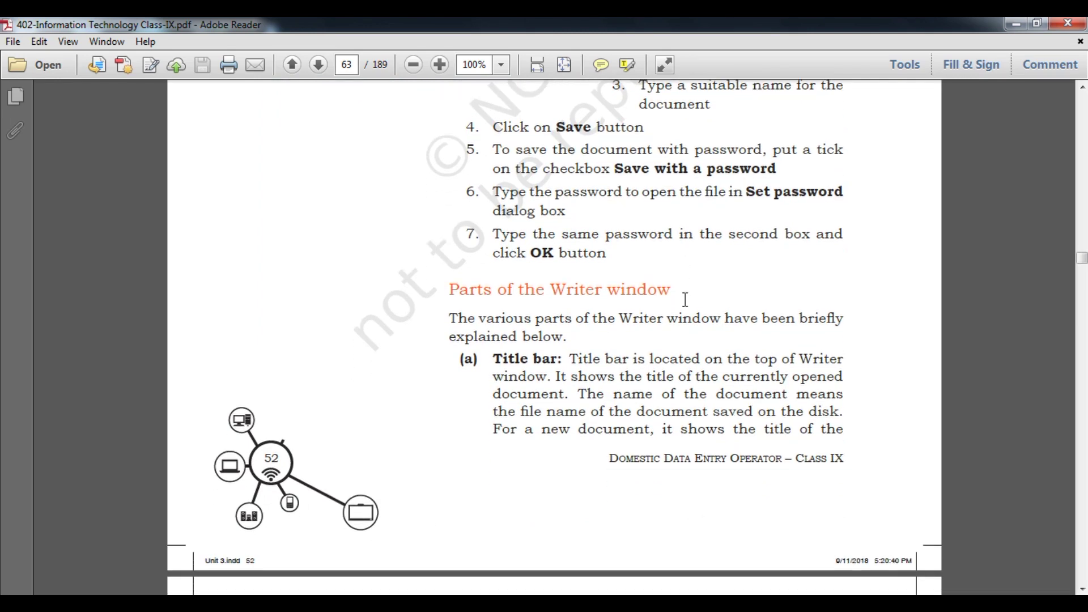
scroll(685, 299, down, 1)
scroll(684, 299, up, 3)
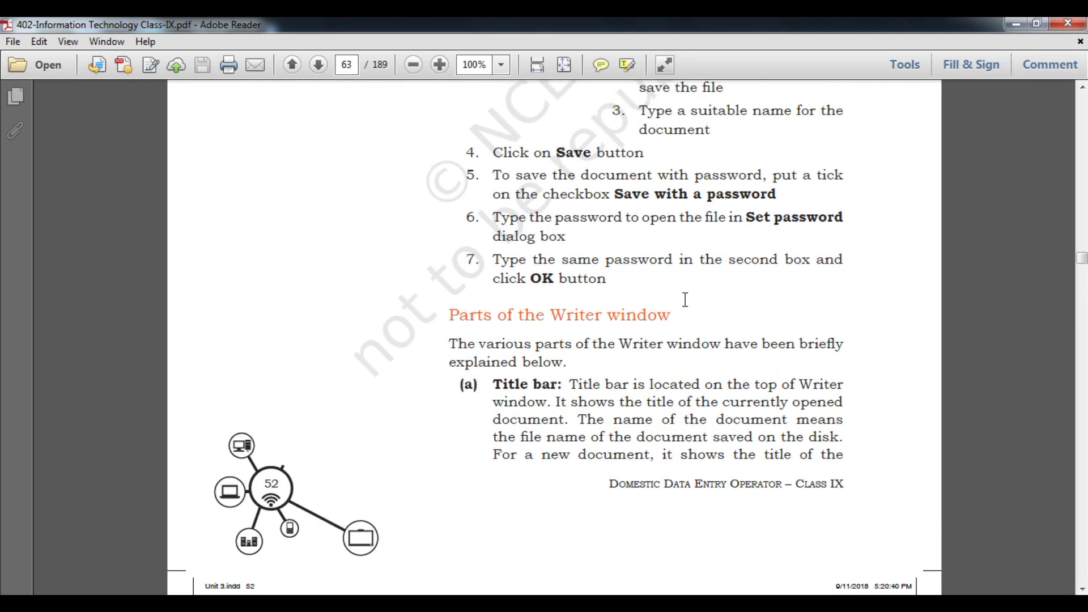
scroll(685, 299, up, 1)
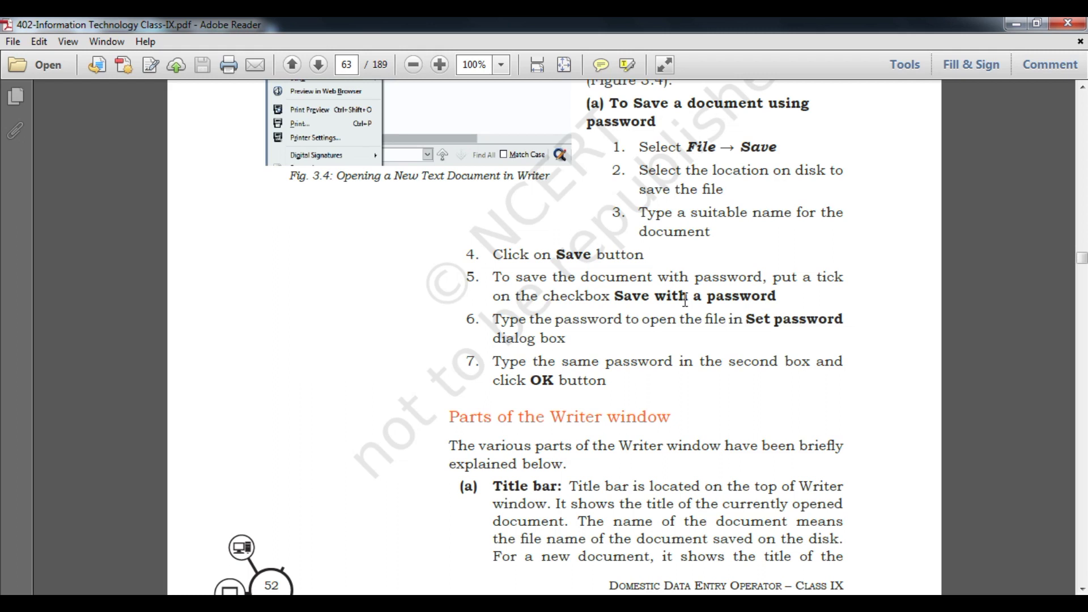
scroll(685, 299, down, 1)
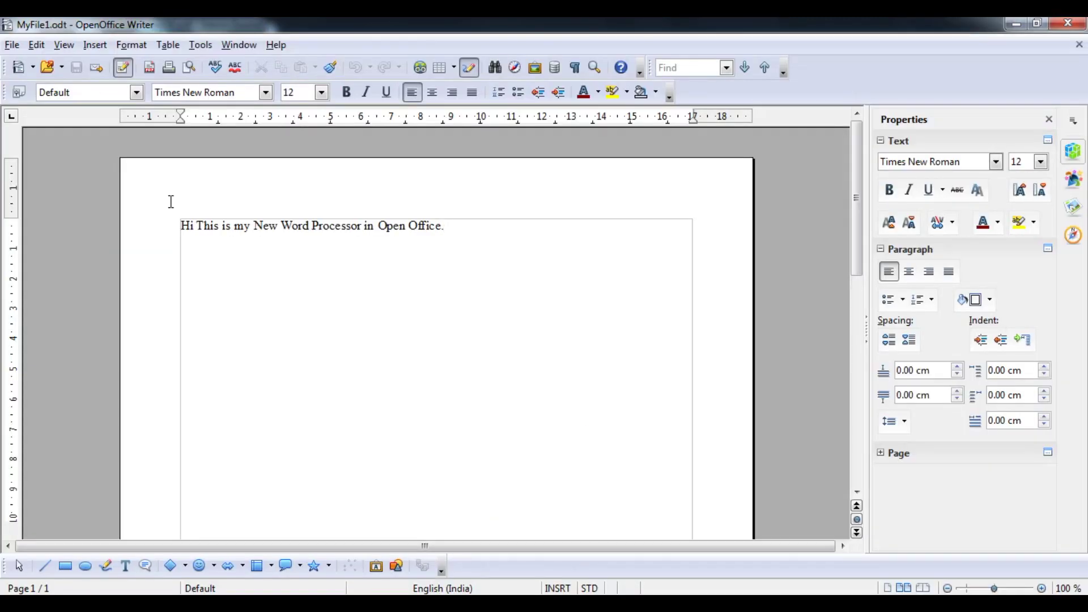
Save MyFile1 again in the Work folder as an ODF text document with password protection enabled, replacing the existing file.
click(11, 46)
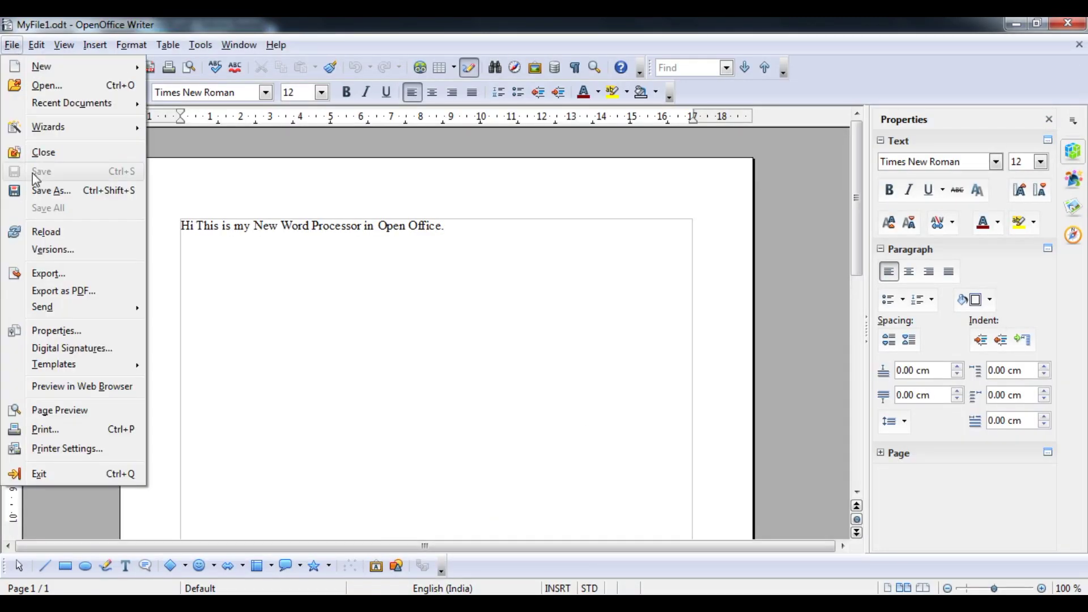
click(42, 189)
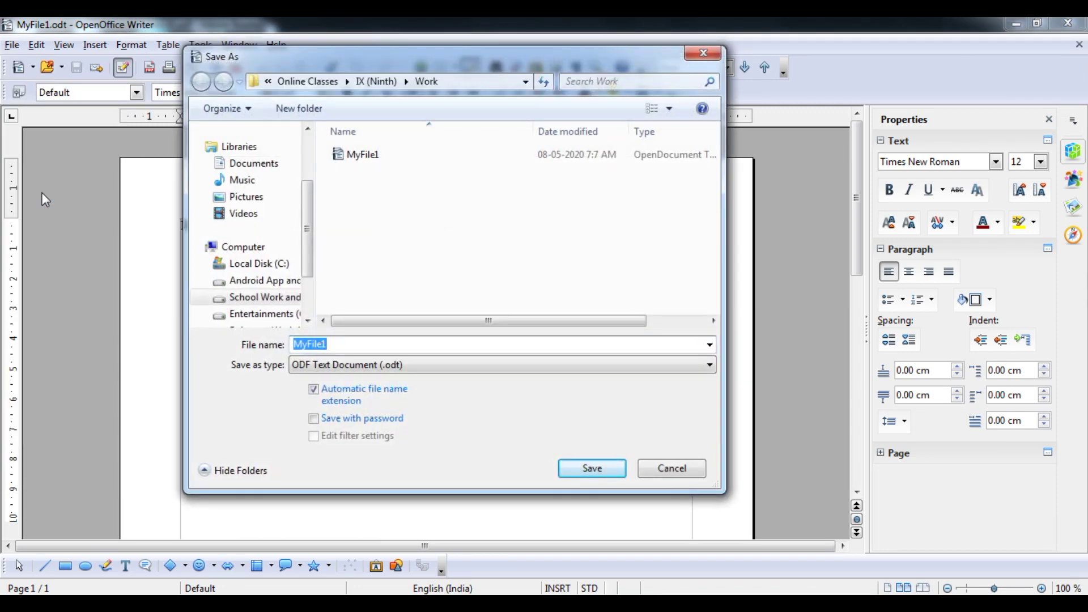
click(314, 419)
click(314, 420)
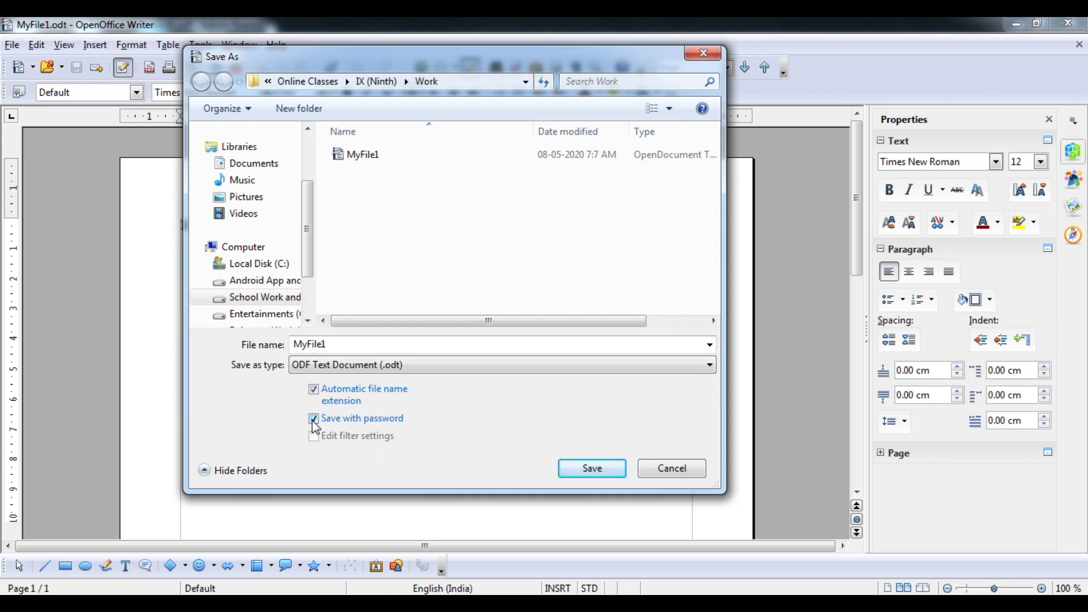
click(602, 479)
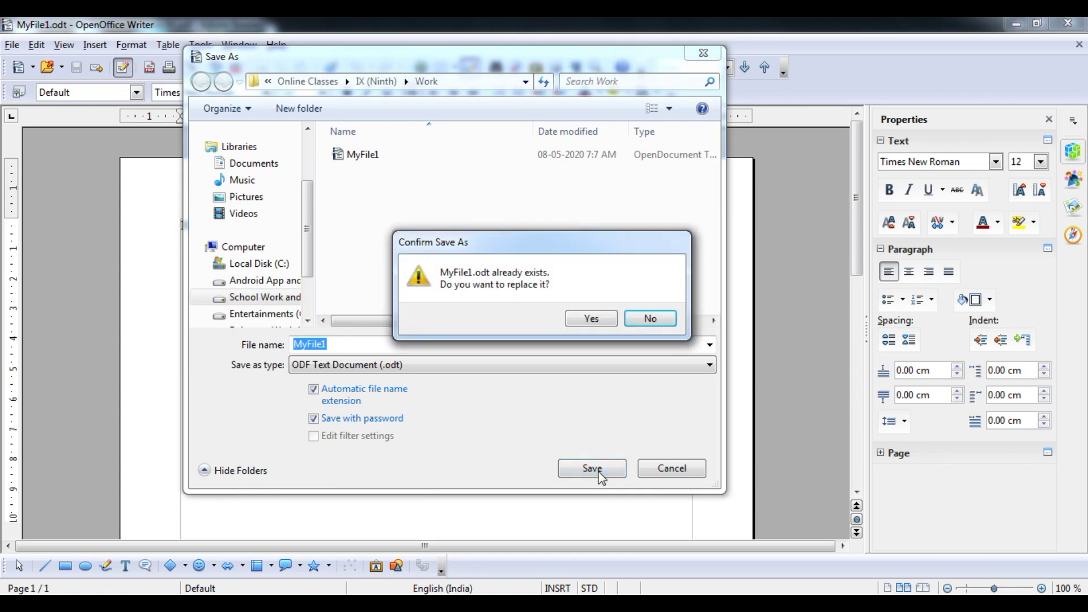
click(589, 320)
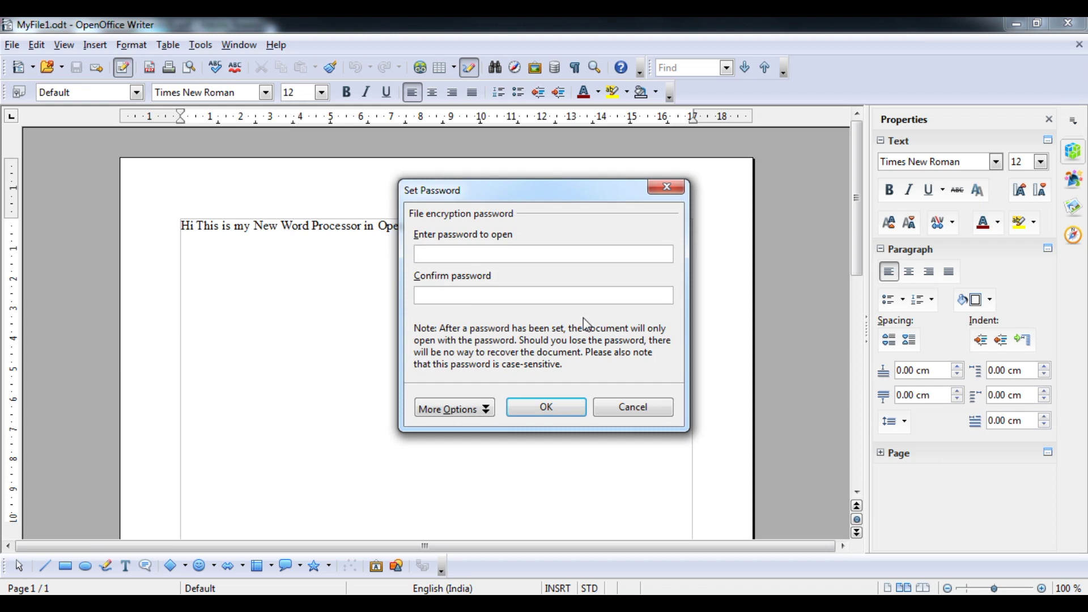
Enter and confirm the file encryption password for opening MyFile1, and apply it.
text(****)
key(Tab)
text(****)
click(546, 407)
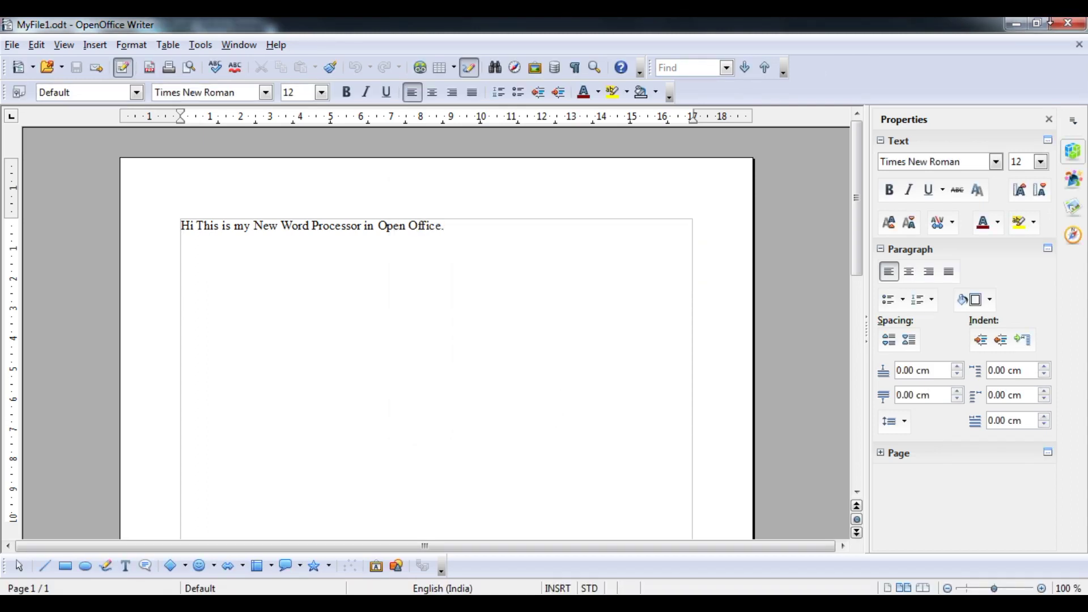
Close MyFile1 and reopen it from the Work folder by entering the document's password.
click(1076, 27)
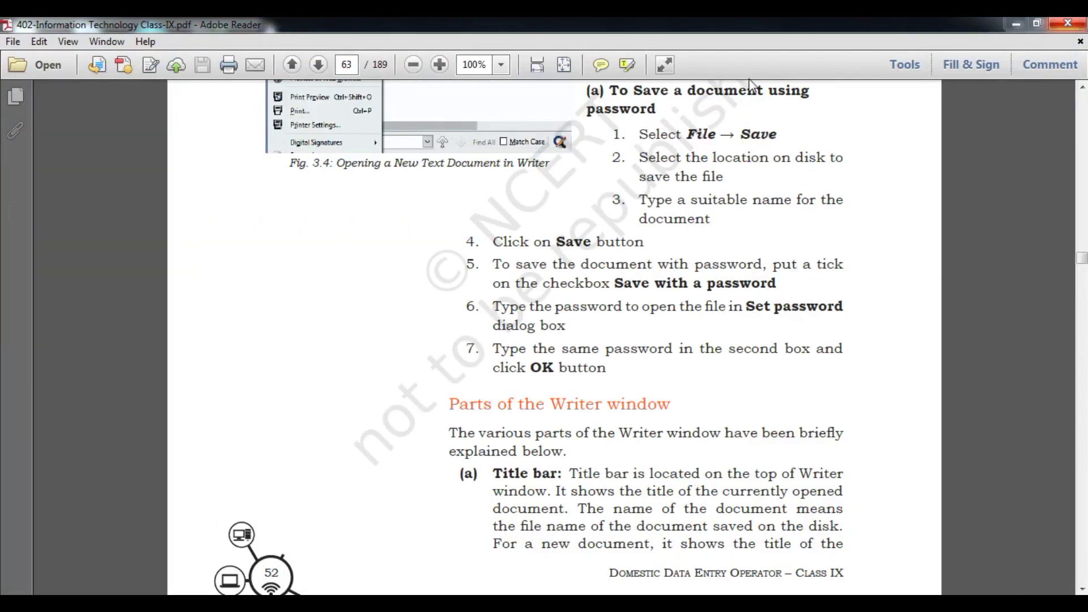
click(1013, 26)
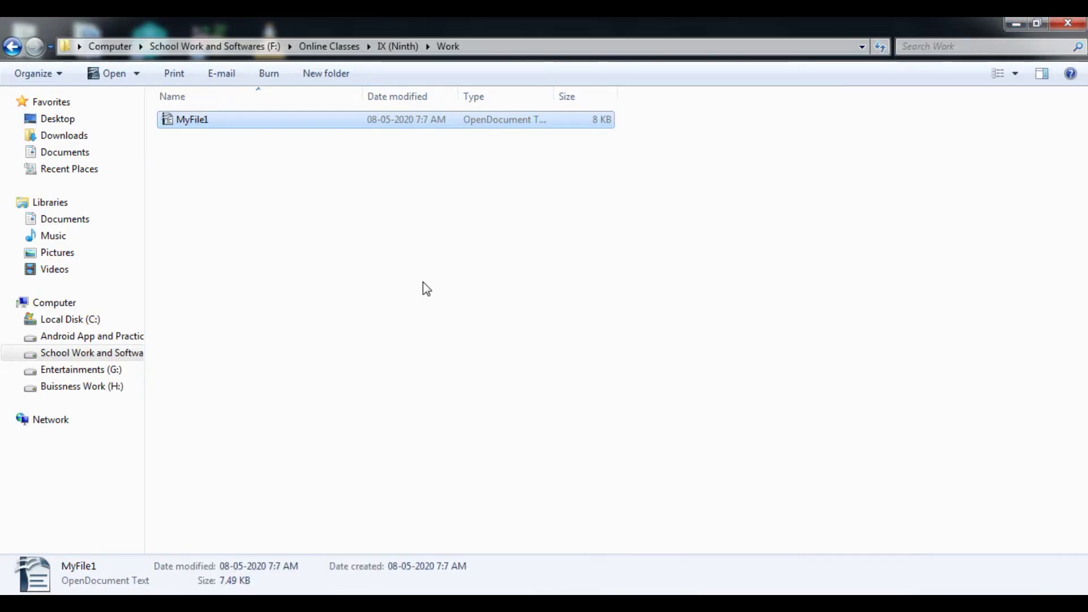
double_click(417, 120)
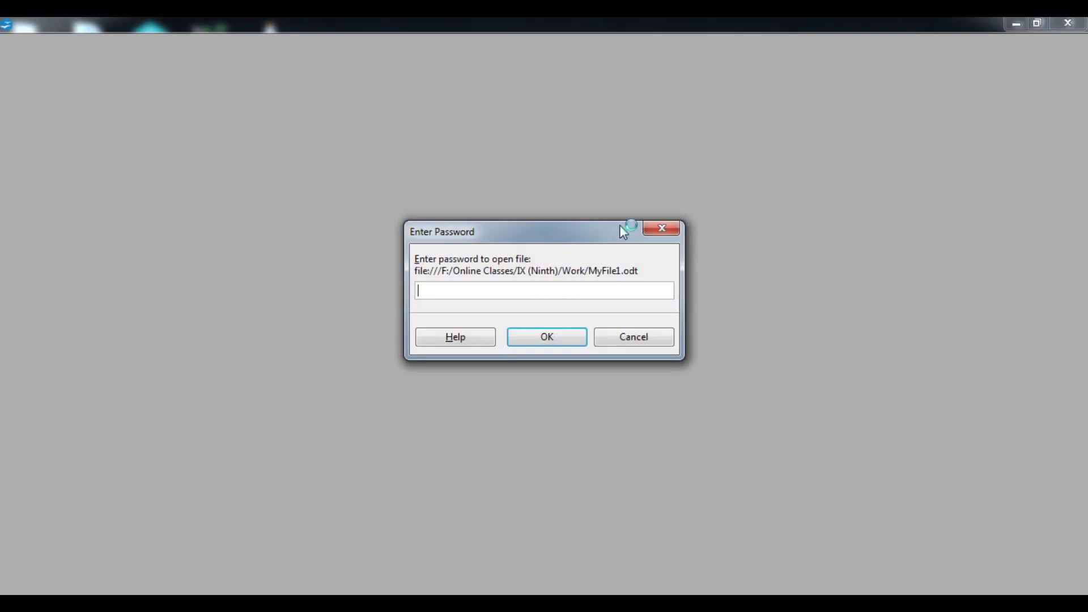
key(Return)
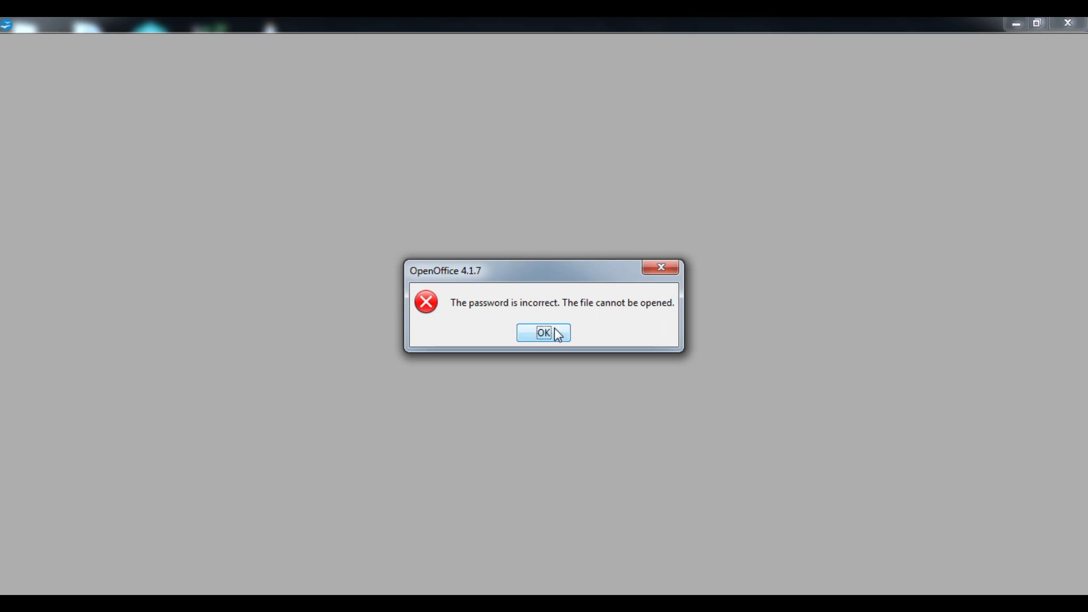
click(558, 334)
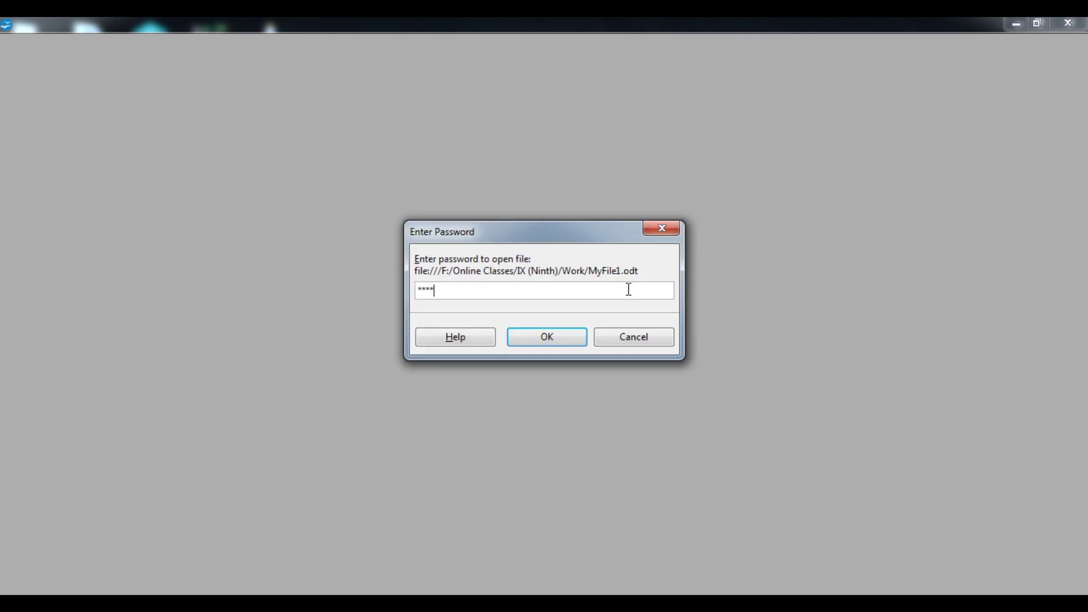
click(561, 334)
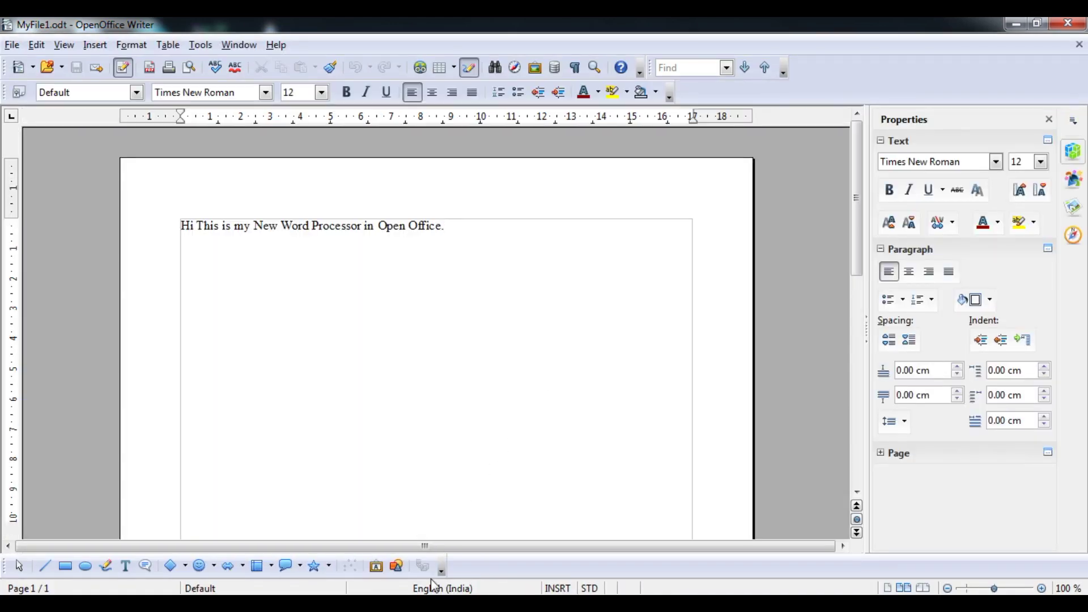
Read the title bar description on textbook page 63 and compare it with the title bar in Writer.
key(alt+Tab)
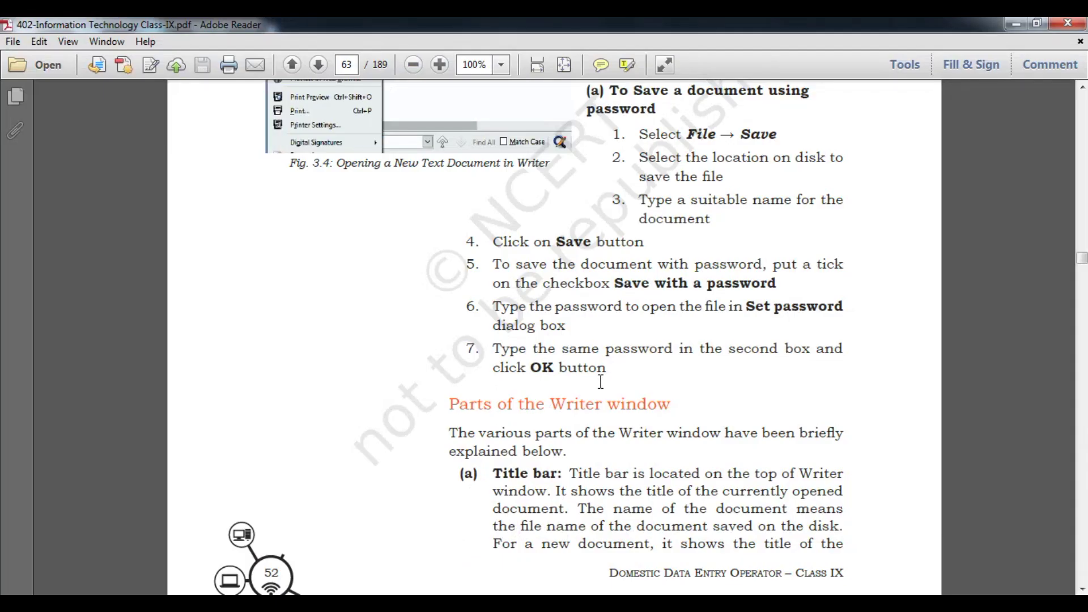
scroll(601, 382, down, 5)
scroll(600, 383, down, 5)
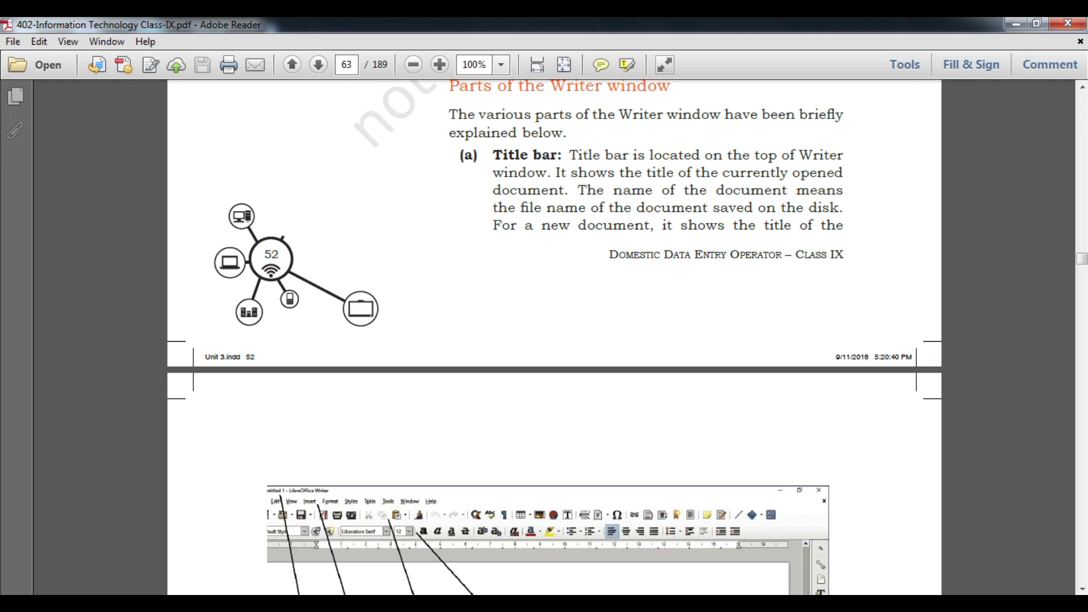
key(alt+Tab)
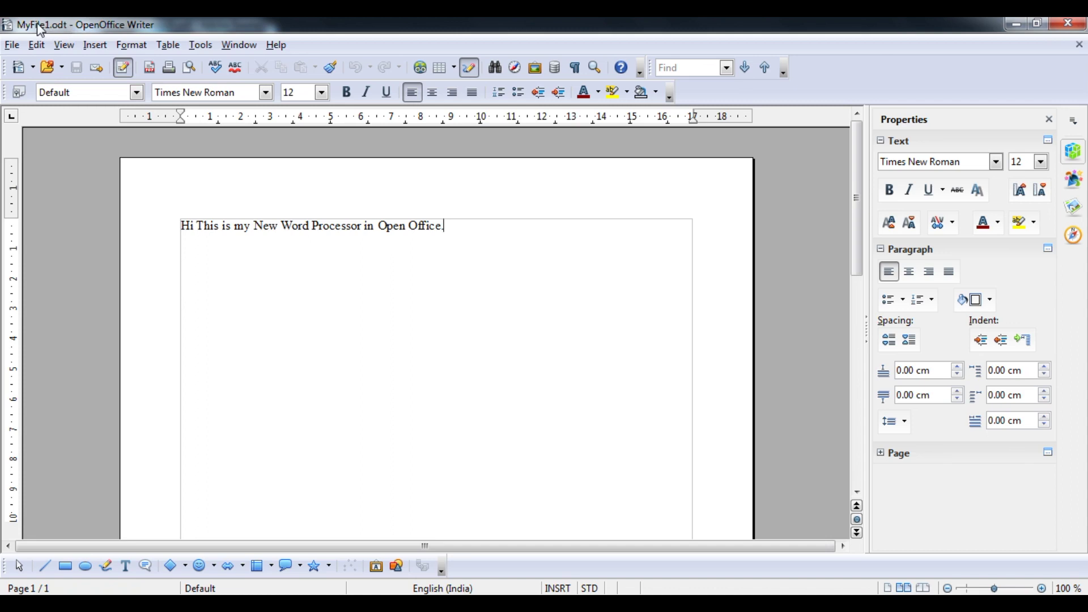
Study the labelled Writer window parts in Fig. 3.5 on textbook page 64 and locate the menu bar in Writer.
key(alt+Tab)
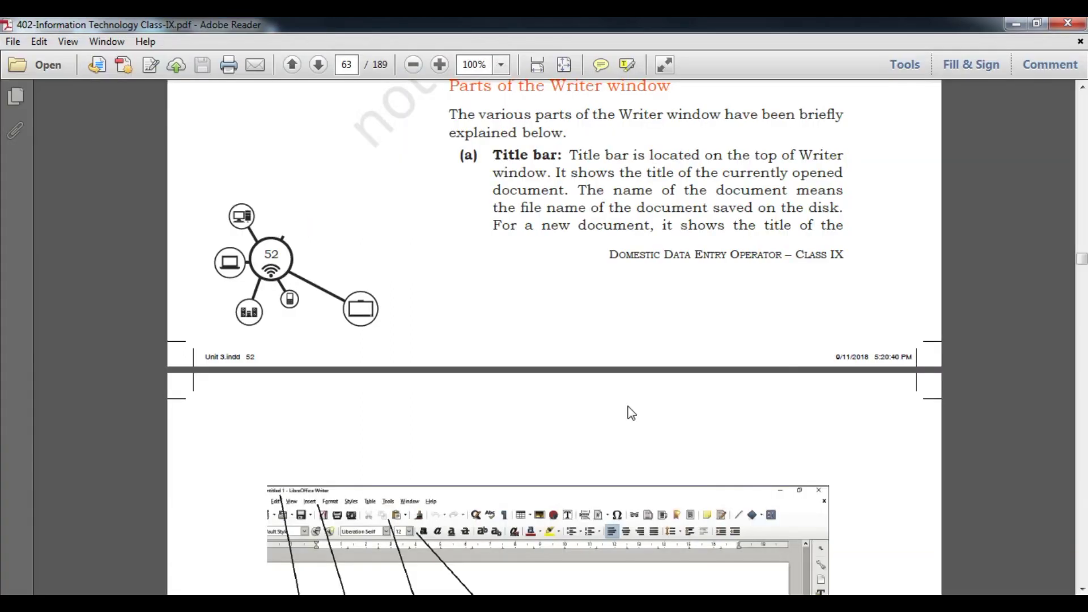
scroll(664, 384, down, 2)
scroll(667, 386, down, 6)
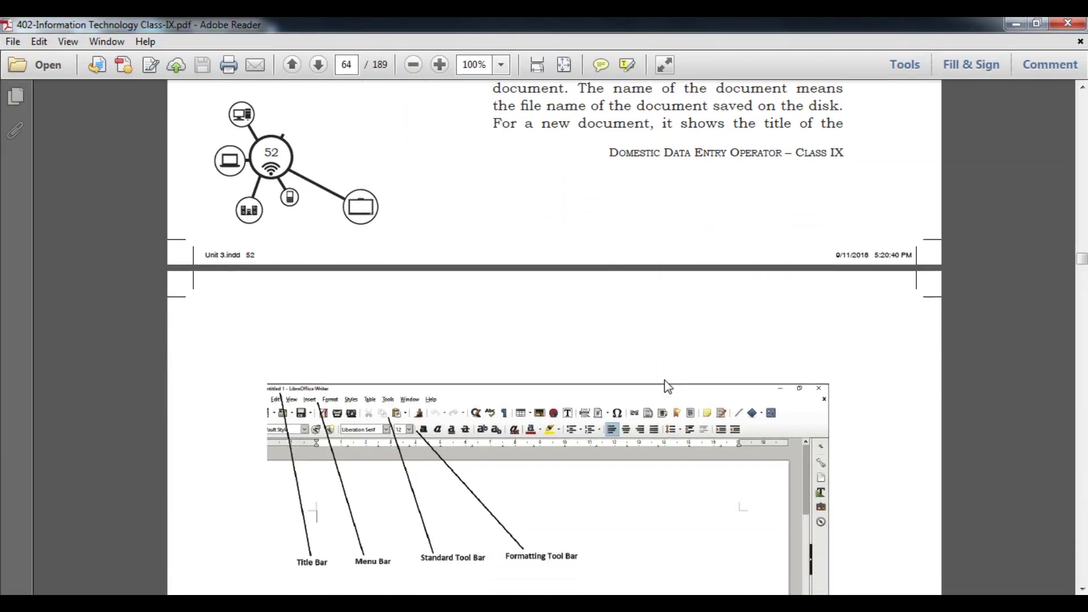
scroll(668, 386, down, 3)
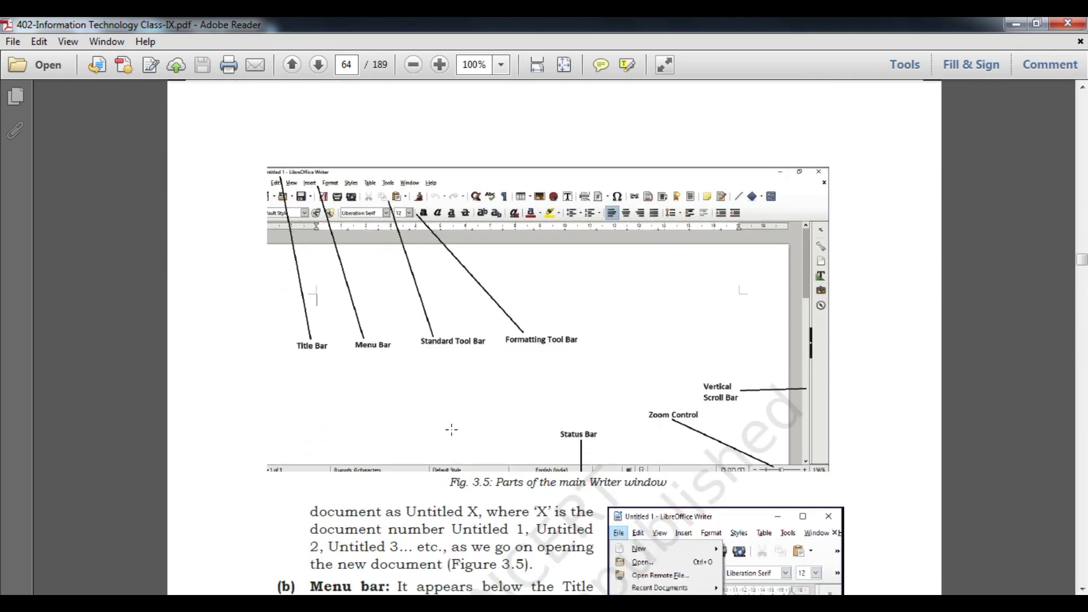
key(alt+Tab)
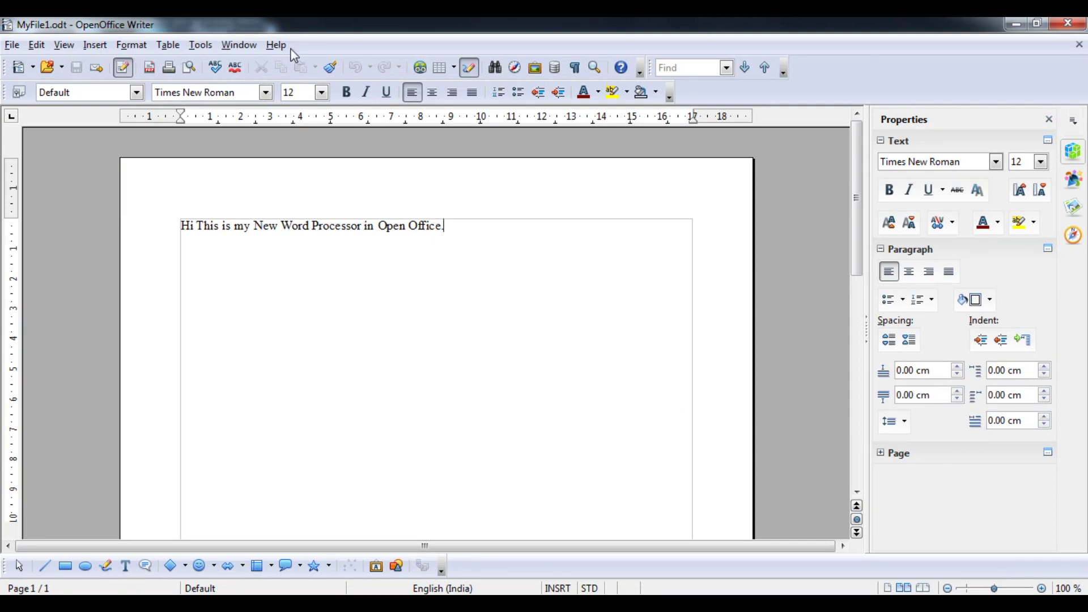
Check the toolbar labels in Fig. 3.5, and review Writer's File commands and the new document types.
key(alt+Tab)
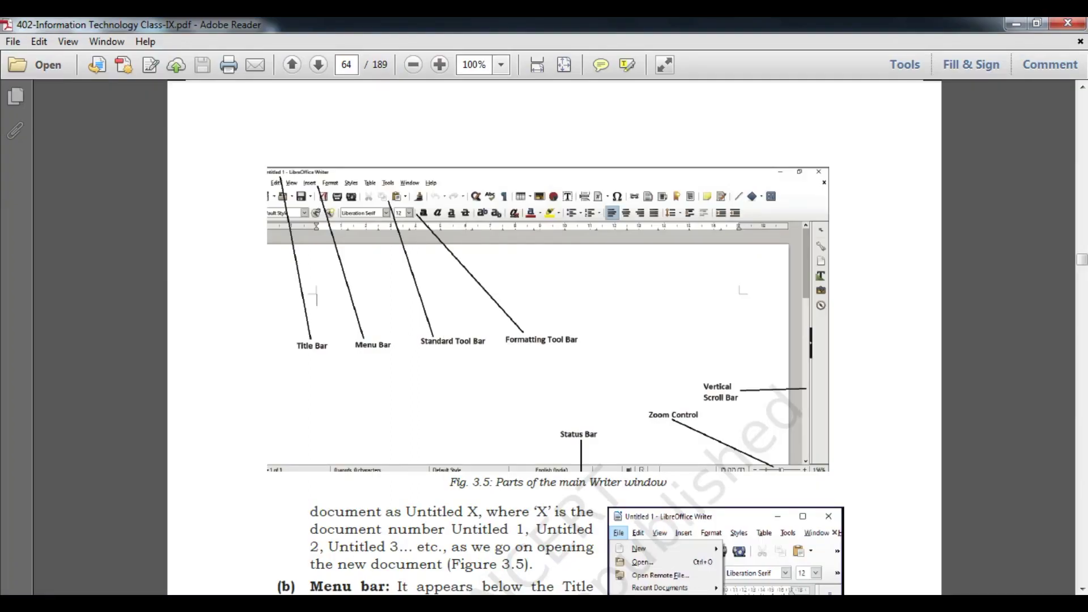
key(alt+Tab)
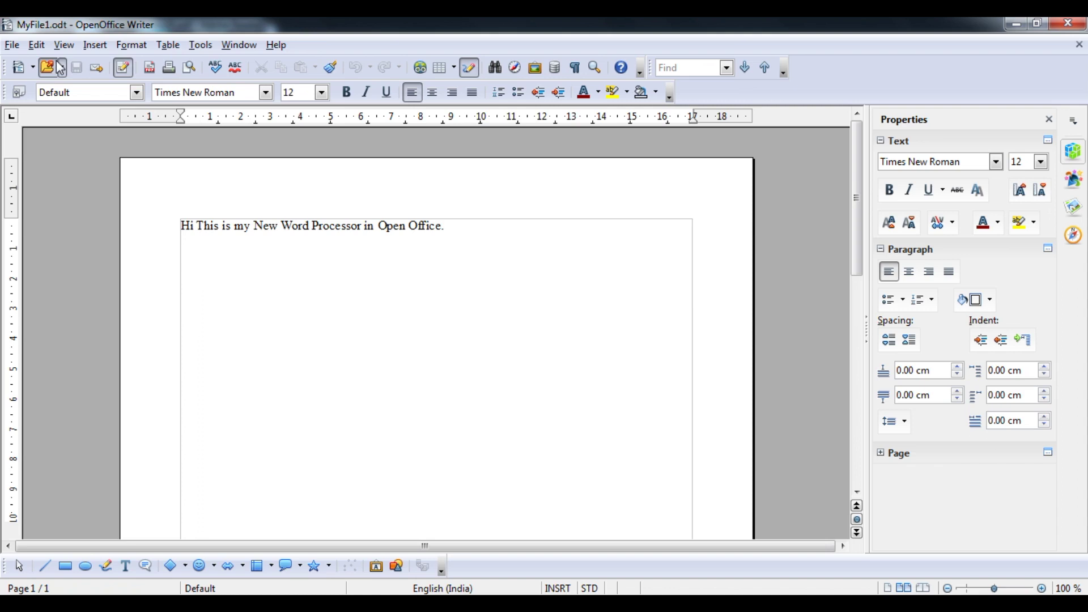
click(12, 45)
mouse_move(26, 71)
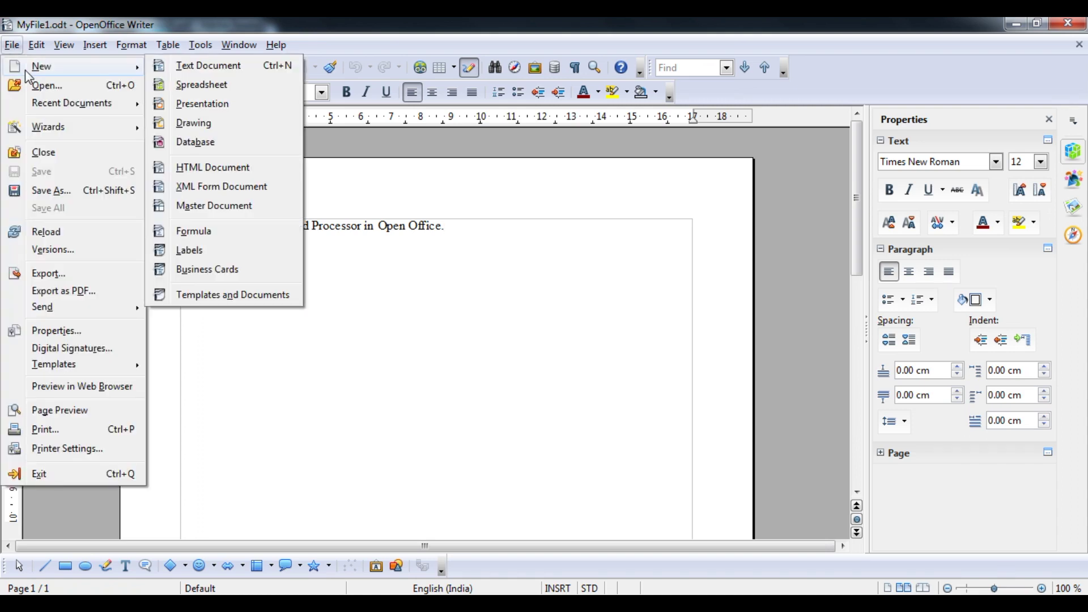
key(Escape)
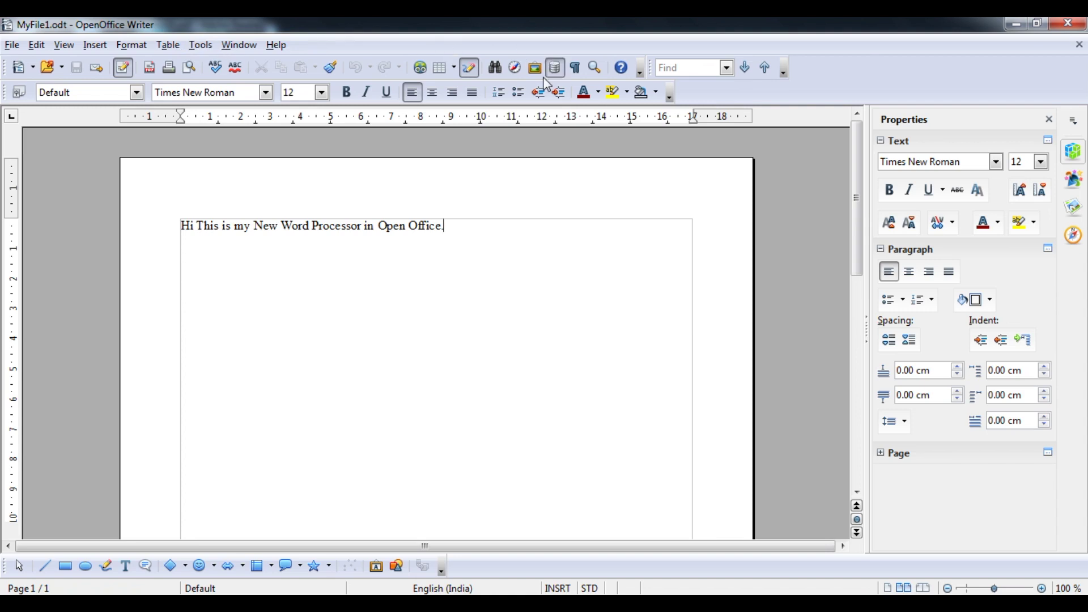
Check the formatting toolbar in Fig. 3.5, and try centring the sentence in MyFile1 before restoring left alignment.
key(alt+Tab)
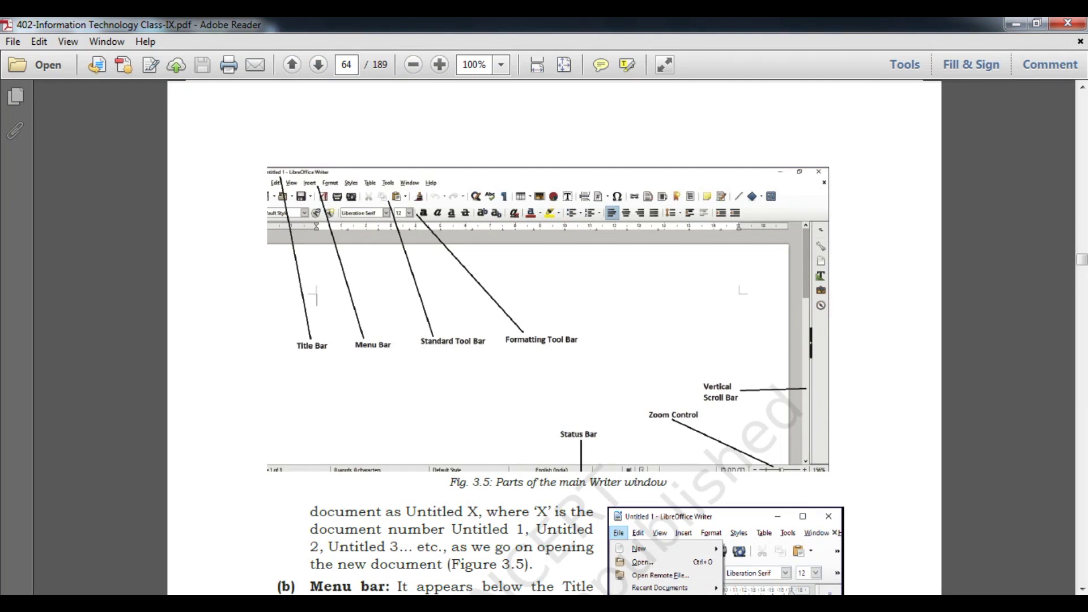
key(alt+Tab)
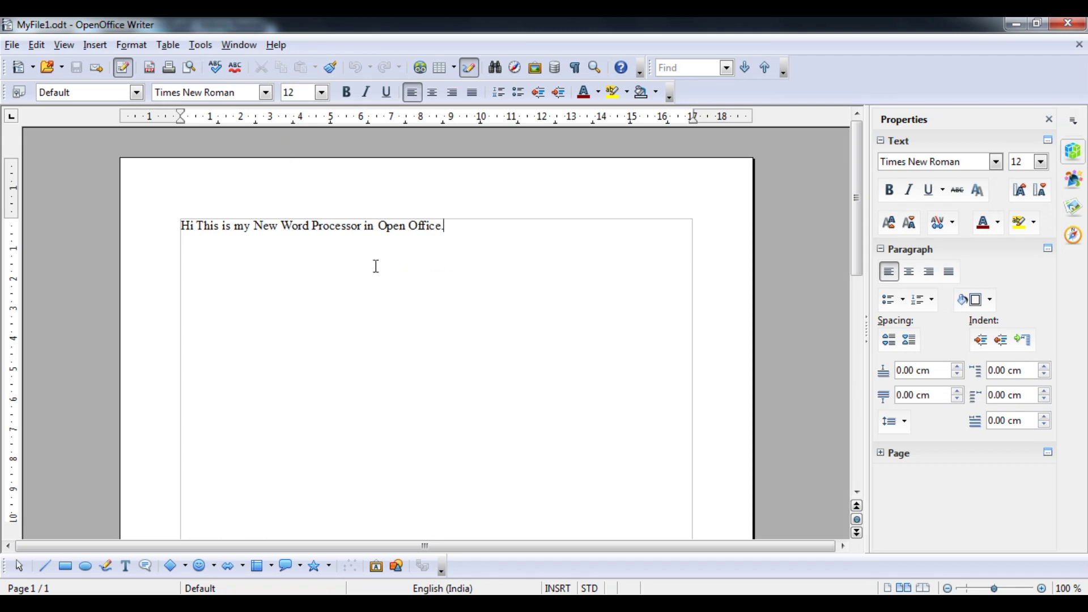
drag(454, 231, 191, 229)
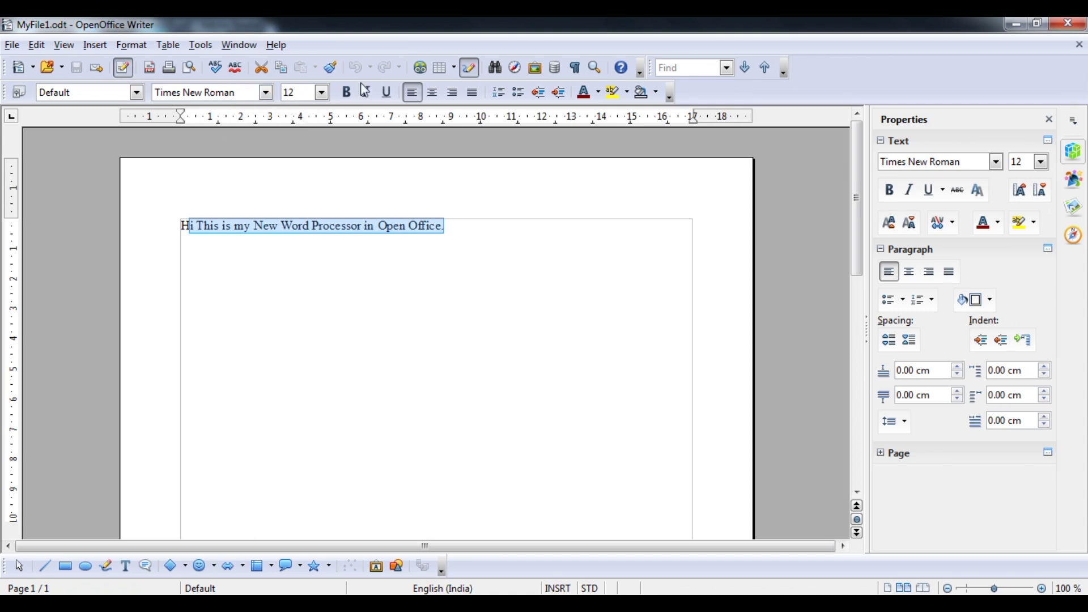
click(438, 97)
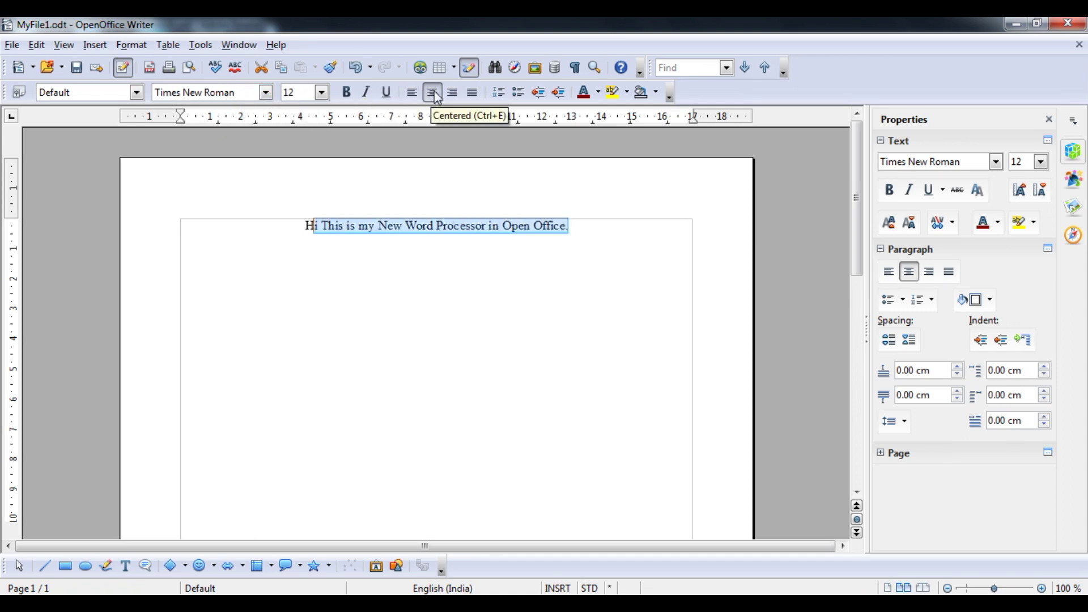
click(414, 96)
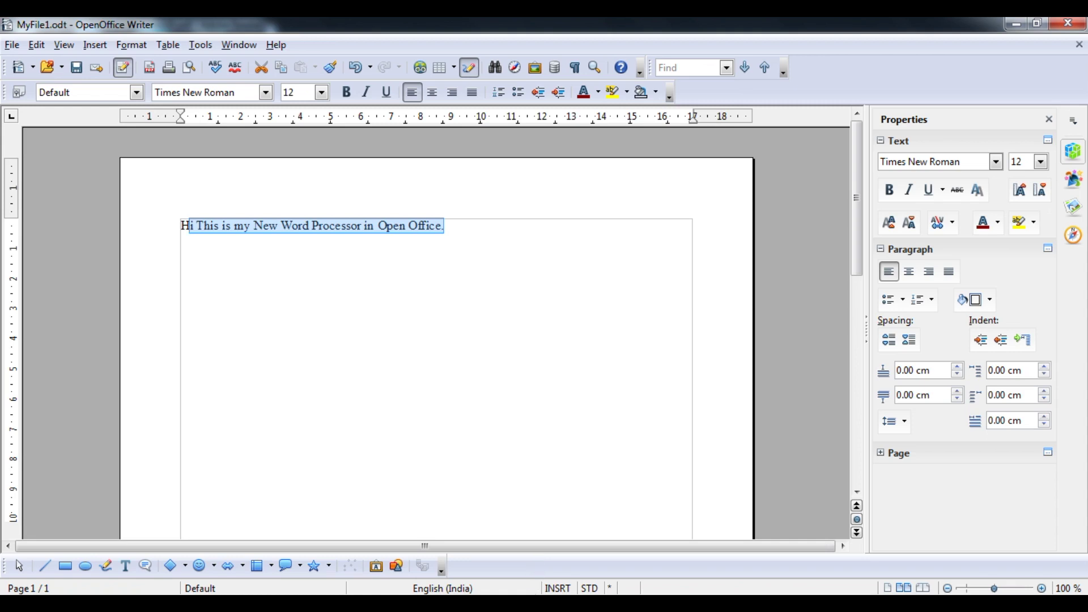
Find the vertical scroll bar in Fig. 3.5 of the textbook and try the matching scroll bar in Writer.
key(alt+Tab)
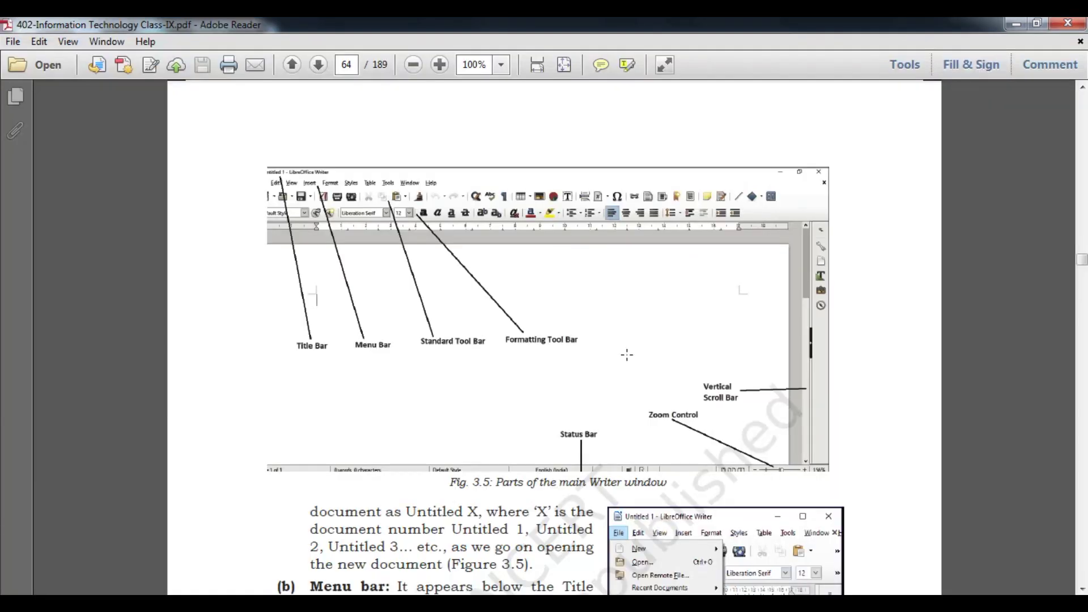
scroll(642, 343, down, 3)
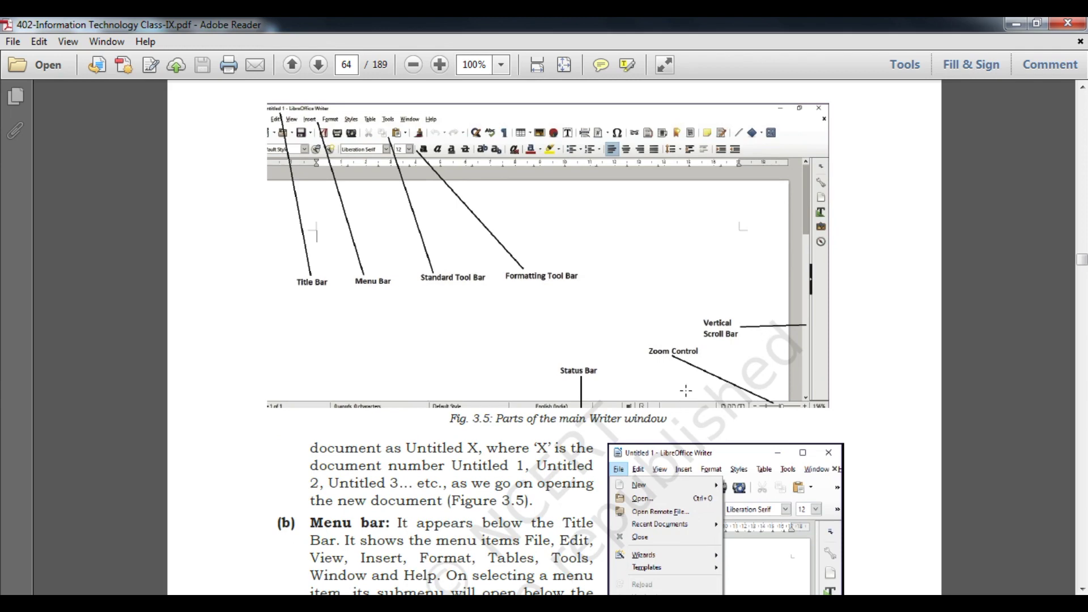
key(alt+Tab)
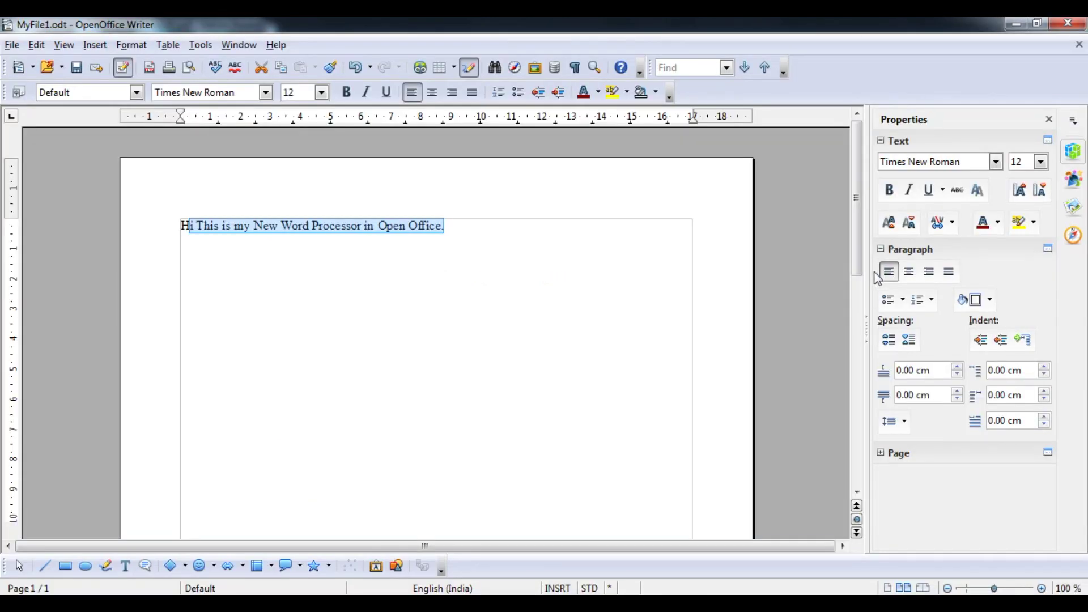
drag(855, 267, 860, 241)
Check the zoom control in Fig. 3.5 of the textbook and zoom in on MyFile1 in Writer.
key(alt+Tab)
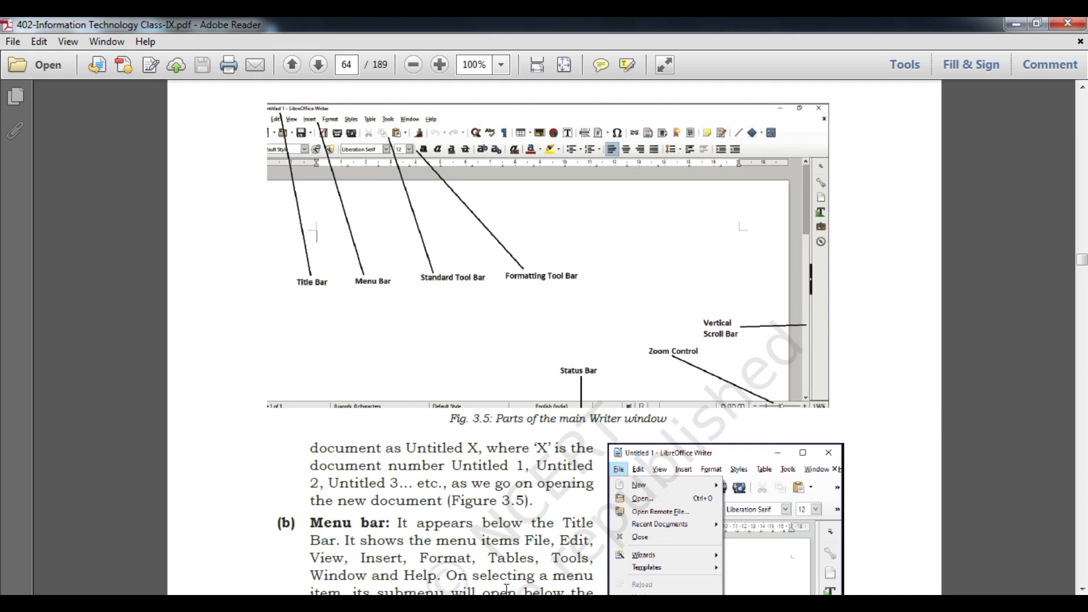
key(alt+Tab)
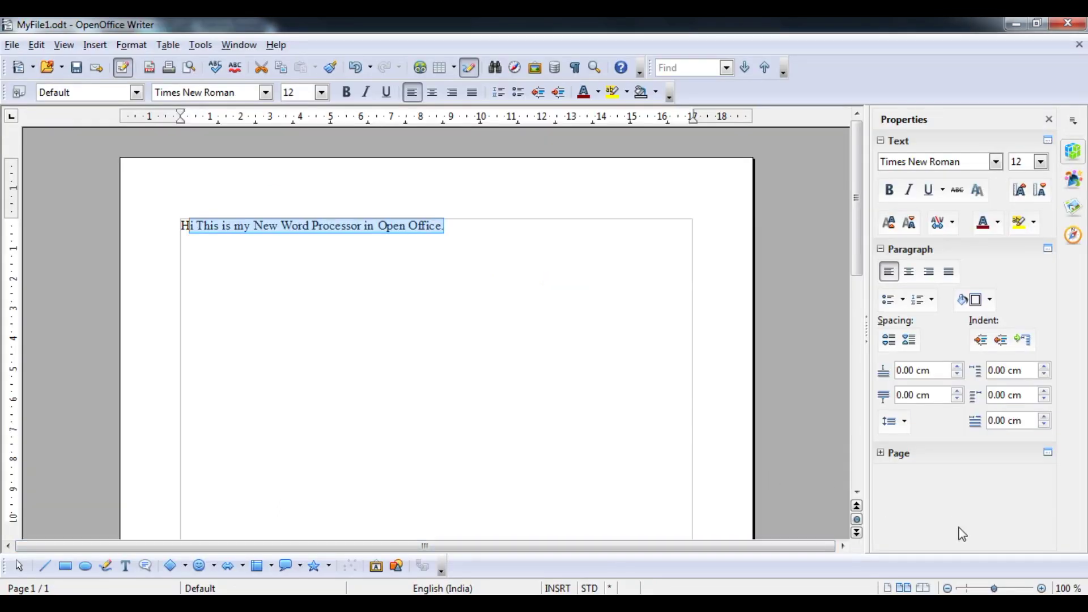
click(1042, 588)
click(1041, 588)
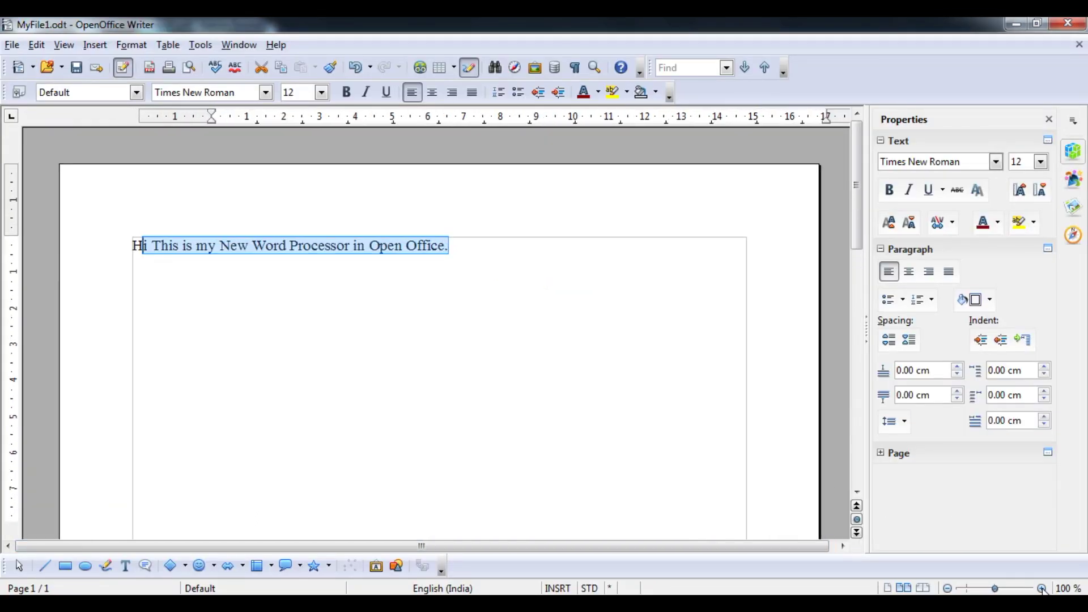
click(1042, 588)
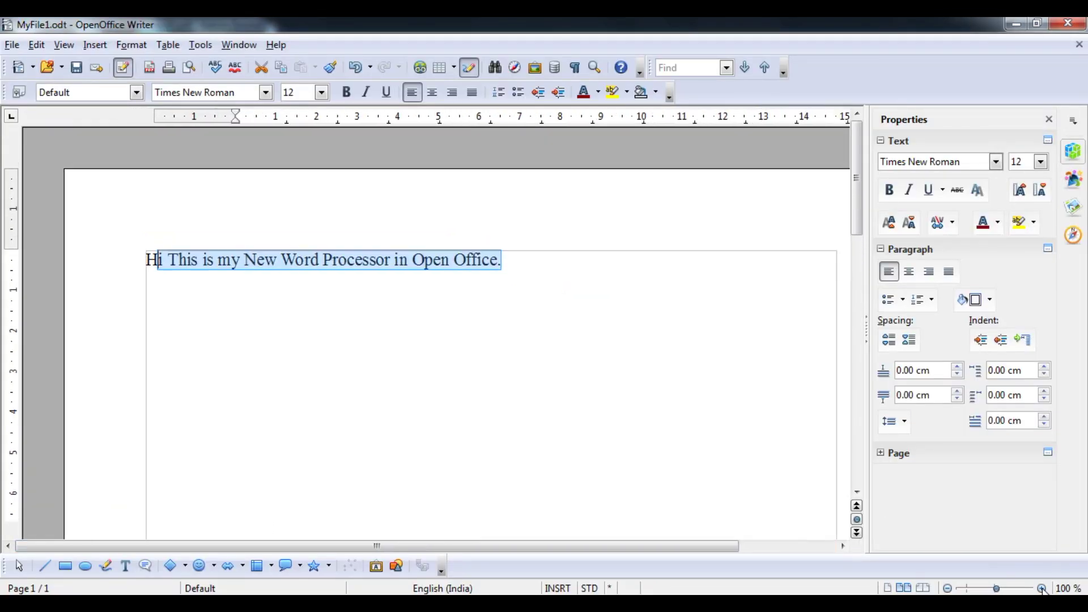
Try the zoom control on MyFile1 by zooming out and in several times, and finish at 100%.
click(947, 589)
click(947, 588)
click(947, 589)
click(947, 588)
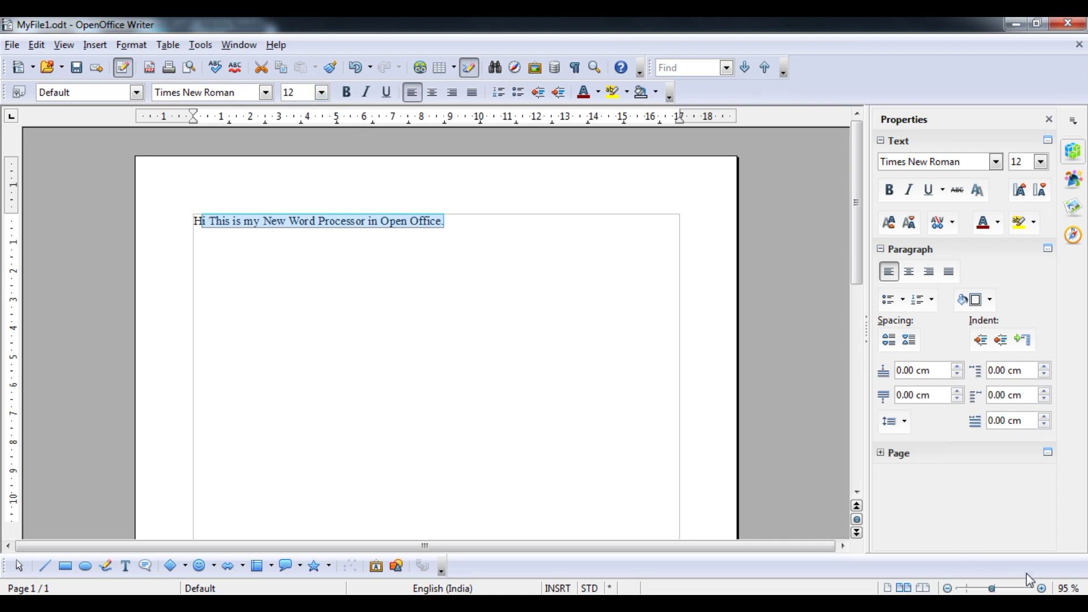
click(1042, 590)
click(1042, 590)
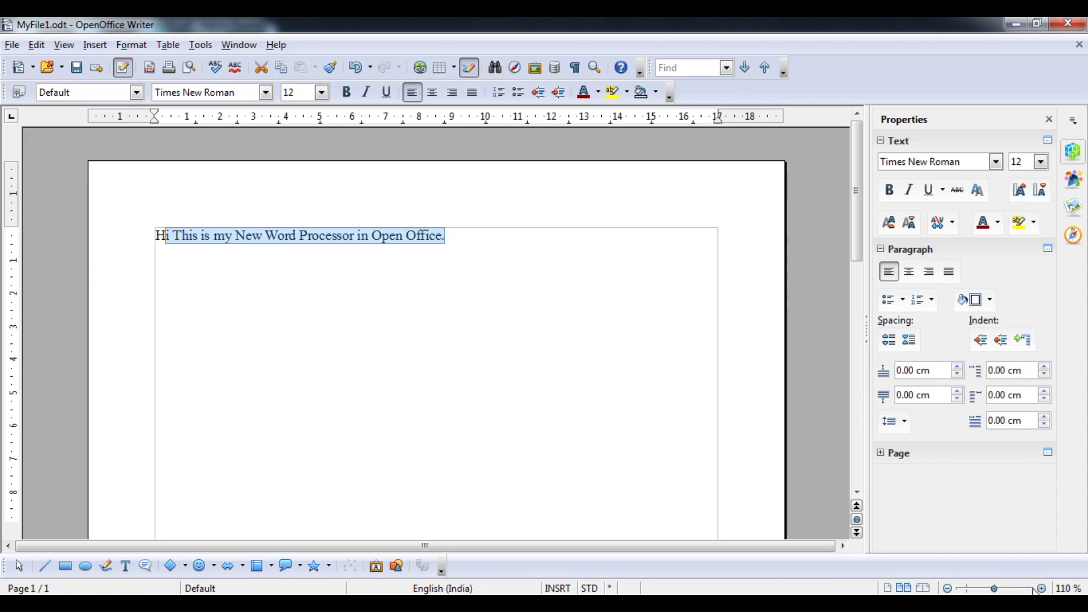
click(948, 589)
click(948, 590)
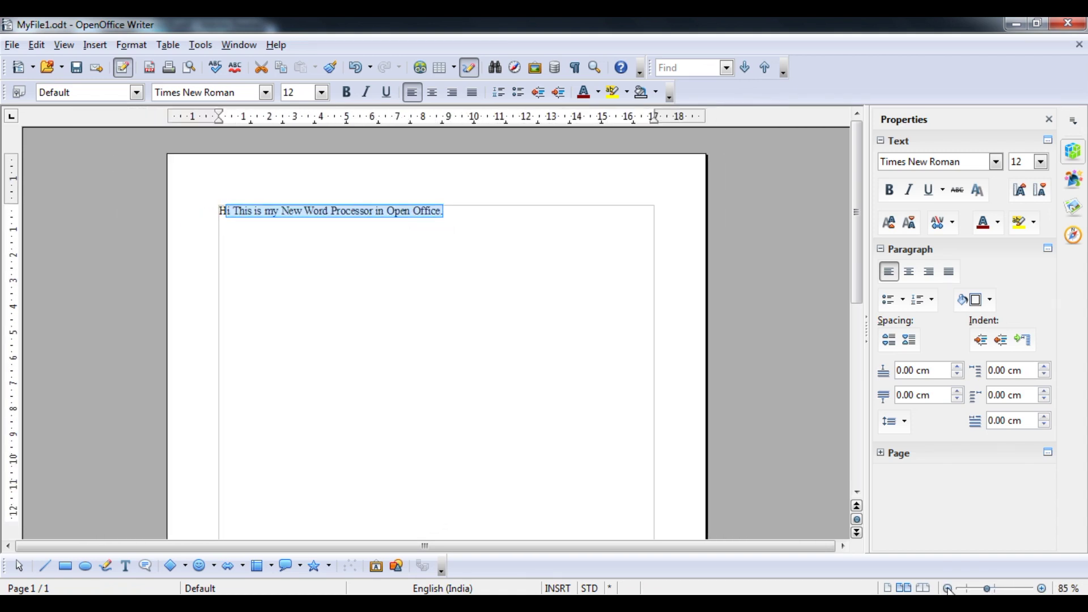
click(1043, 590)
click(1043, 589)
click(1042, 589)
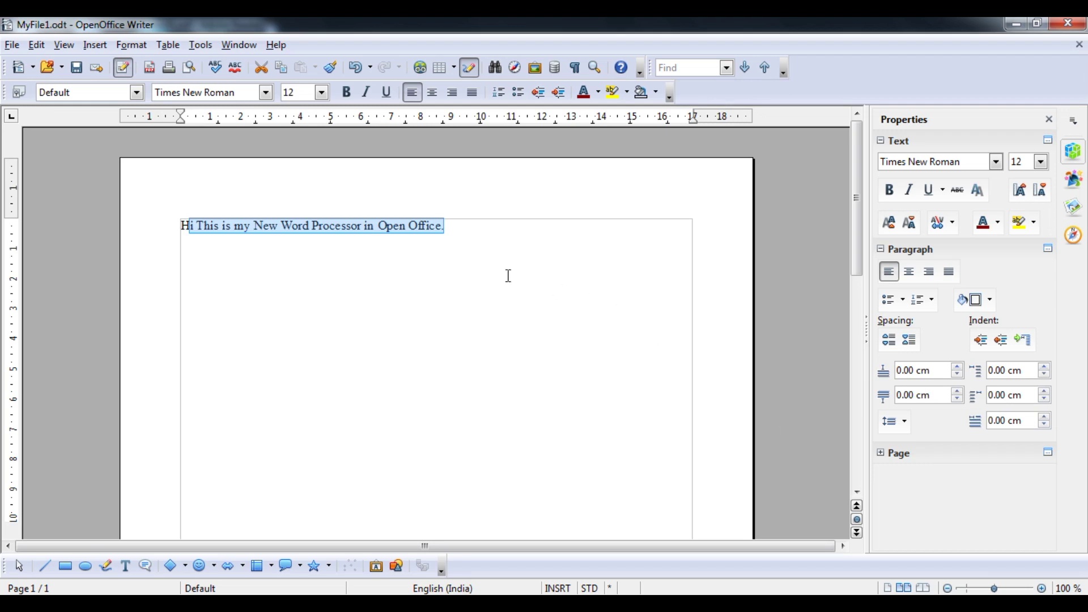
Select the sentence in MyFile1 and check its font size while zooming in and out, return to 100% and deselect it.
click(463, 229)
drag(463, 228, 160, 229)
click(322, 93)
click(323, 93)
click(1041, 588)
click(948, 588)
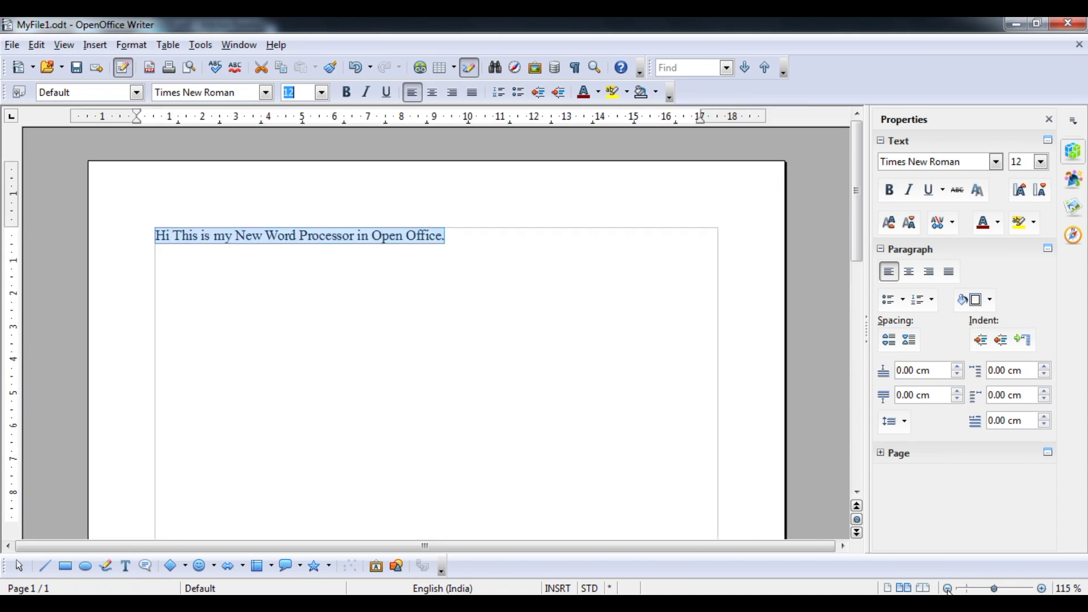
click(948, 588)
click(948, 588)
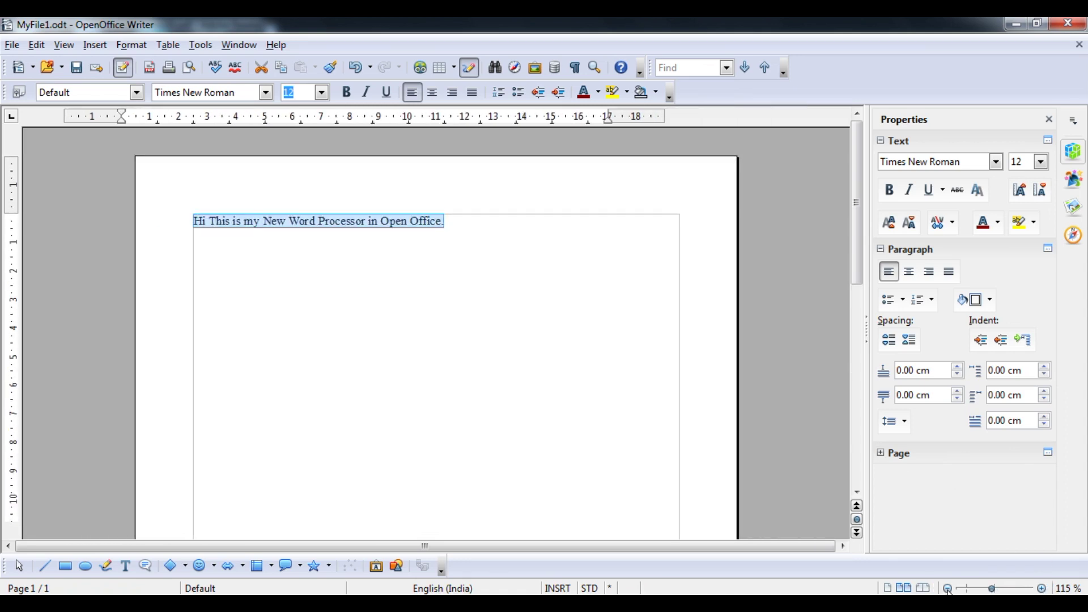
click(1043, 589)
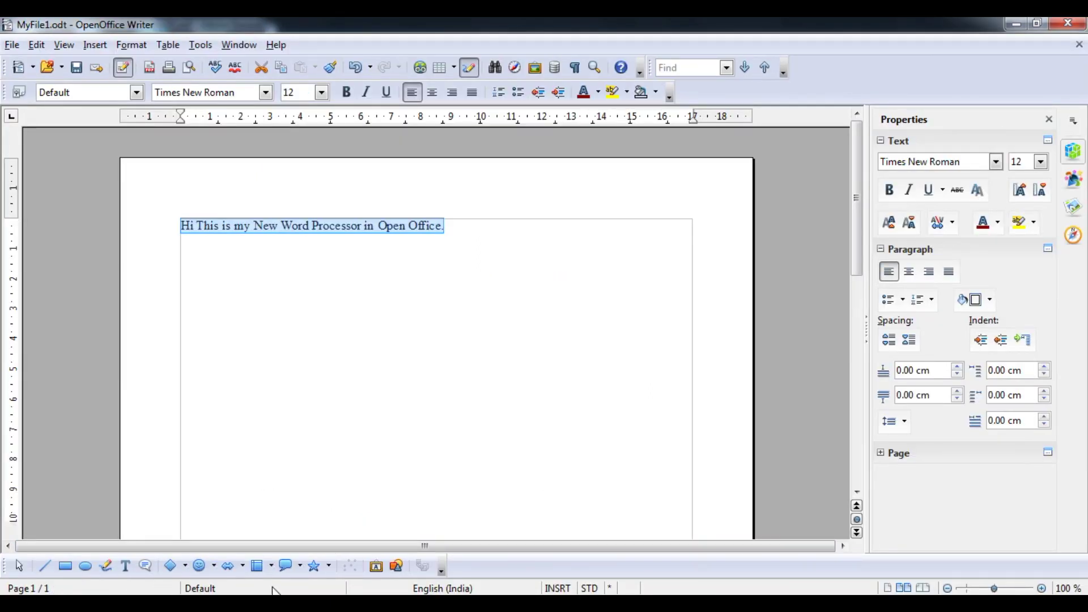
click(506, 276)
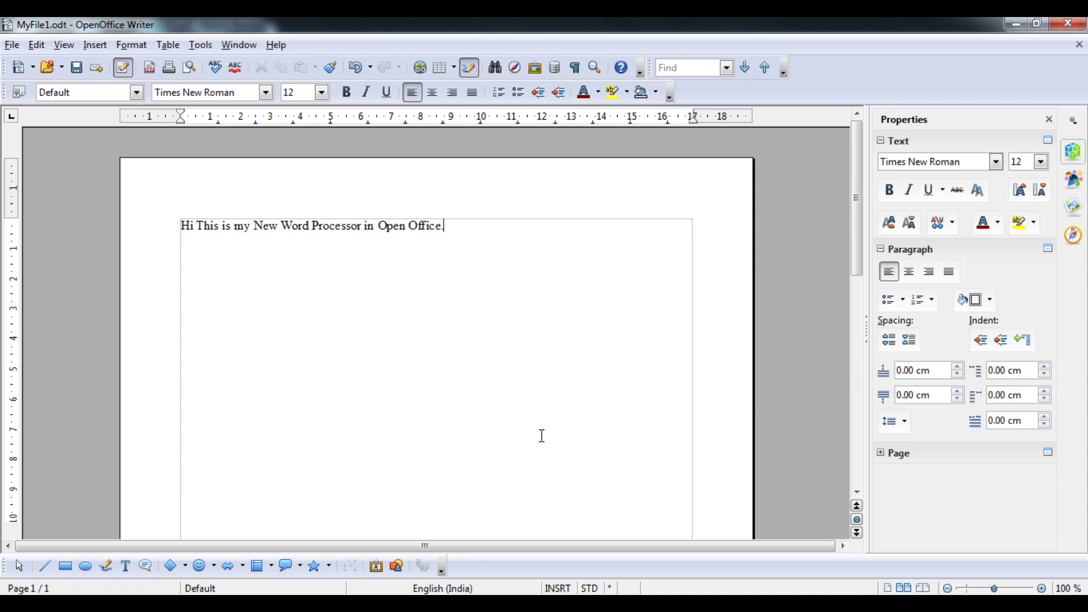
Read the textbook's Menu bar section with Fig. 3.6, and compare it with the File commands and wizards in Writer.
key(alt+Tab)
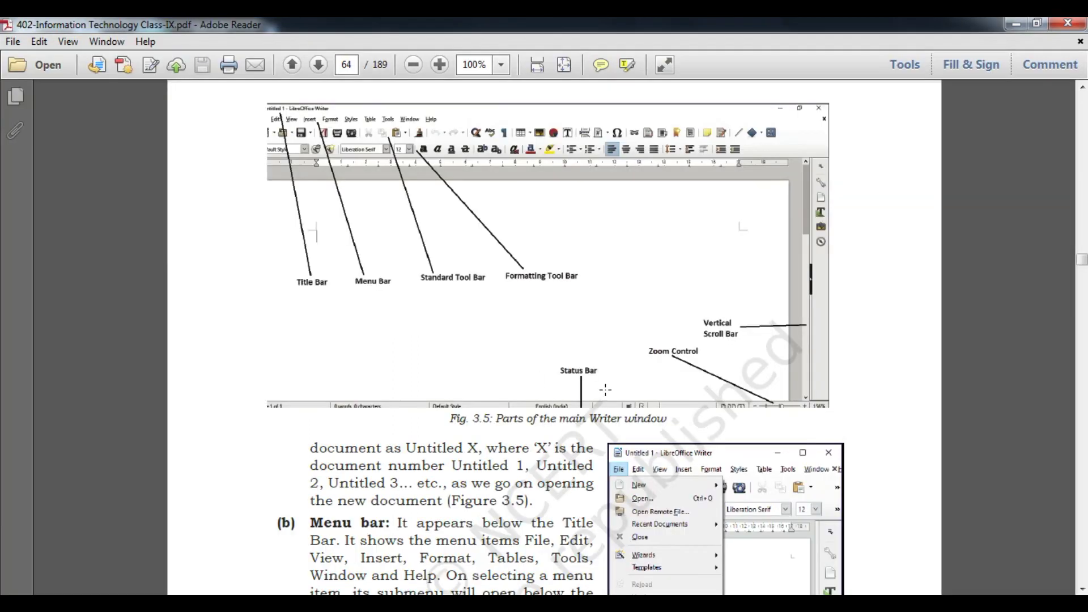
scroll(605, 389, down, 5)
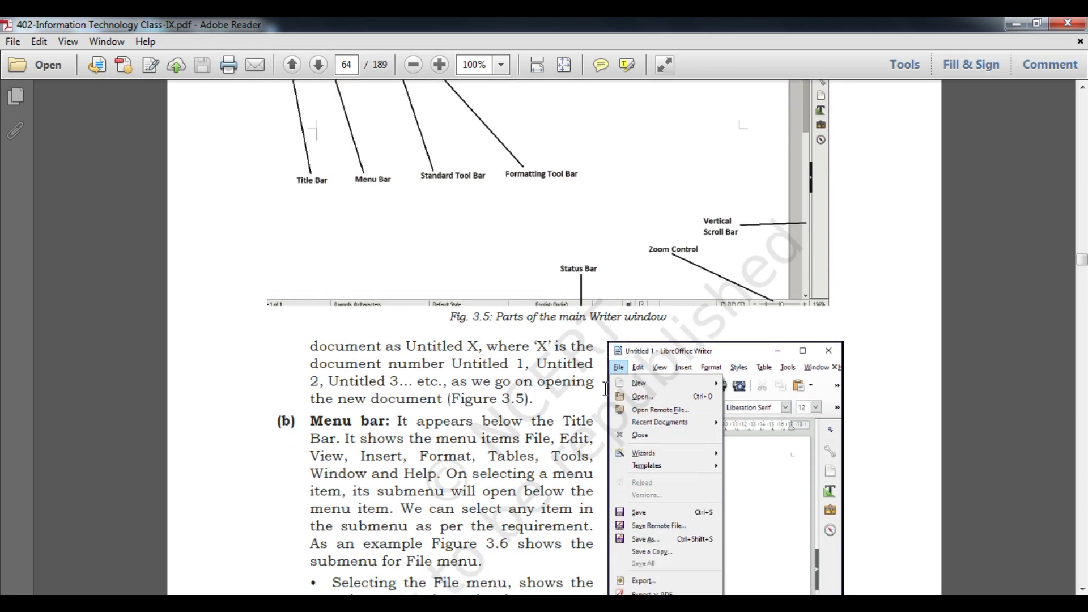
scroll(605, 389, down, 6)
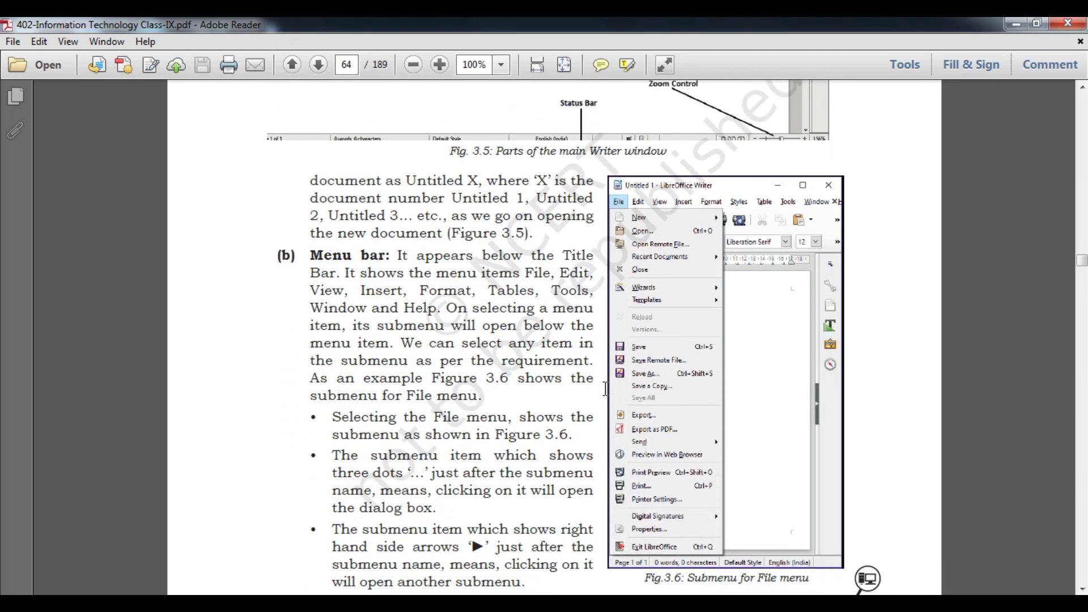
scroll(605, 389, down, 2)
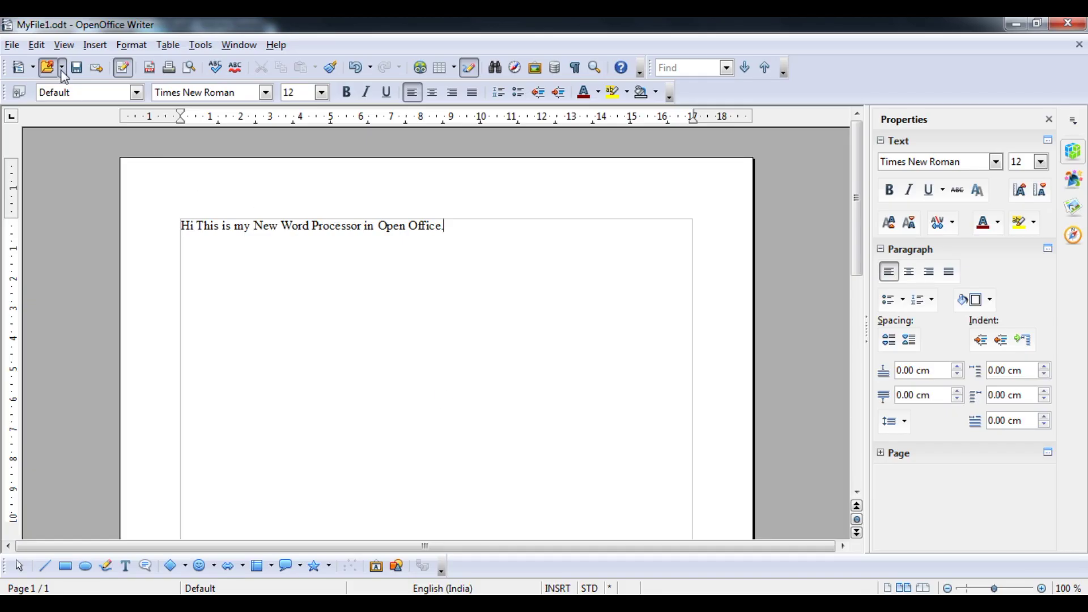
click(12, 45)
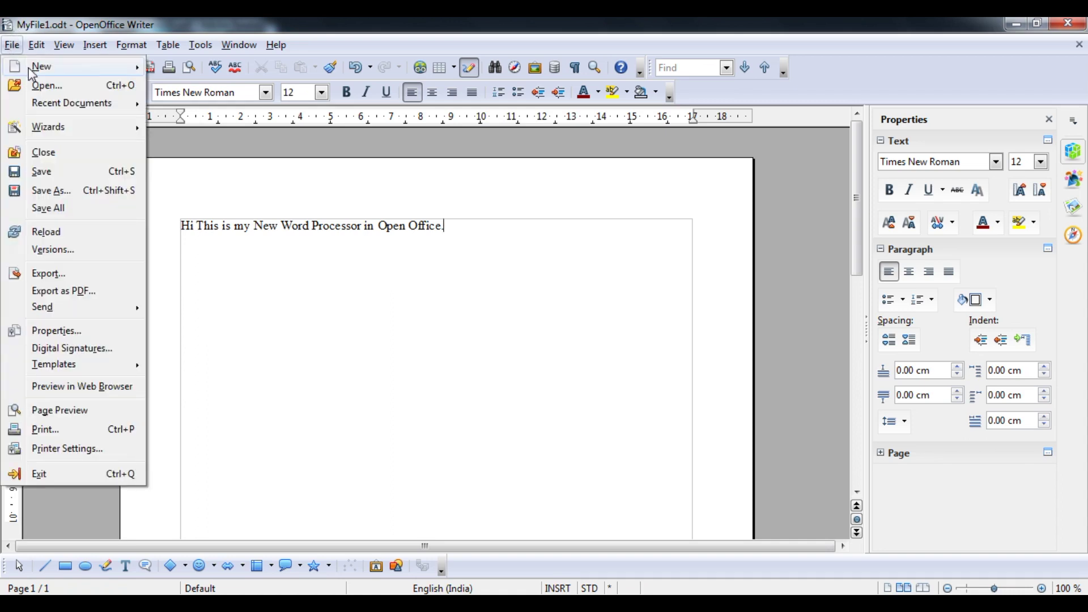
mouse_move(55, 112)
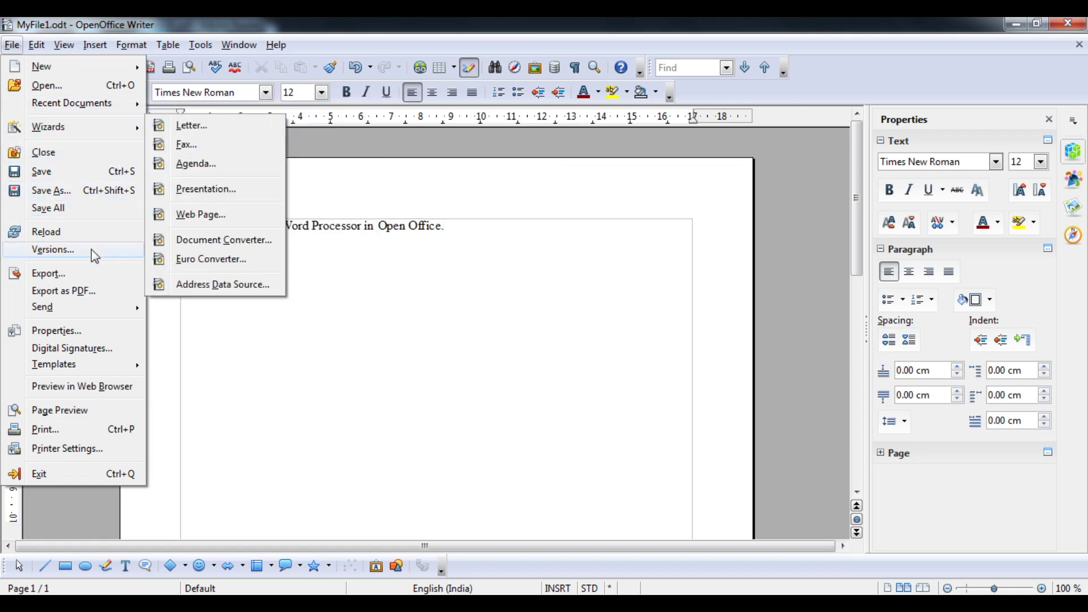
click(293, 361)
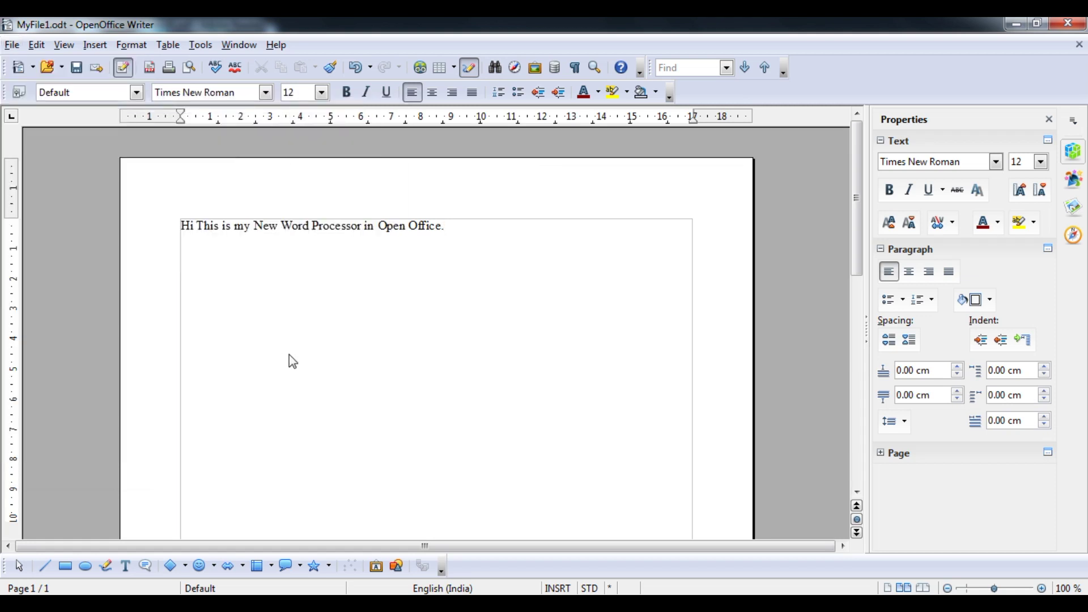
Read on to the textbook's Toolbars section, and browse the File, View and Window commands in Writer.
key(alt+Tab)
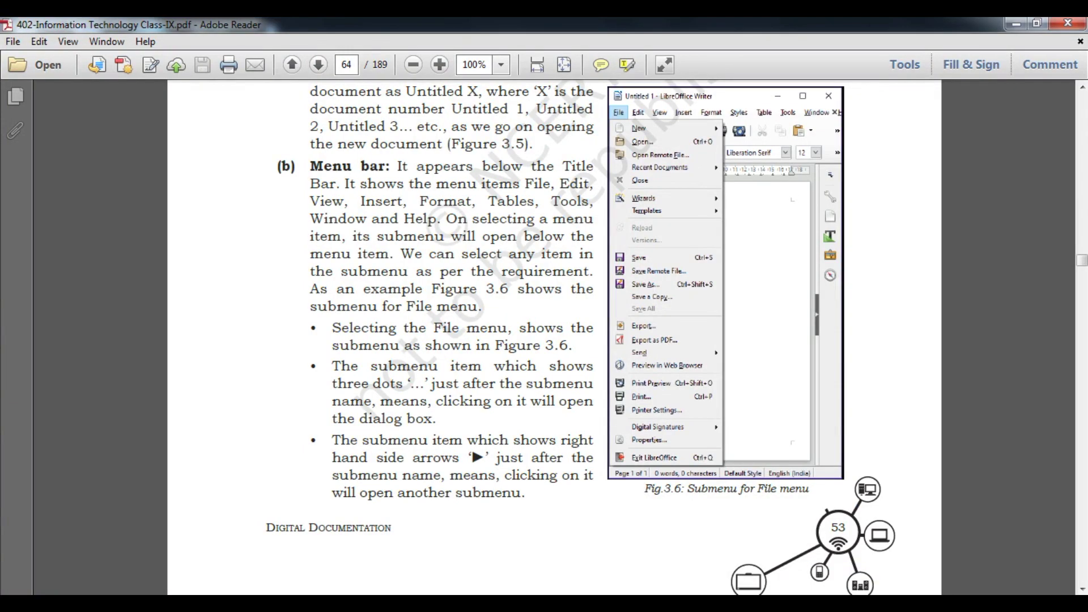
scroll(617, 429, down, 10)
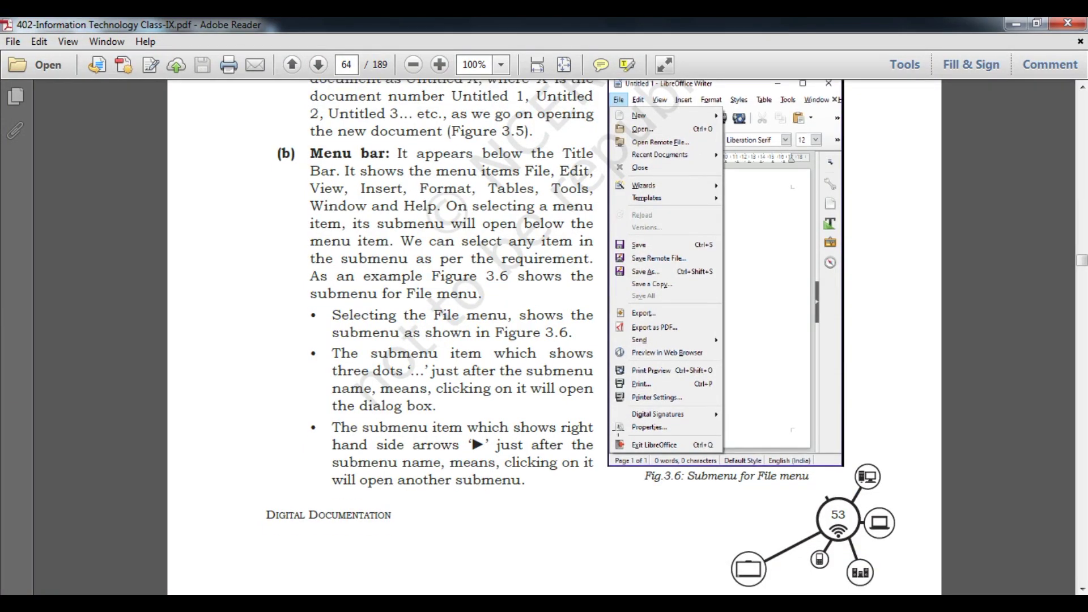
scroll(618, 429, down, 2)
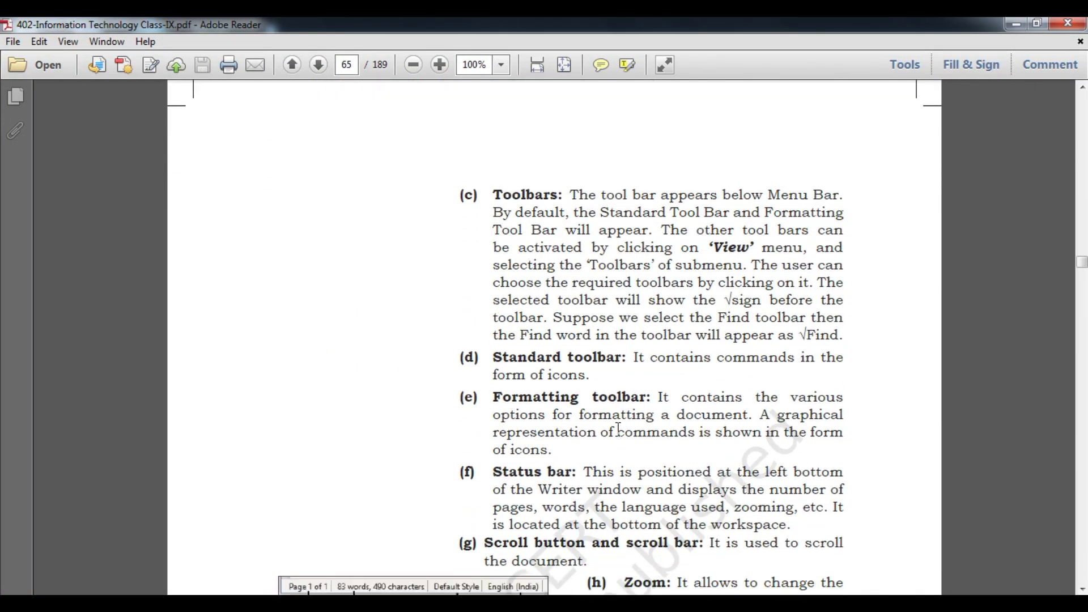
scroll(617, 429, down, 2)
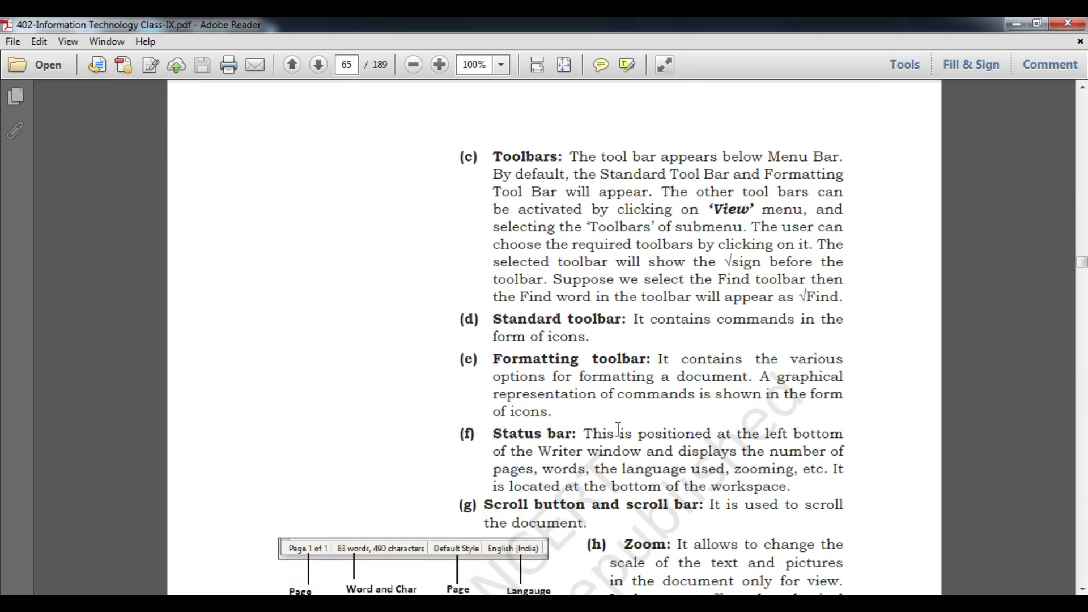
key(alt+Tab)
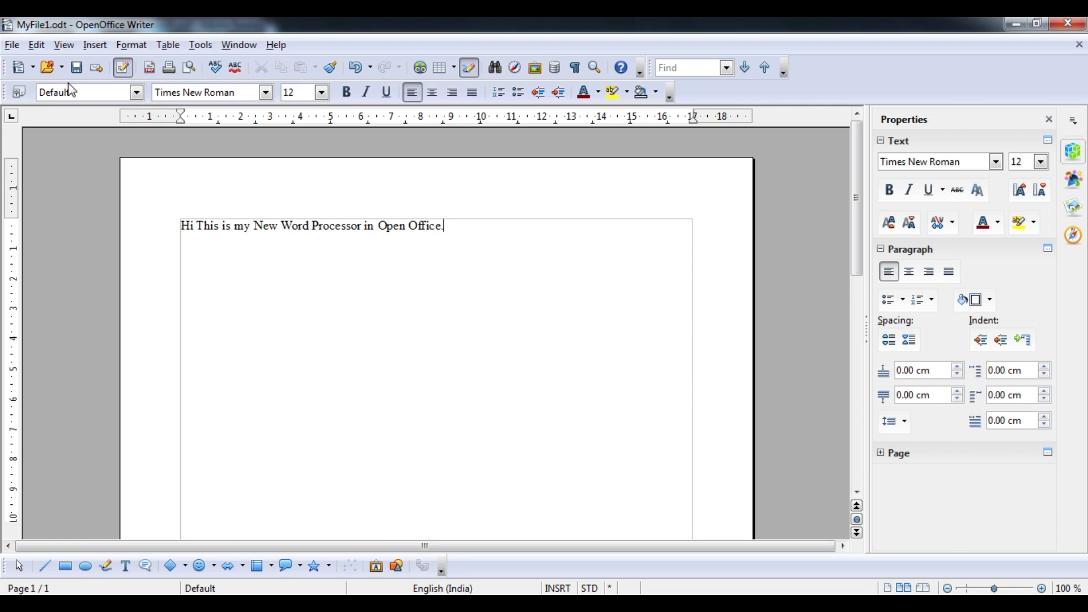
click(13, 44)
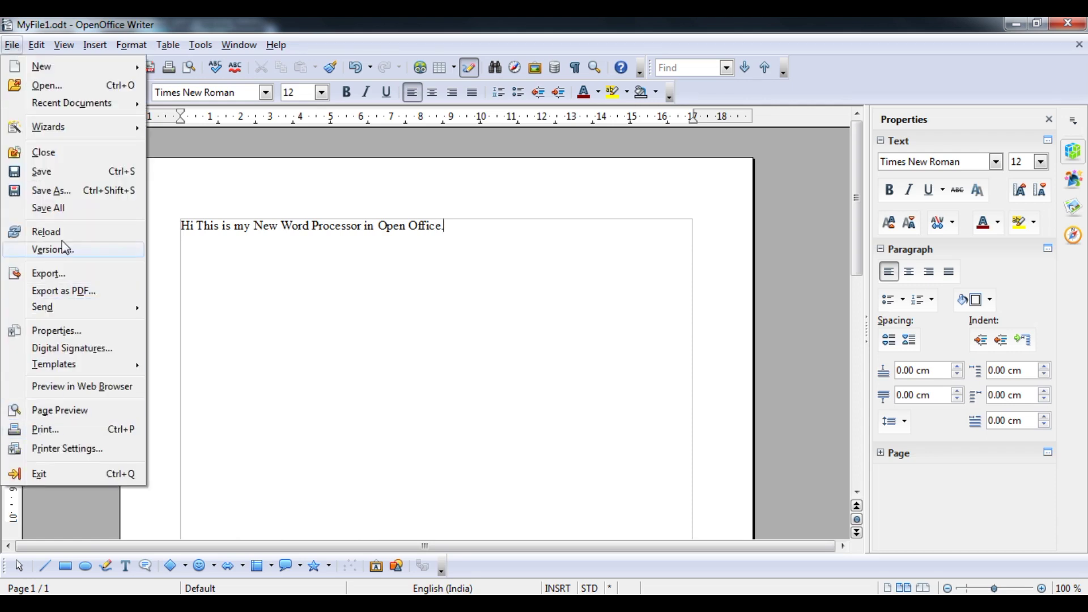
mouse_move(35, 45)
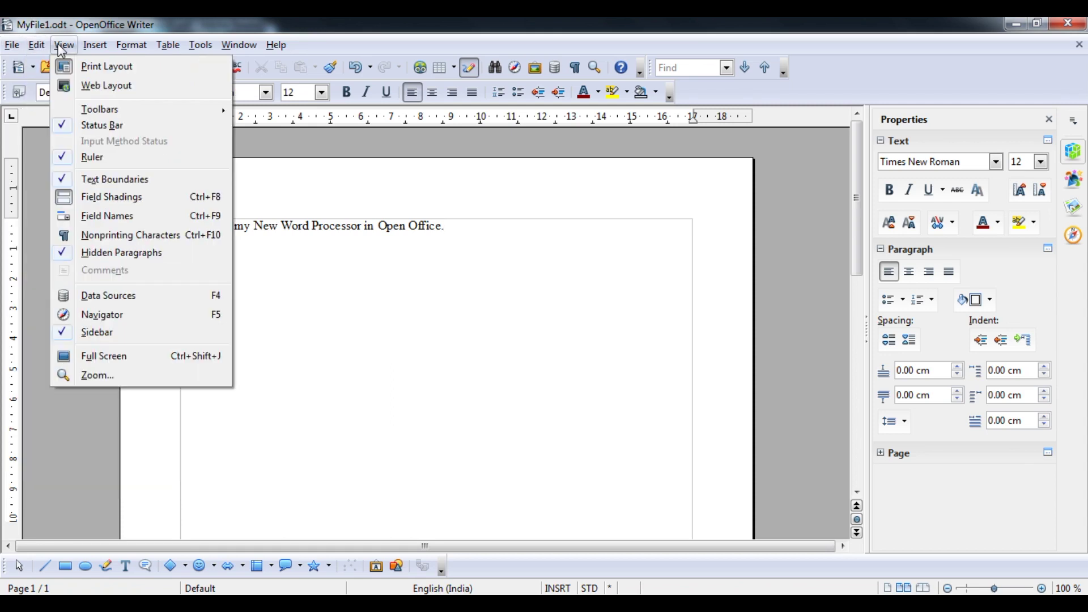
mouse_move(238, 45)
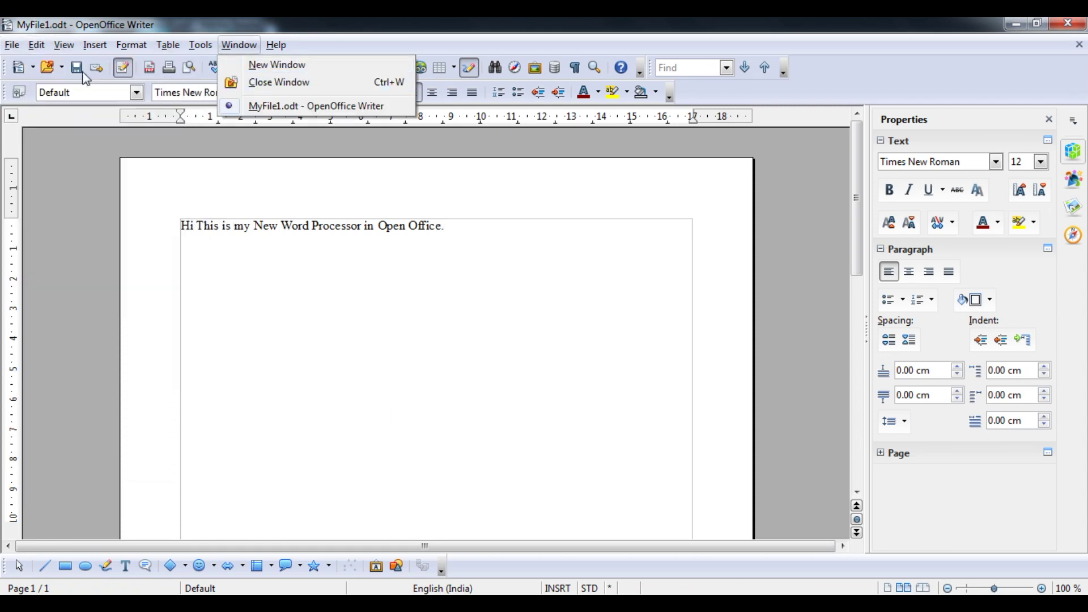
mouse_move(168, 45)
click(331, 24)
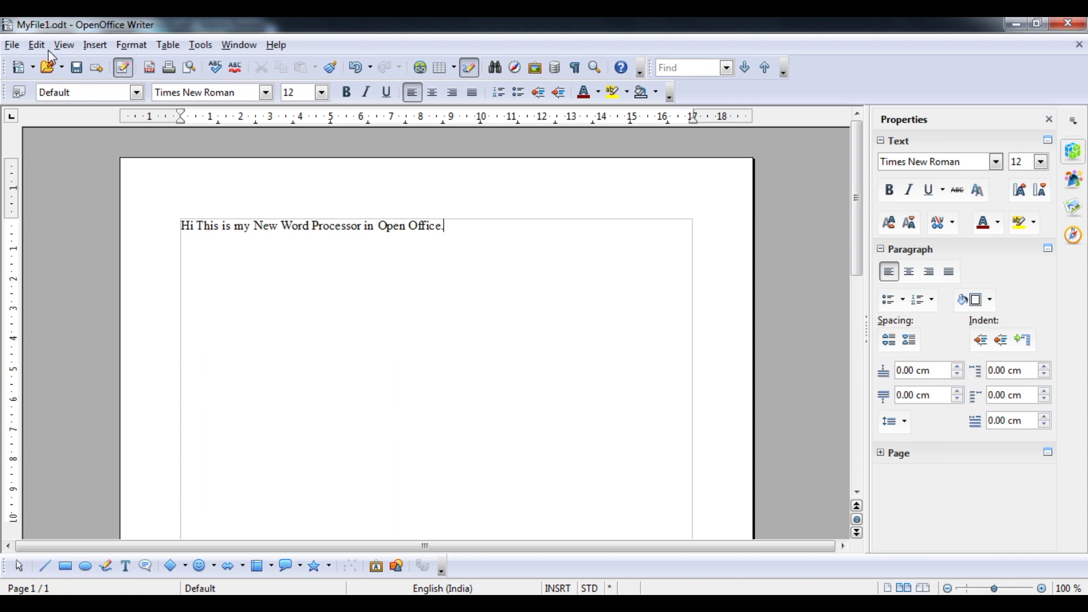
Save MyFile1 with the standard toolbar's Save command, and review the equivalent File commands.
click(13, 46)
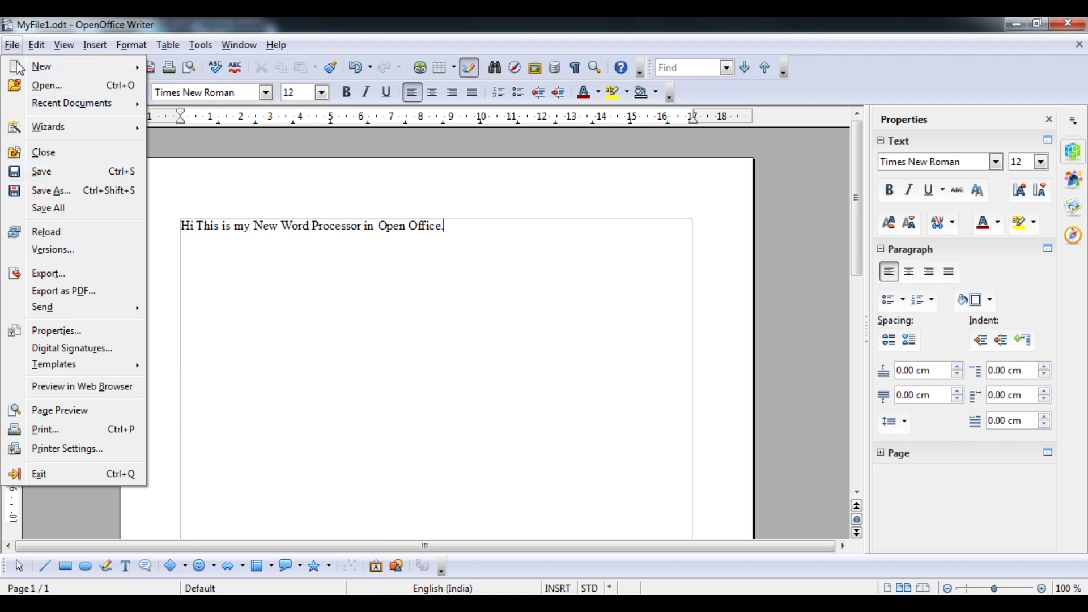
mouse_move(173, 44)
click(196, 16)
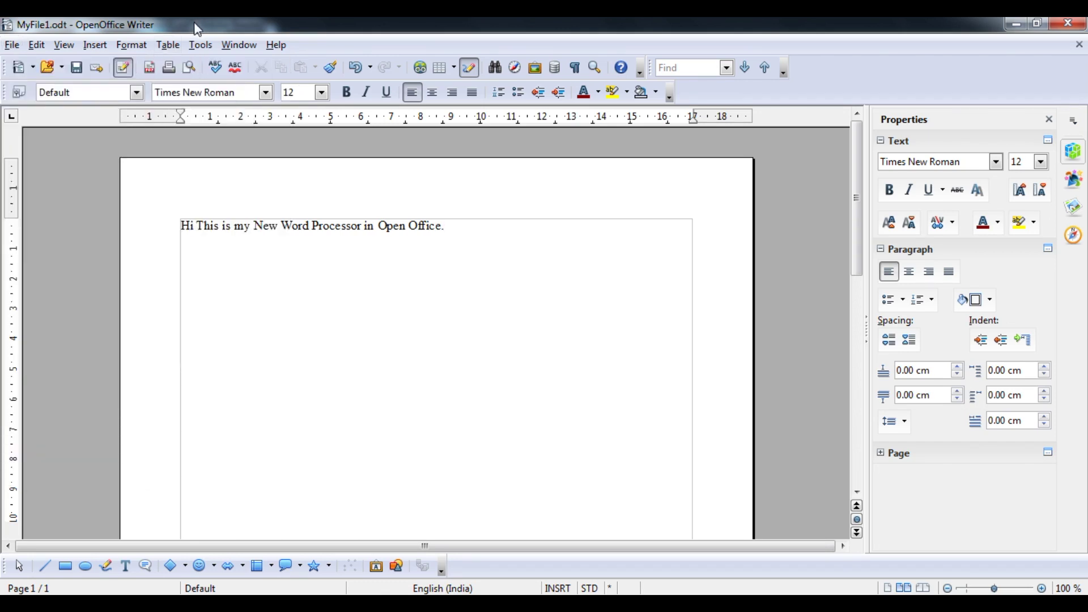
click(80, 71)
click(11, 45)
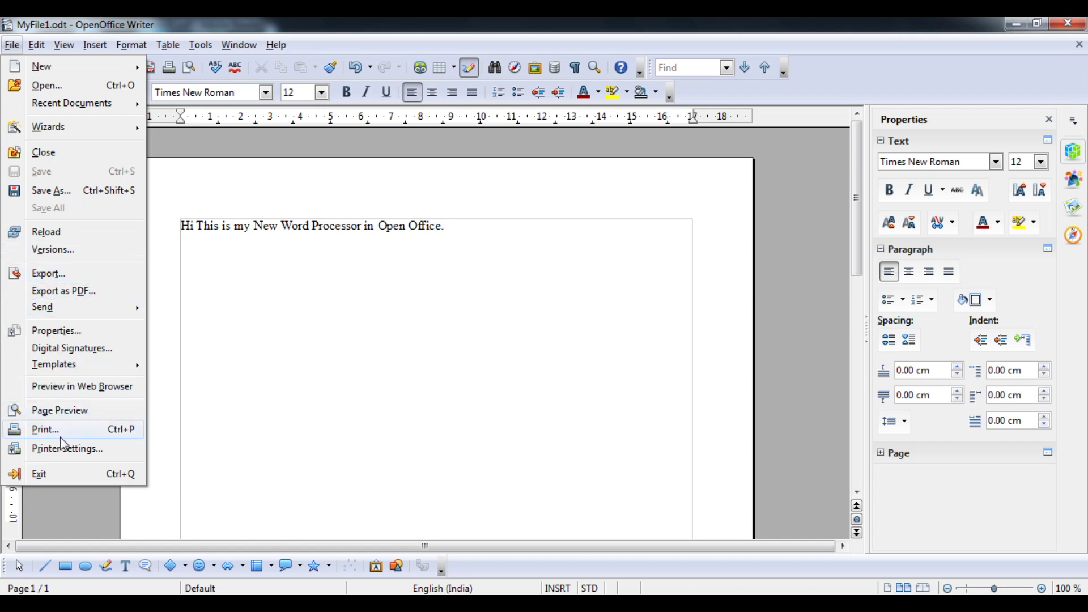
key(Escape)
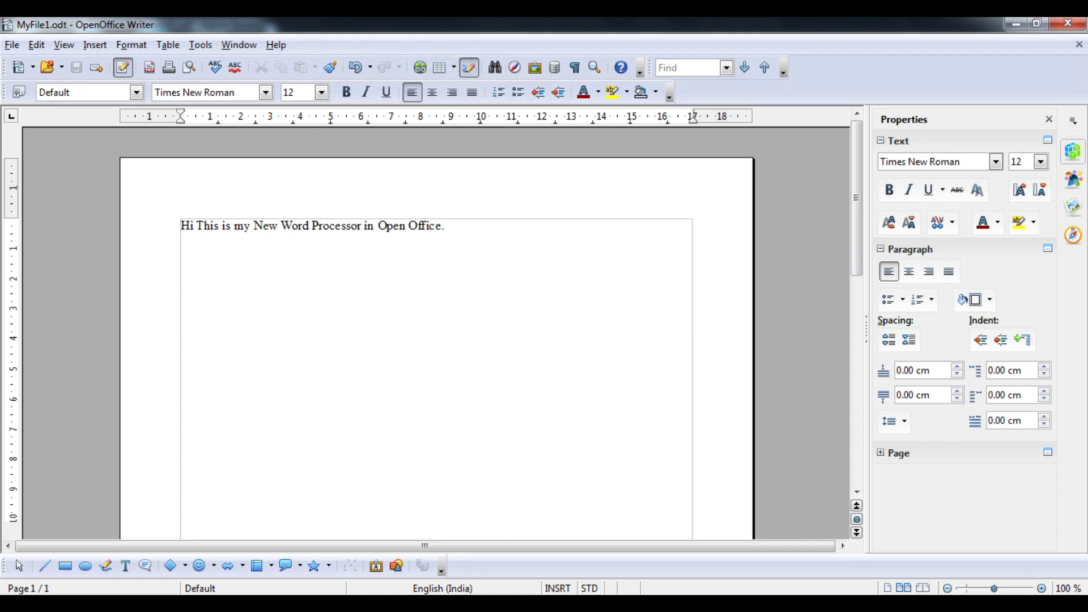
Read the textbook's toolbar, status bar, scroll bar and zoom descriptions with Fig. 3.7, and check a tool tip in Writer.
key(alt+Tab)
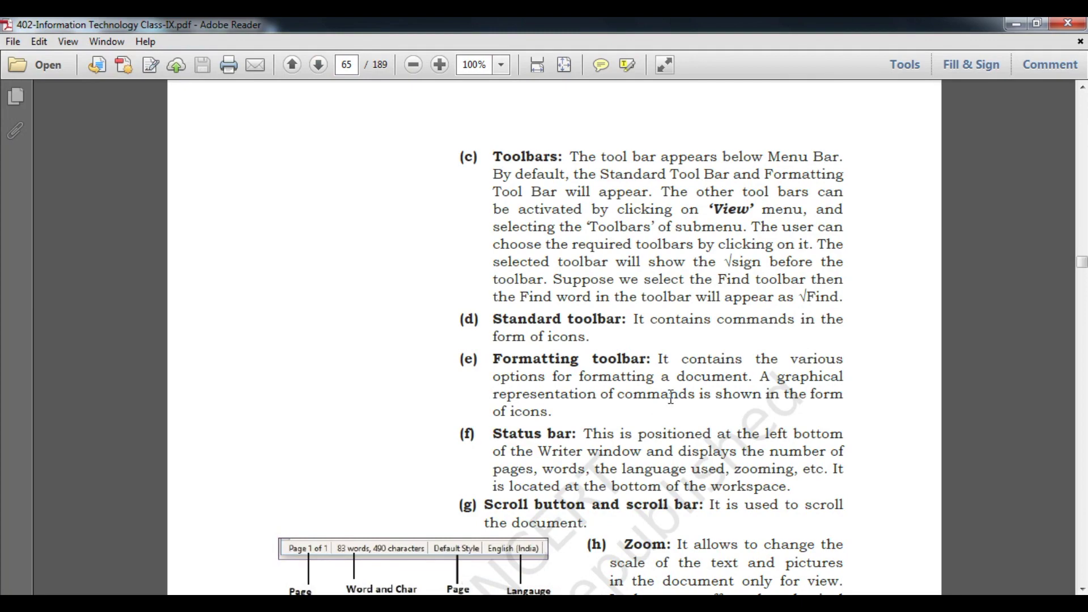
scroll(670, 397, down, 3)
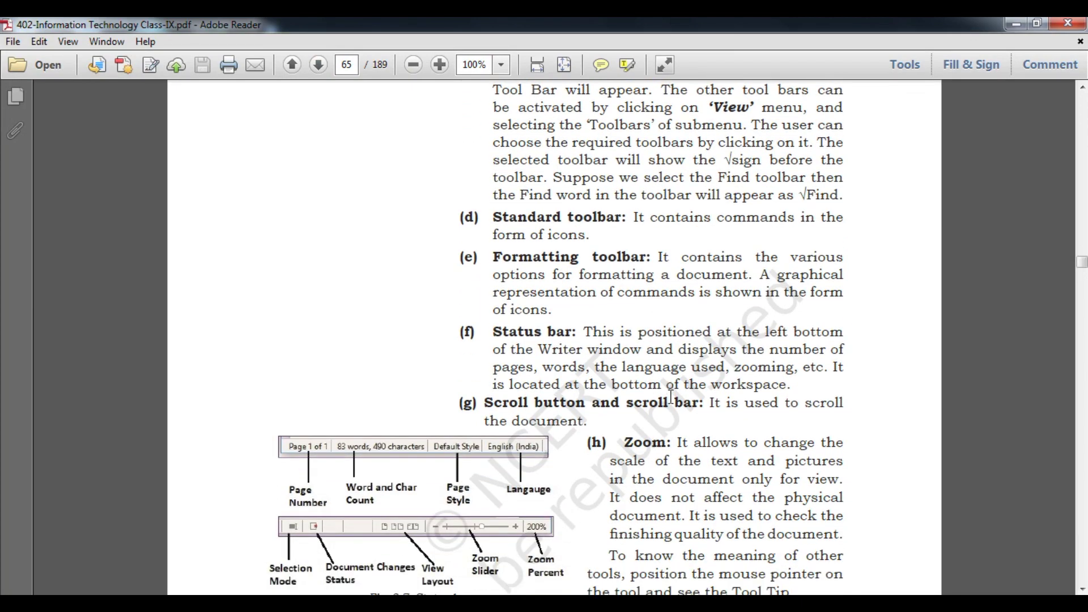
scroll(670, 396, up, 3)
scroll(671, 397, down, 2)
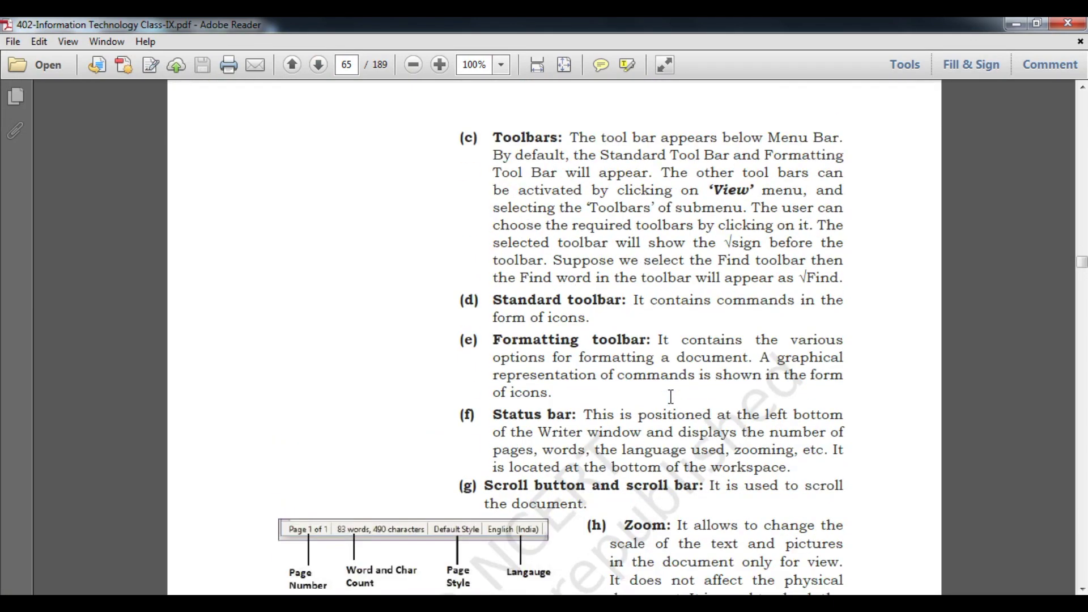
scroll(670, 397, down, 3)
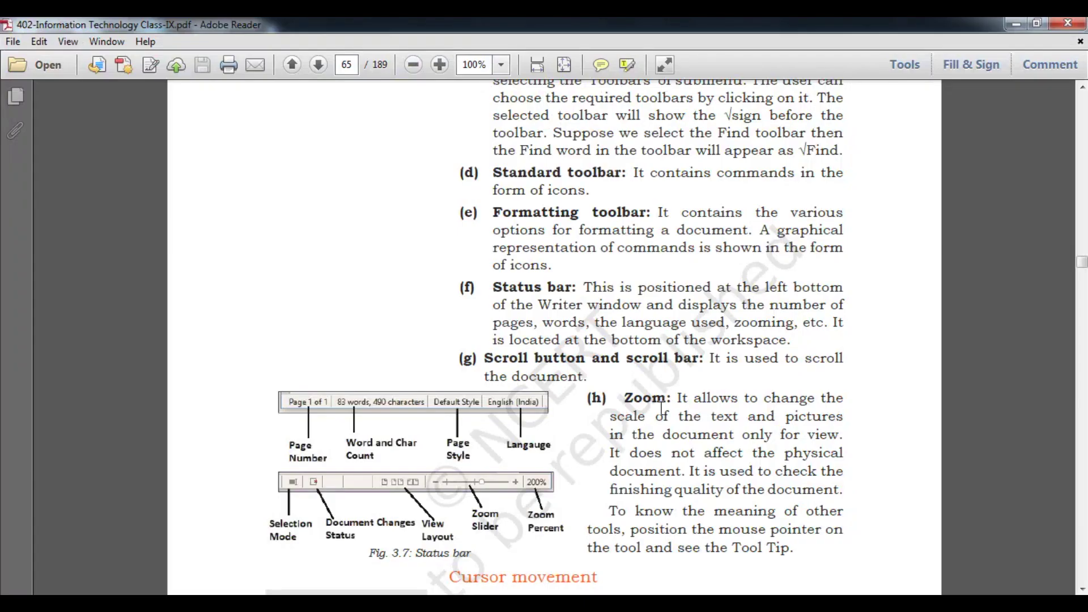
scroll(661, 407, down, 2)
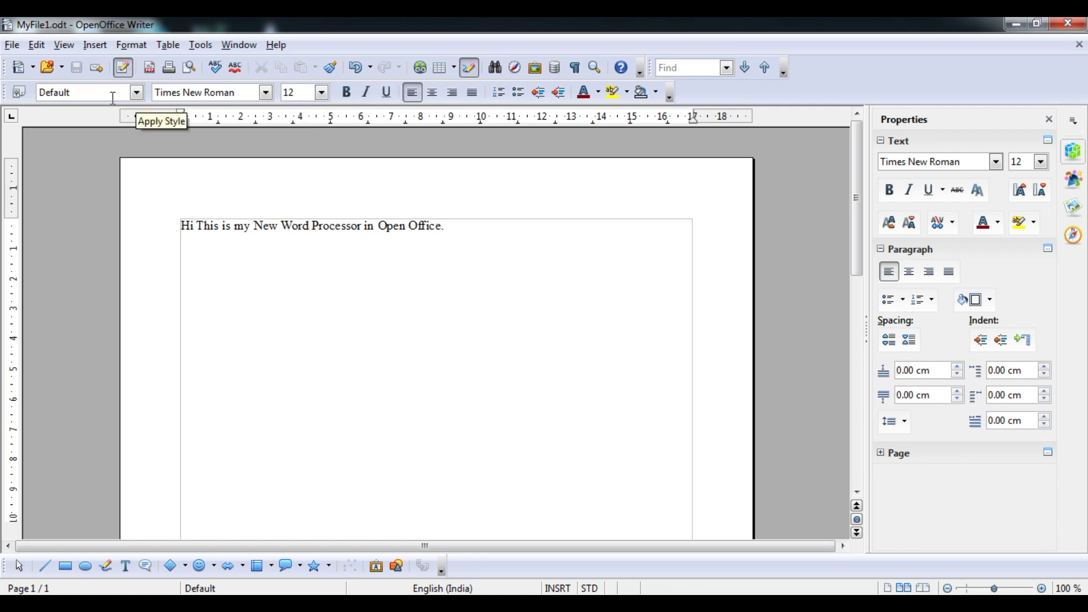
key(alt+Tab)
scroll(629, 366, down, 3)
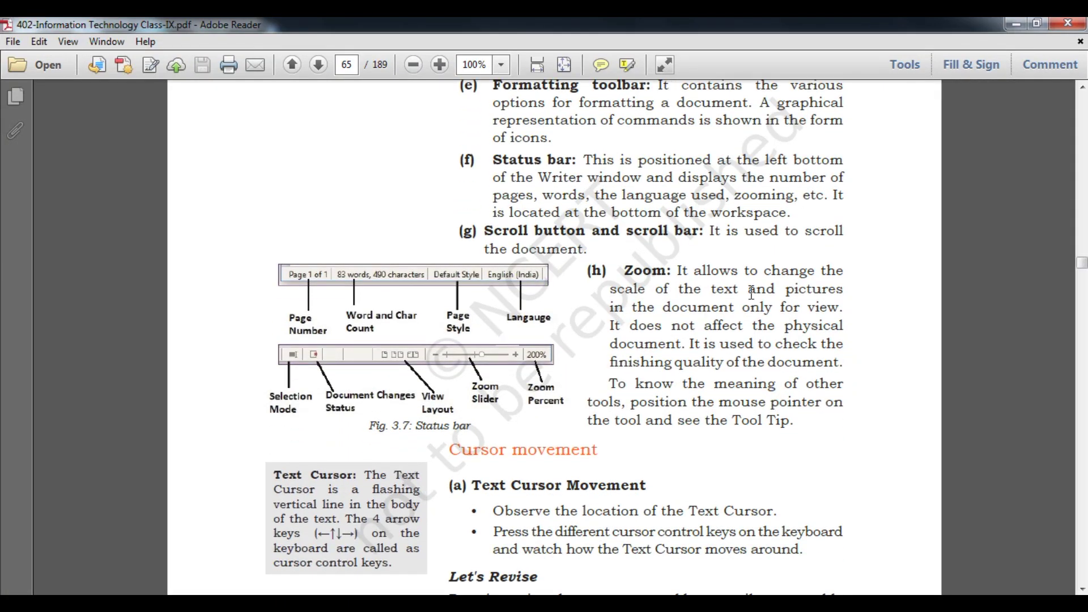
key(alt+Tab)
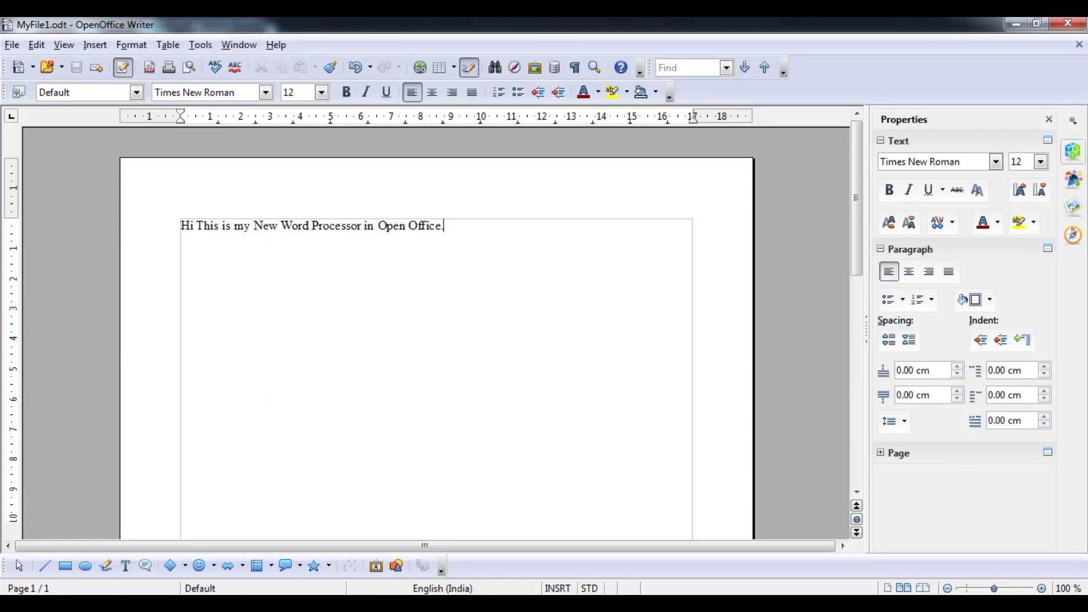
Read the textbook's Cursor movement section on the text cursor and the cursor control keys.
key(alt+Tab)
key(alt+Tab)
scroll(655, 406, down, 5)
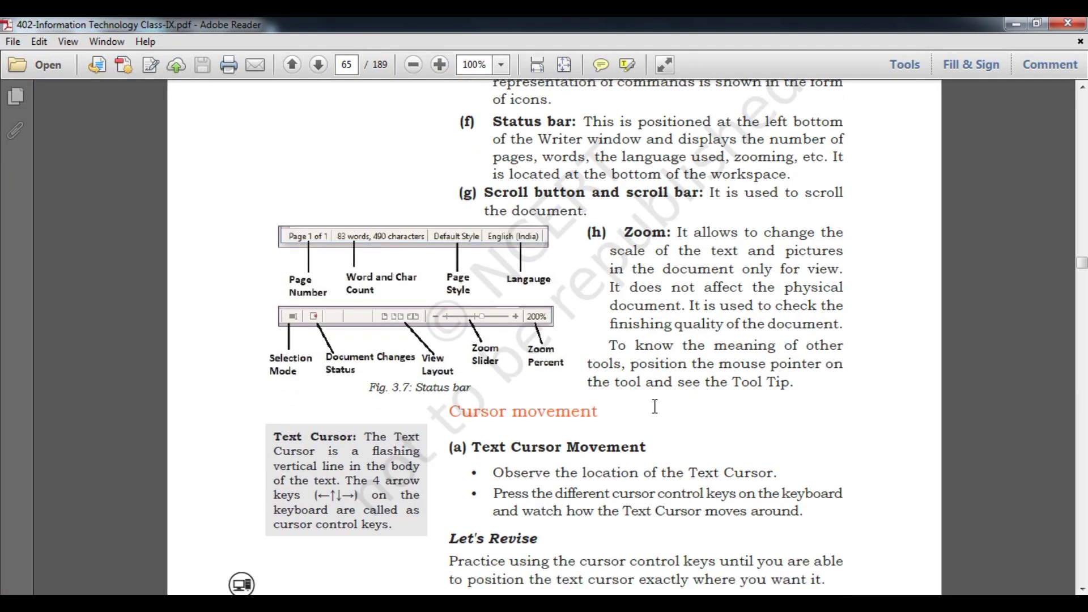
scroll(655, 407, down, 3)
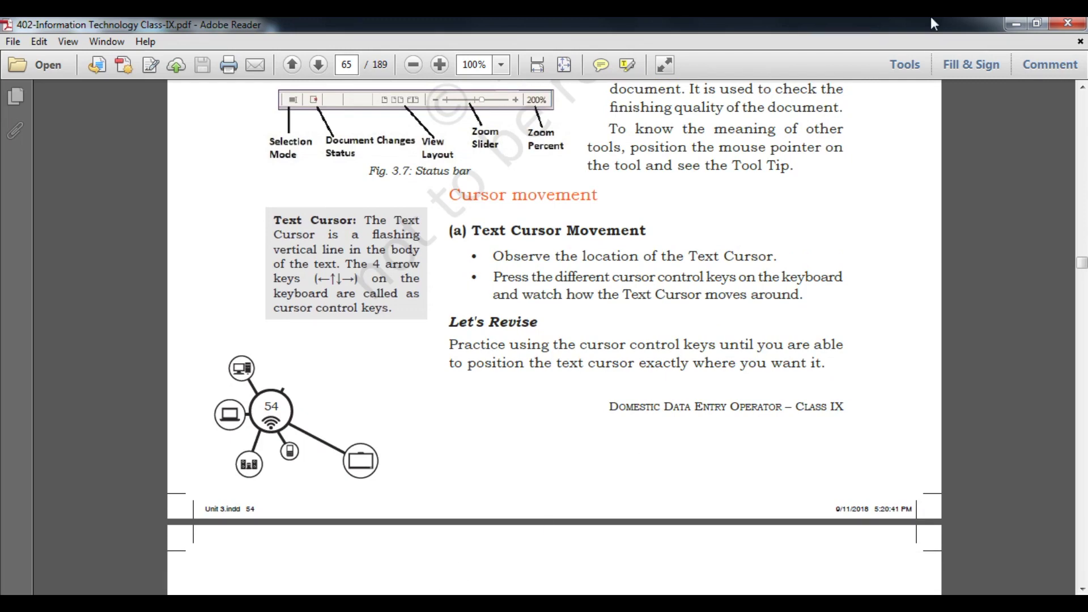
click(1016, 23)
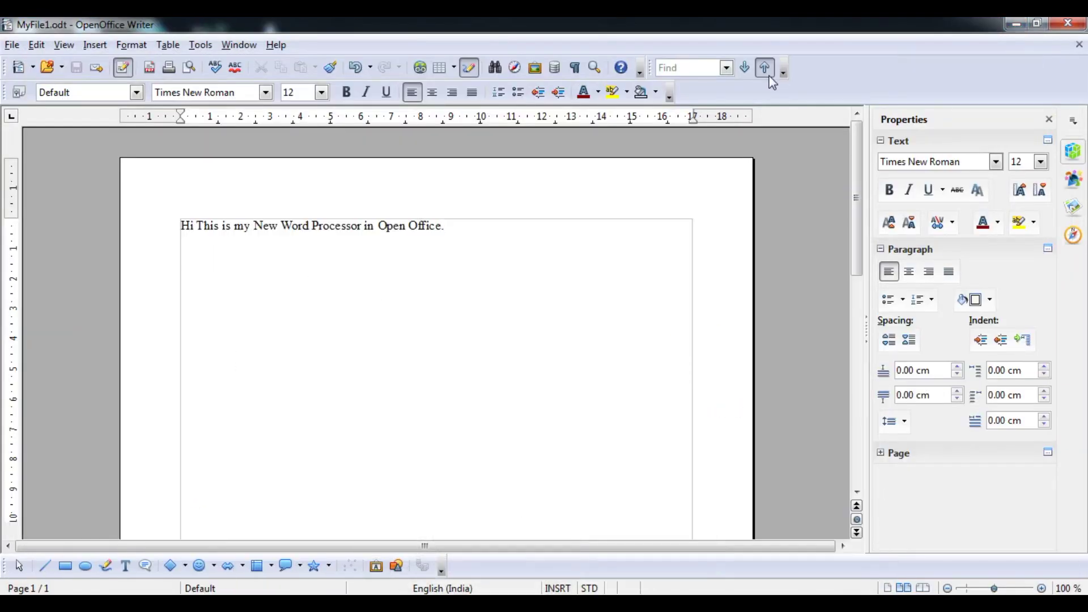
Open the 402-INFO_TECH IX curriculum PDF from the 402 for X and IX folder, and find Unit 3: Digital Documentation.
mouse_move(191, 604)
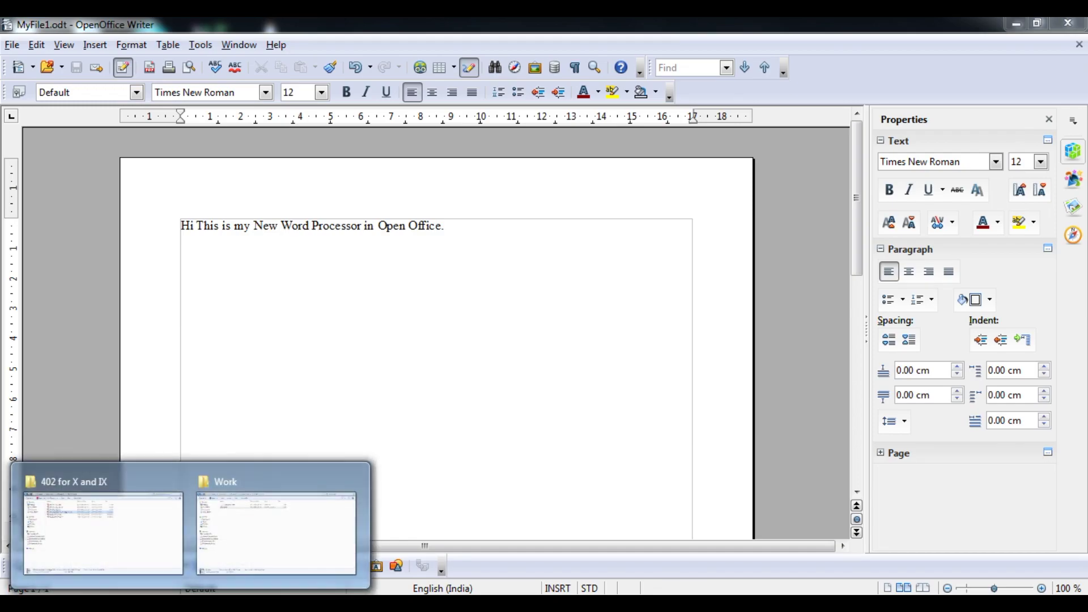
click(110, 552)
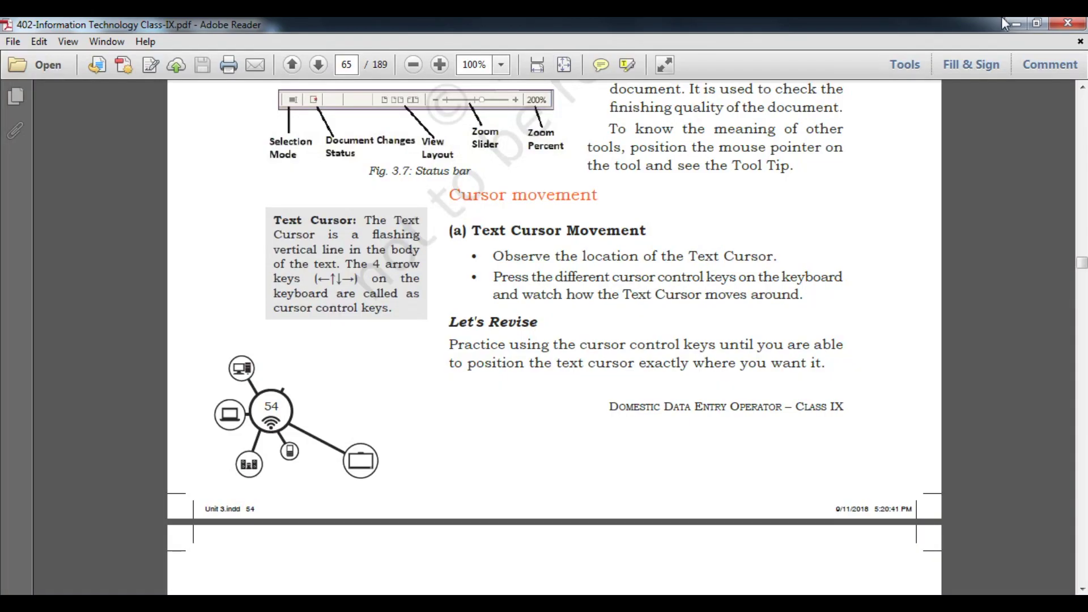
click(1018, 24)
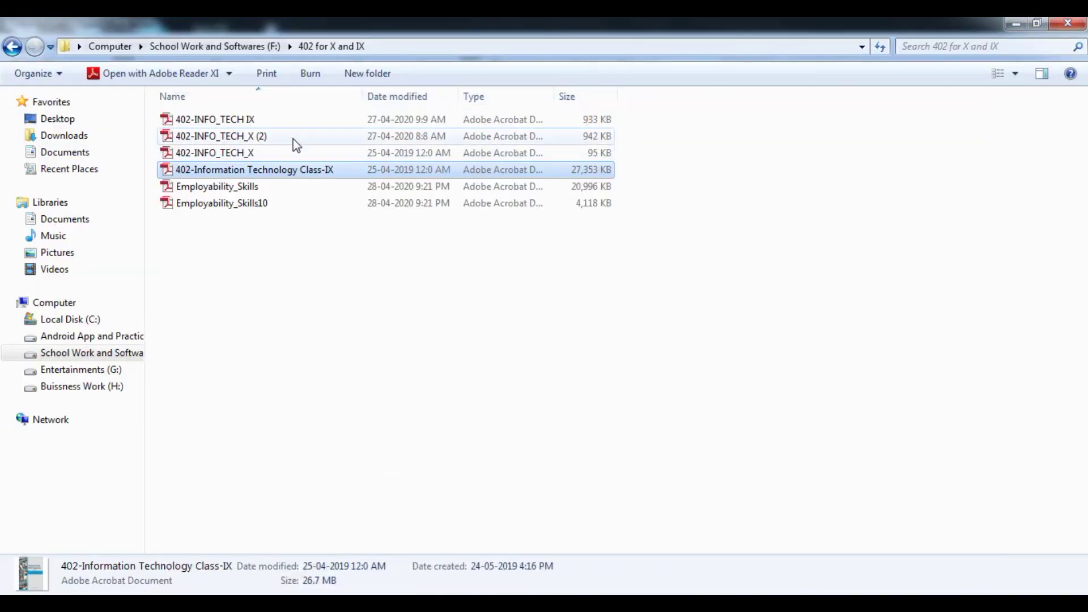
double_click(295, 120)
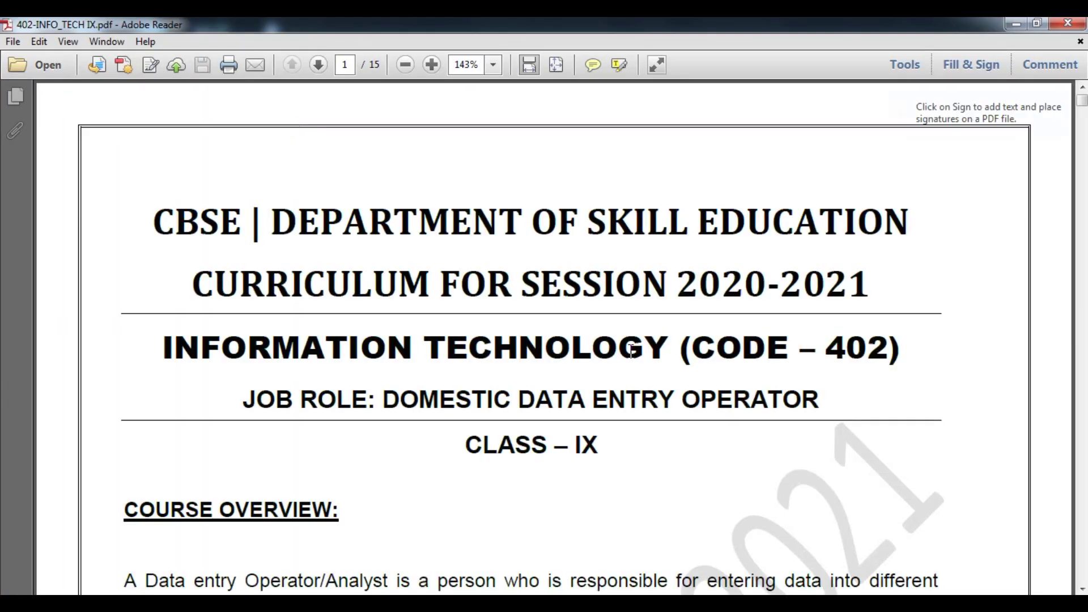
scroll(803, 262, down, 20)
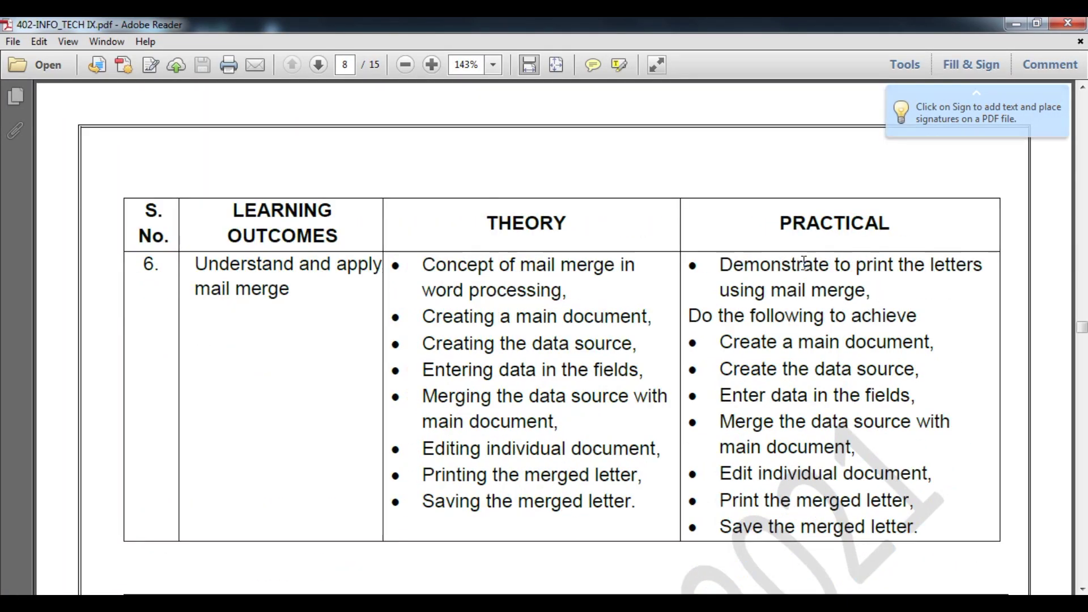
scroll(803, 262, up, 12)
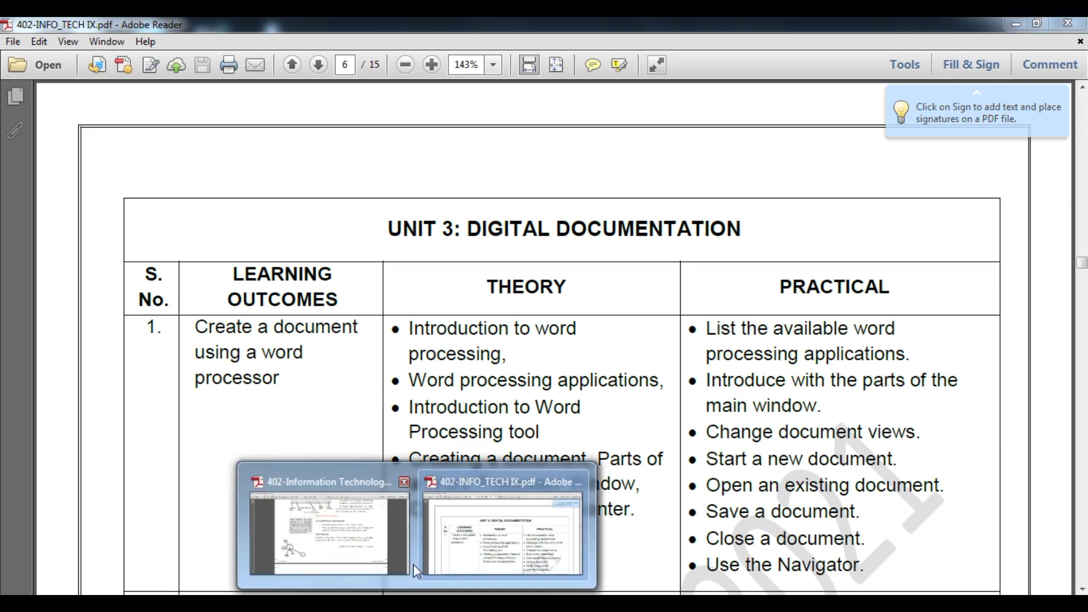
Add a second line reading "This is my Second Line of Document" to MyFile1 in Writer.
click(371, 547)
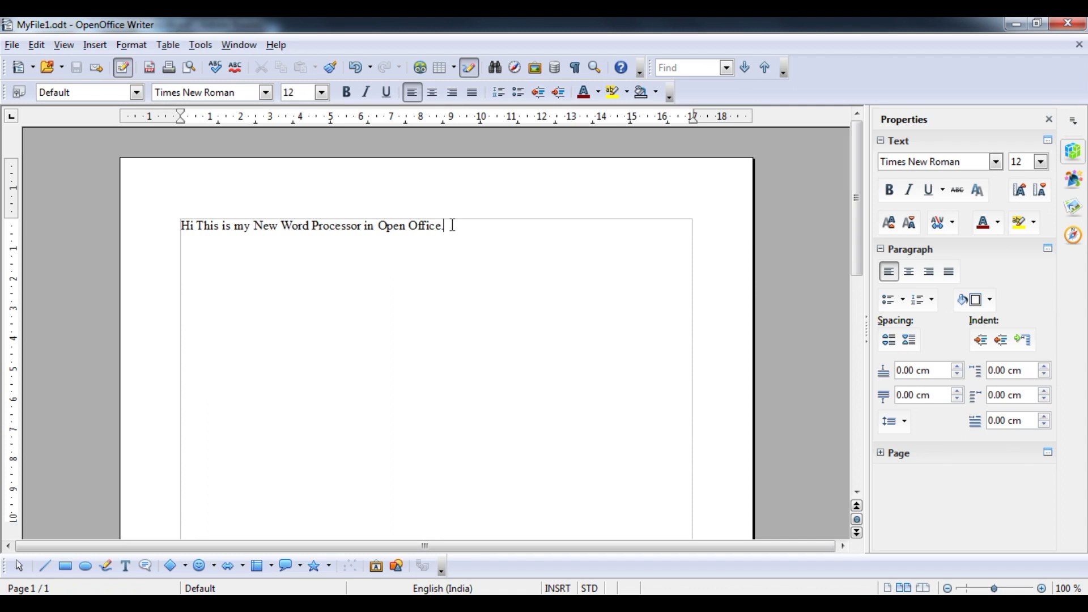
key(Return)
text(This is)
text( my )
text(econ)
key(BackSpace)
key(BackSpace)
key(BackSpace)
key(BackSpace)
text(Se)
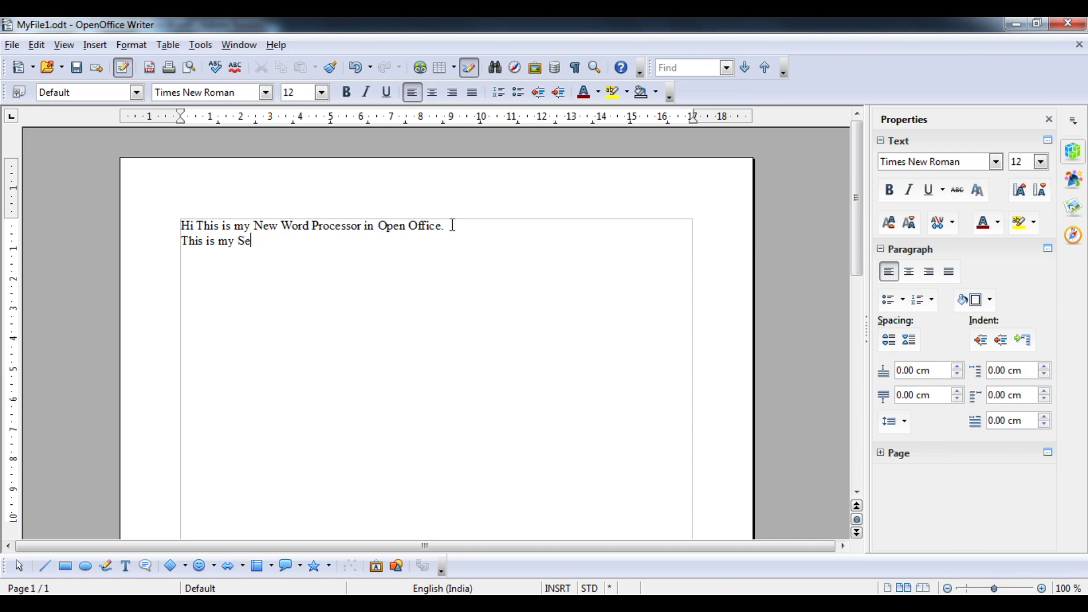
text(cond Line of Document)
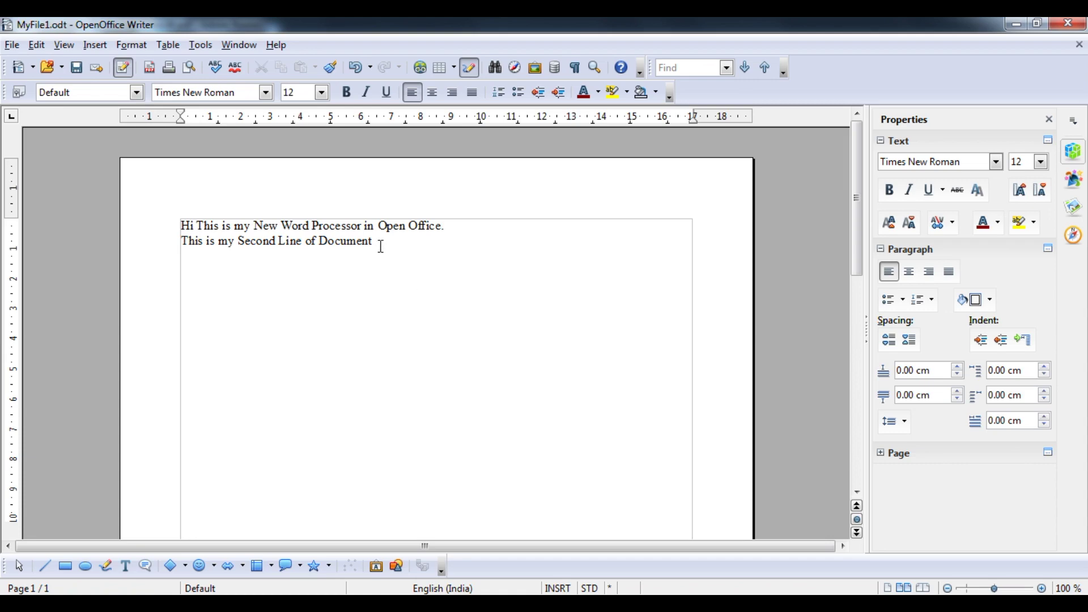
Read the textbook's Text Cursor Movement instructions and its page on the Home, End, Ctrl+Home and Ctrl+End keys.
click(449, 604)
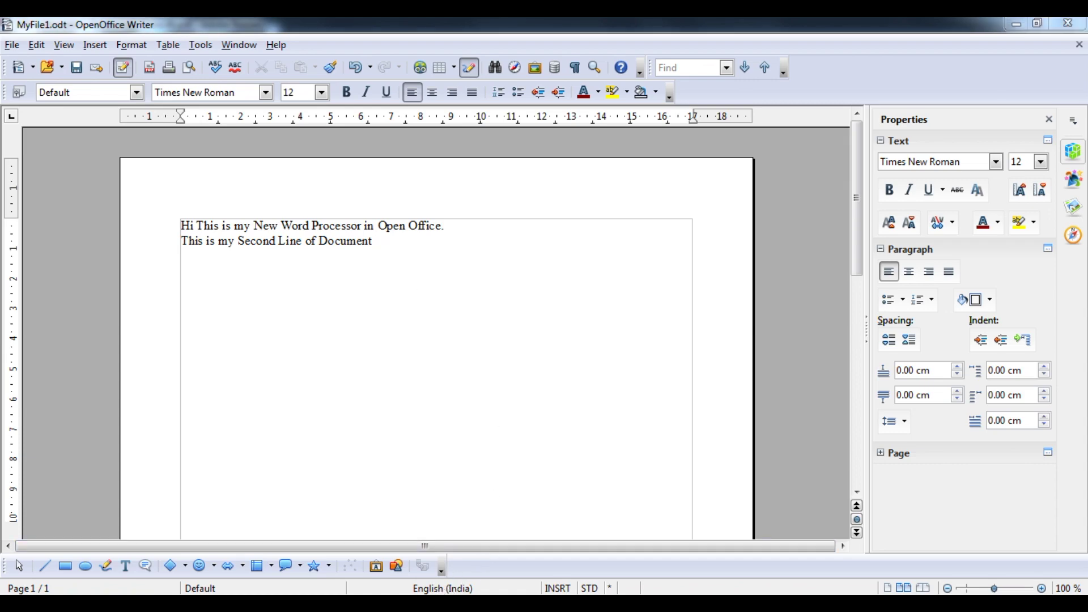
click(379, 553)
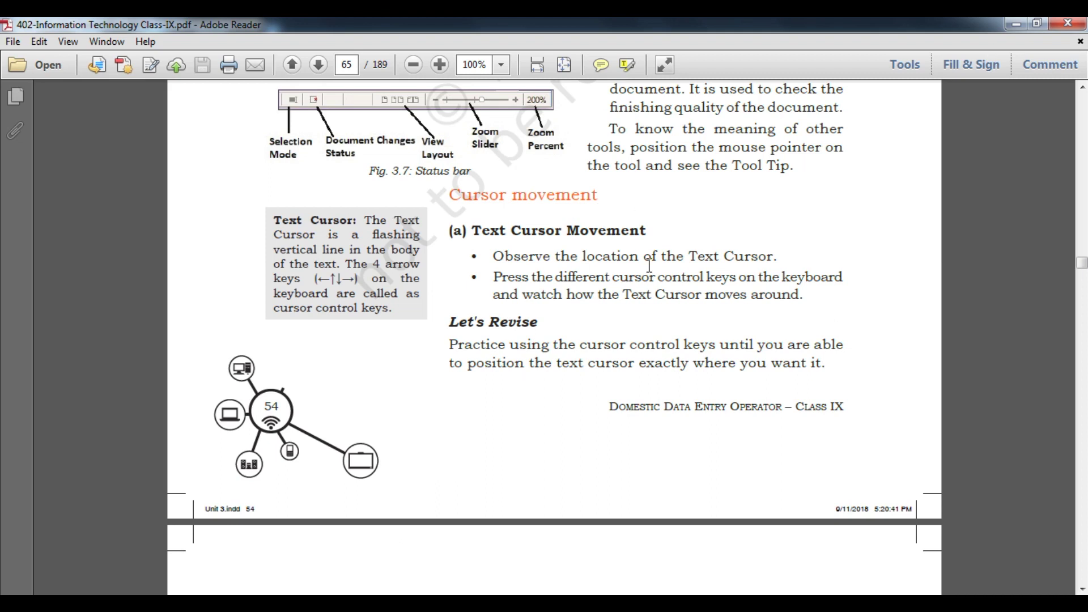
key(alt+Tab)
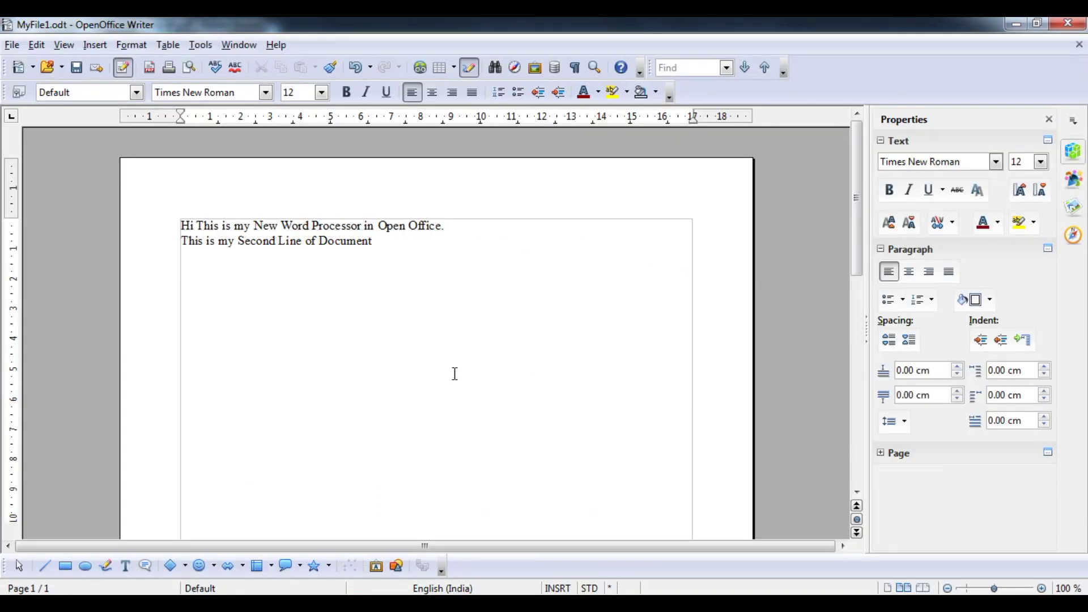
text(A)
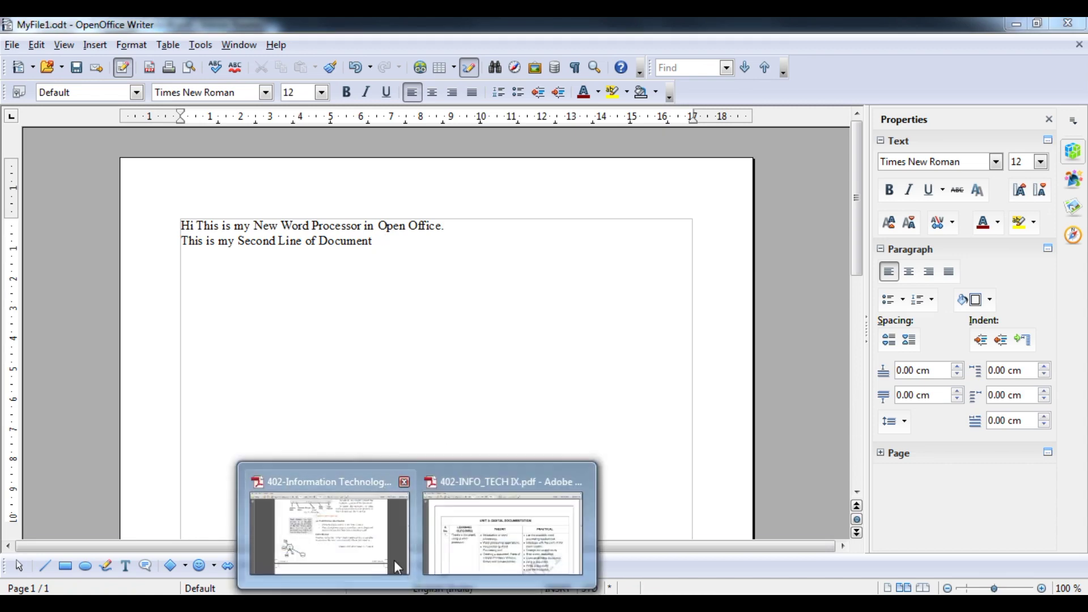
click(396, 566)
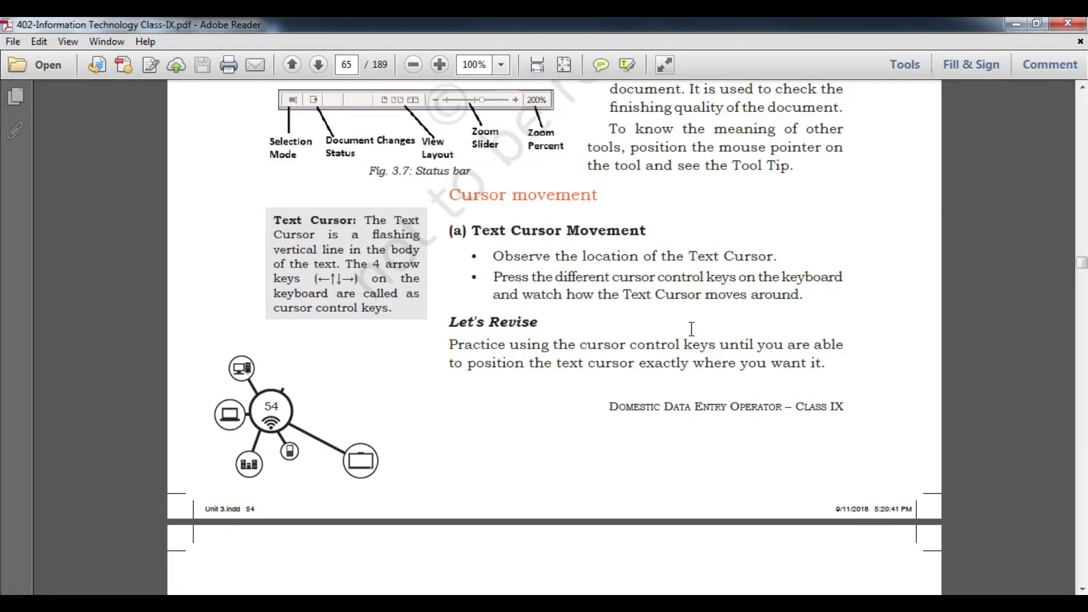
scroll(692, 331, down, 7)
scroll(692, 331, down, 4)
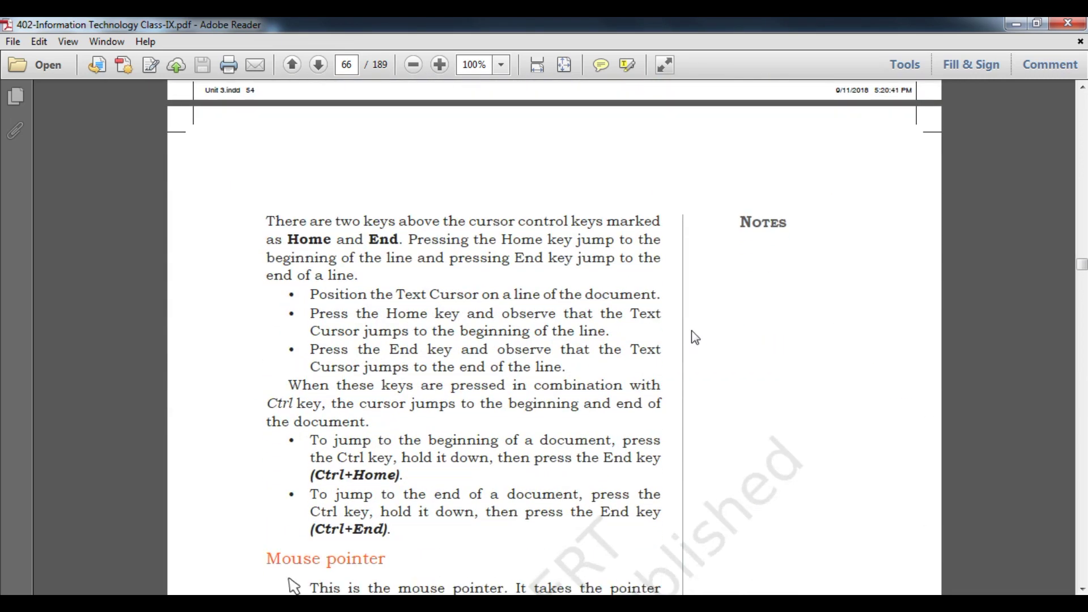
scroll(692, 330, down, 1)
scroll(691, 330, up, 3)
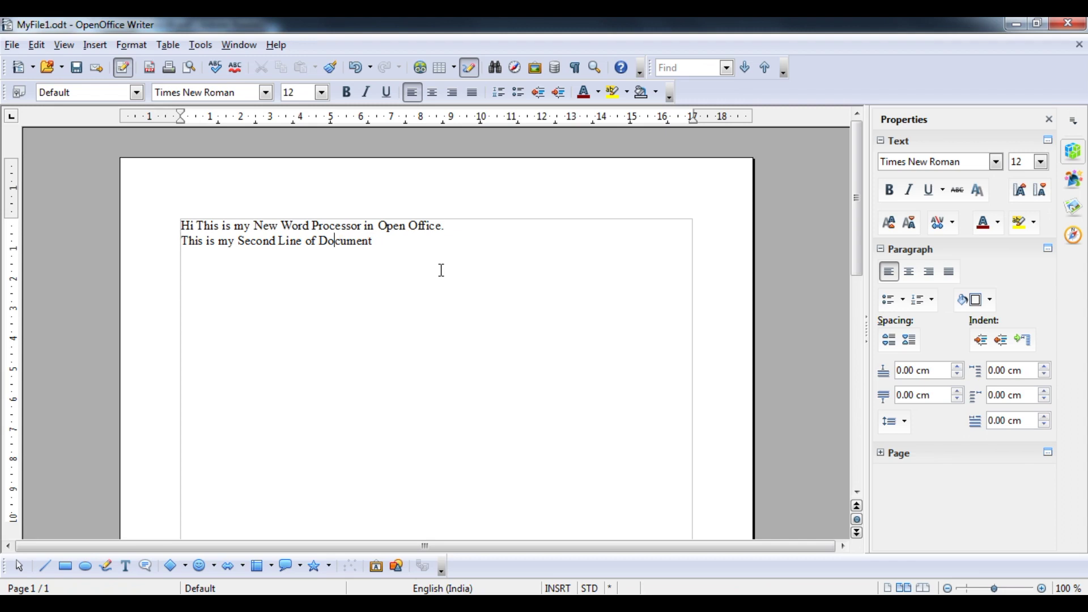
Practise moving the text cursor backwards character by character through the second line of MyFile1 in Writer.
key(Left)
key(Left)
key(Left)
key(Left)
key(Left)
key(Left)
key(Left)
Read the textbook's Mouse pointer section, and place the text cursor at the end of the second line in Writer.
click(418, 603)
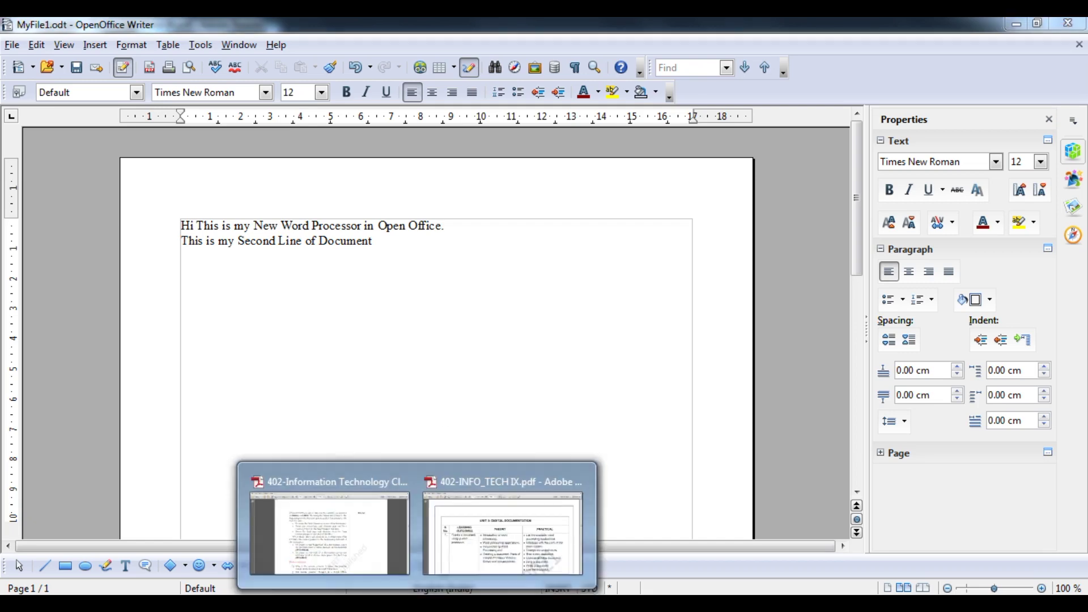
click(372, 558)
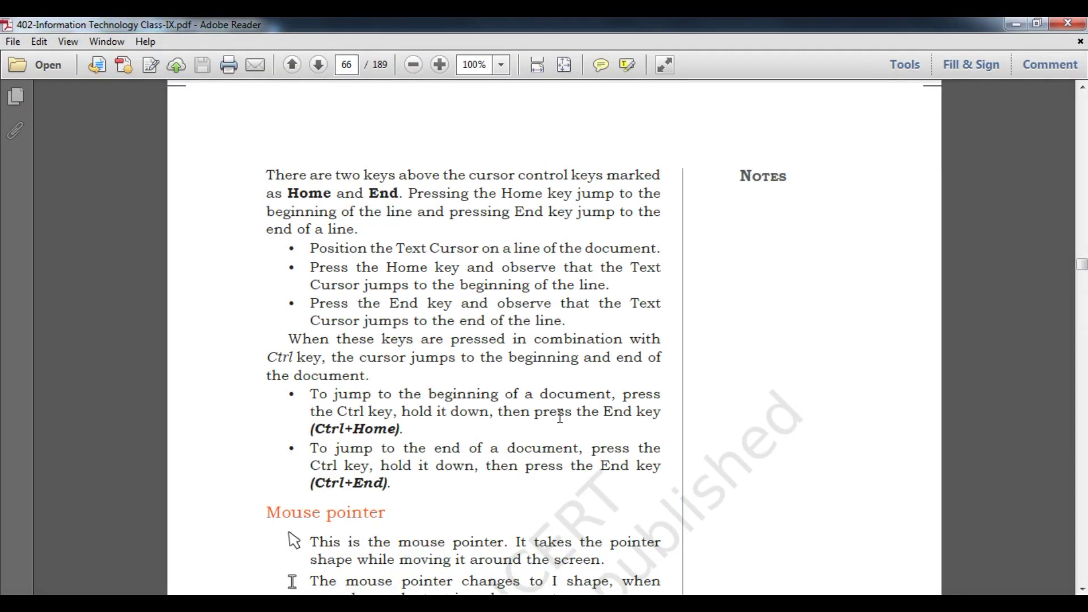
scroll(560, 417, down, 10)
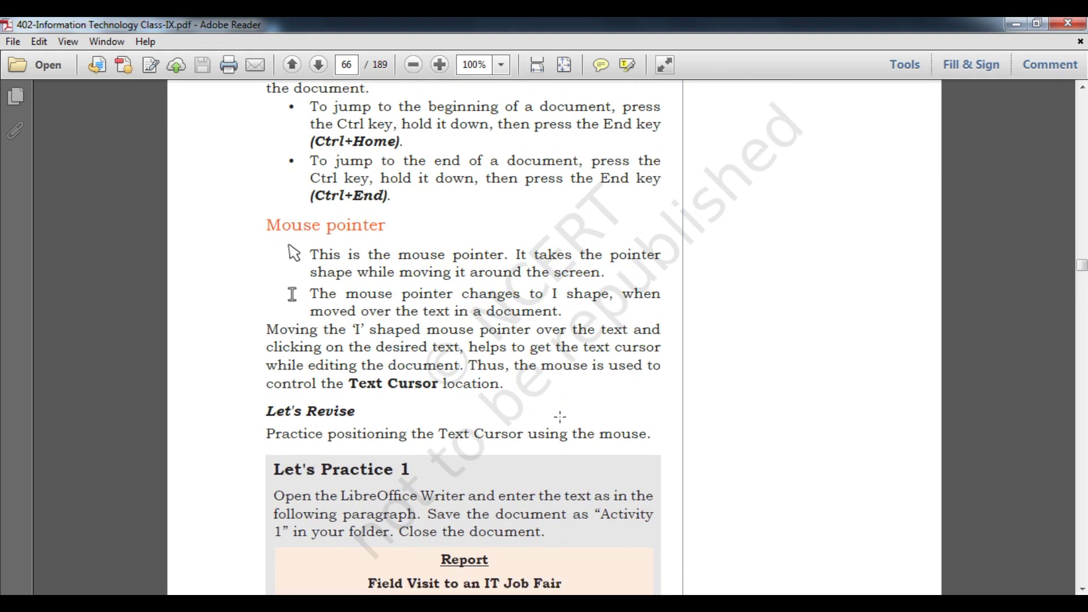
scroll(560, 418, down, 1)
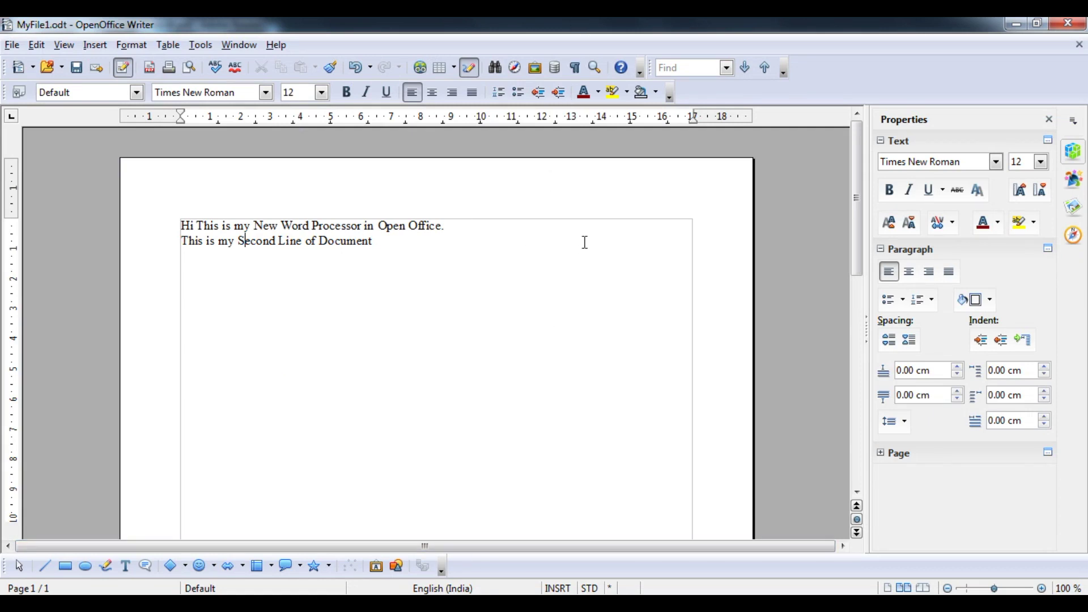
click(392, 246)
Read the textbook's Let's Practice 1 exercise with its IT Job Fair report, and glance at the Editing the document section.
click(347, 546)
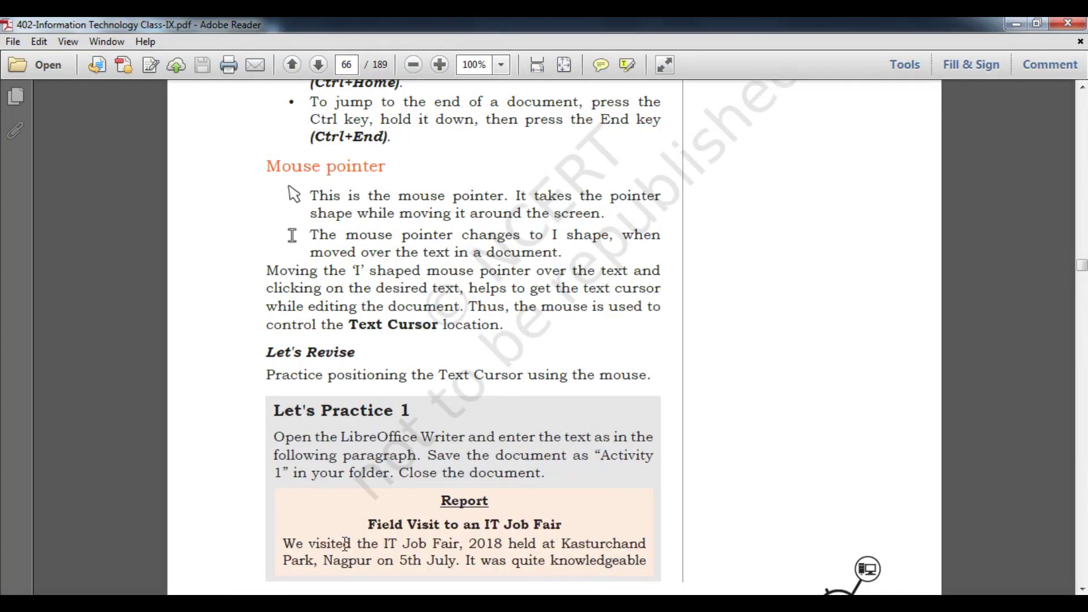
scroll(566, 360, down, 5)
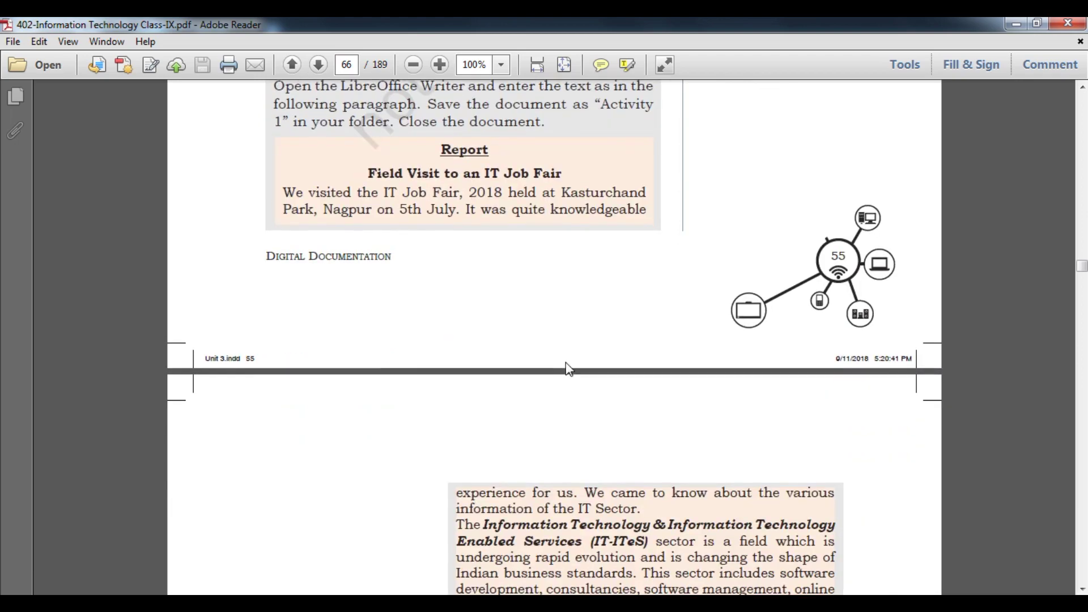
scroll(565, 362, down, 1)
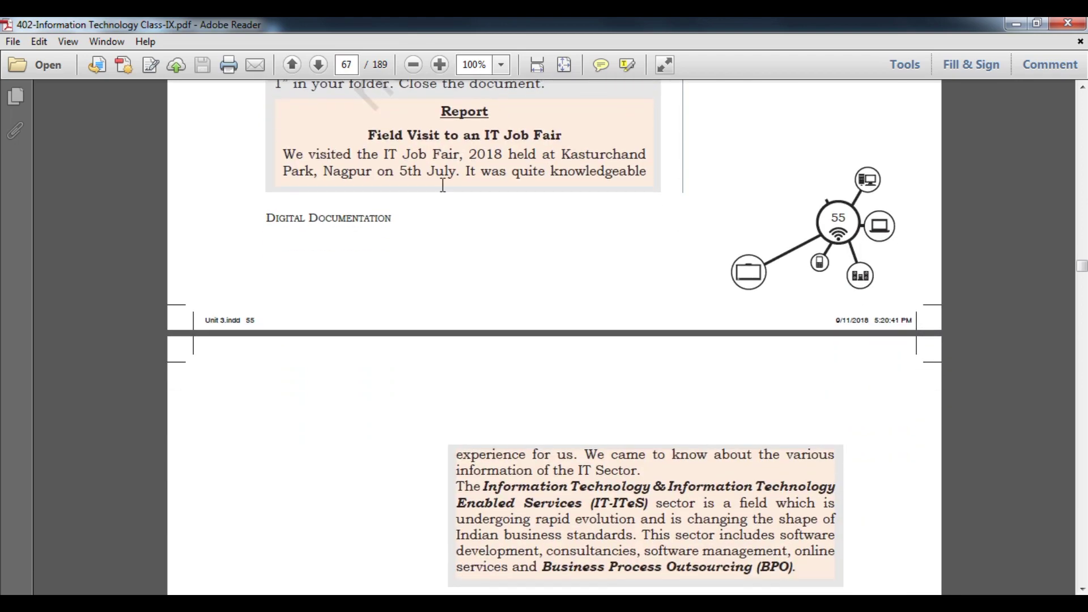
scroll(636, 298, down, 1)
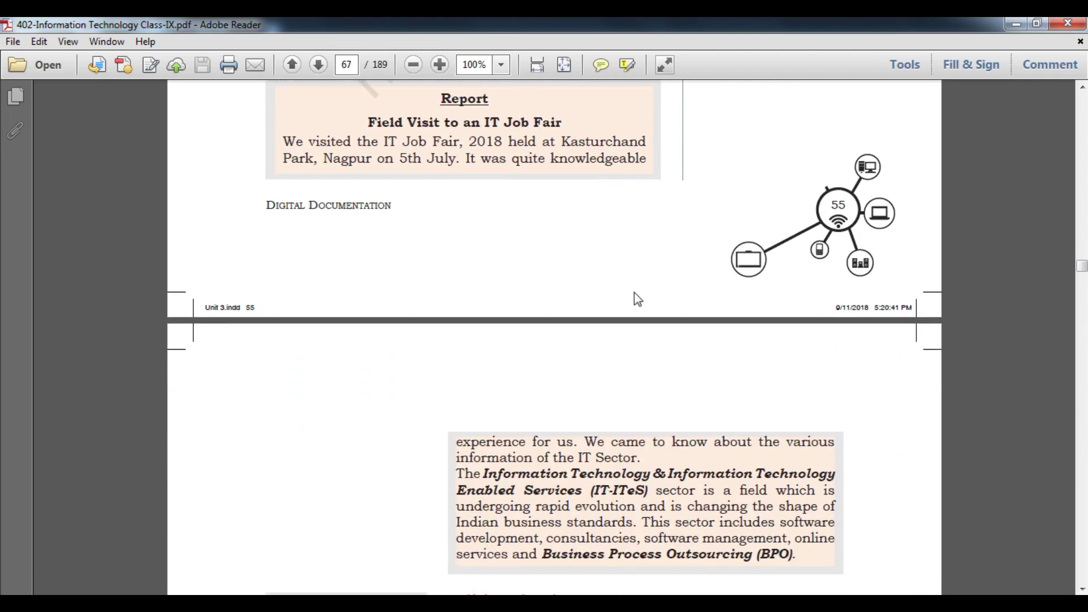
scroll(635, 293, down, 5)
scroll(635, 293, down, 1)
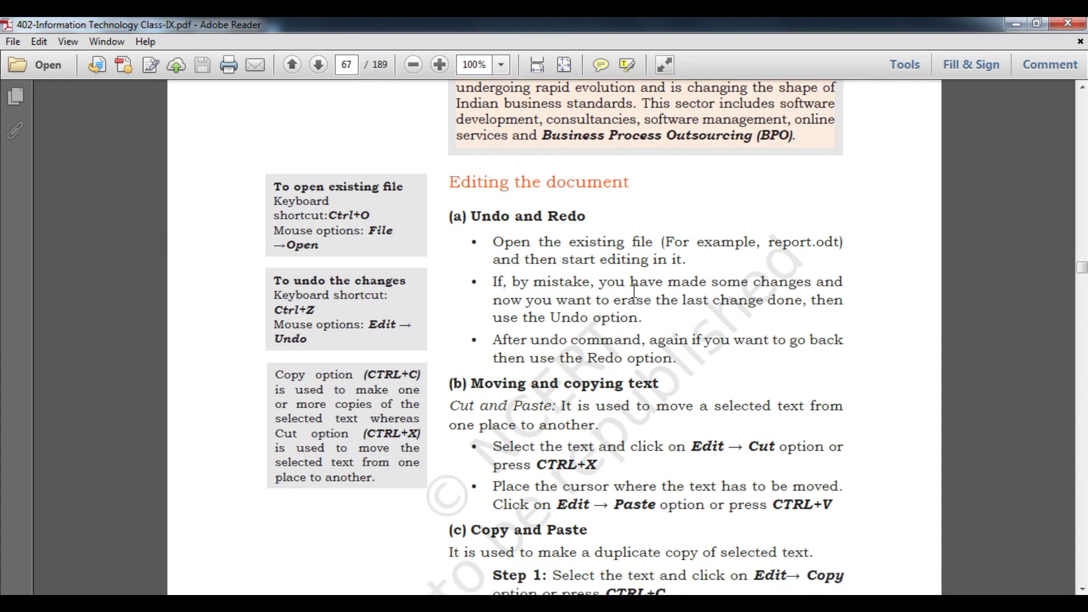
scroll(634, 291, up, 7)
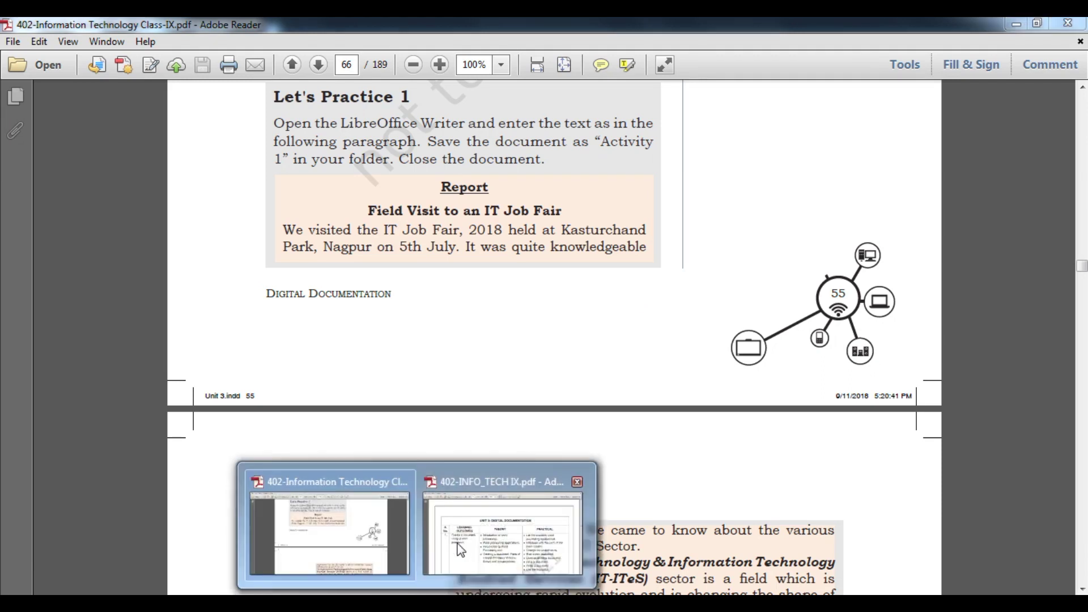
Review the theory and practical topics of Unit 3's first learning outcome in the 402-INFO_TECH IX curriculum.
click(460, 550)
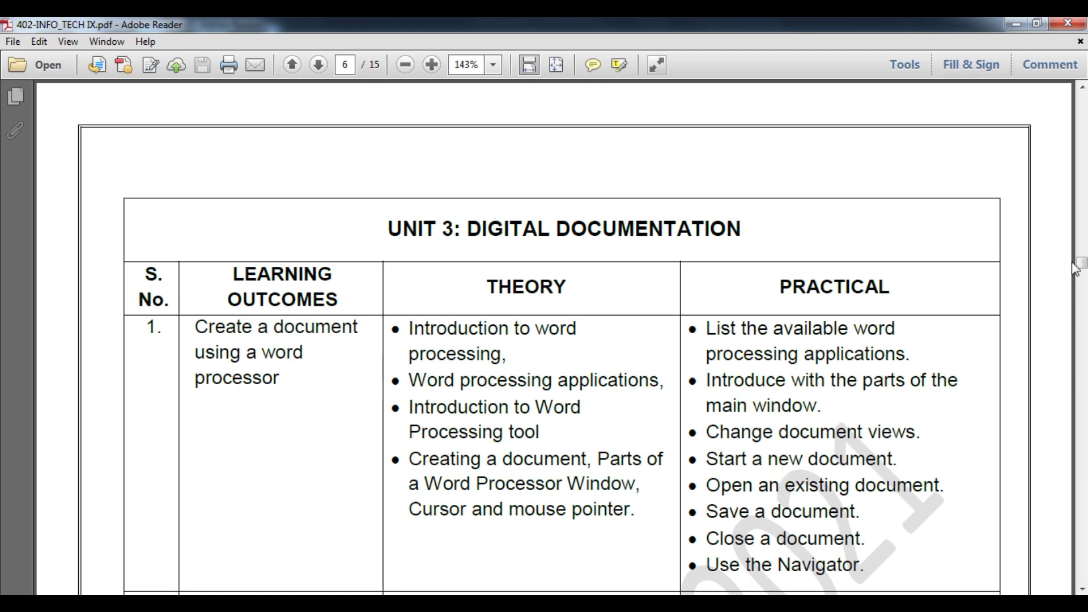
scroll(884, 414, down, 2)
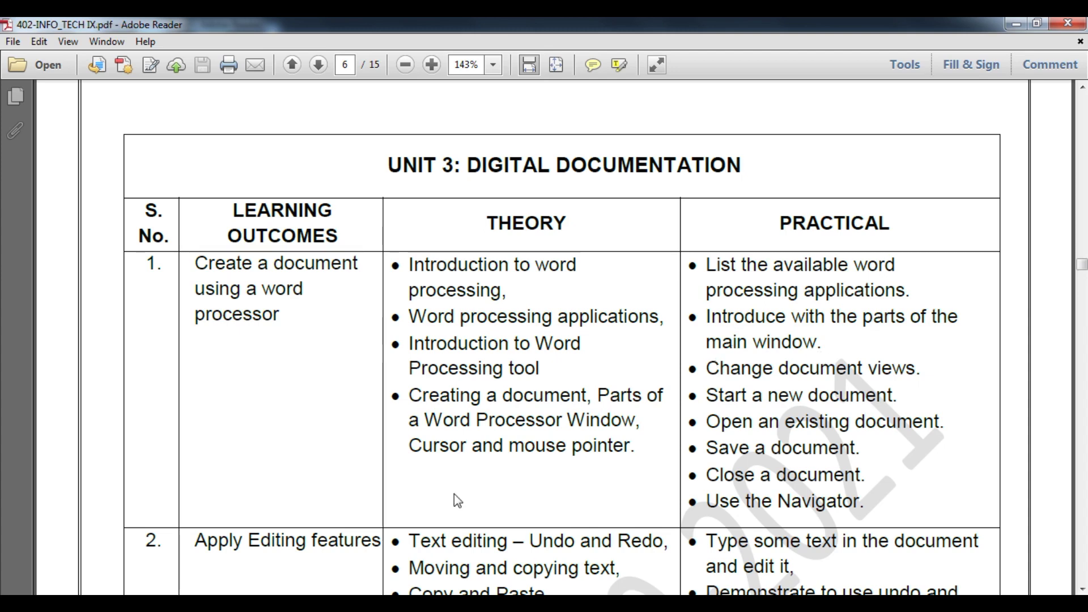
Switch MyFile1 in Writer between Web Layout and Print Layout twice, ending in Print Layout, and return to the curriculum PDF in Adobe Reader.
click(513, 594)
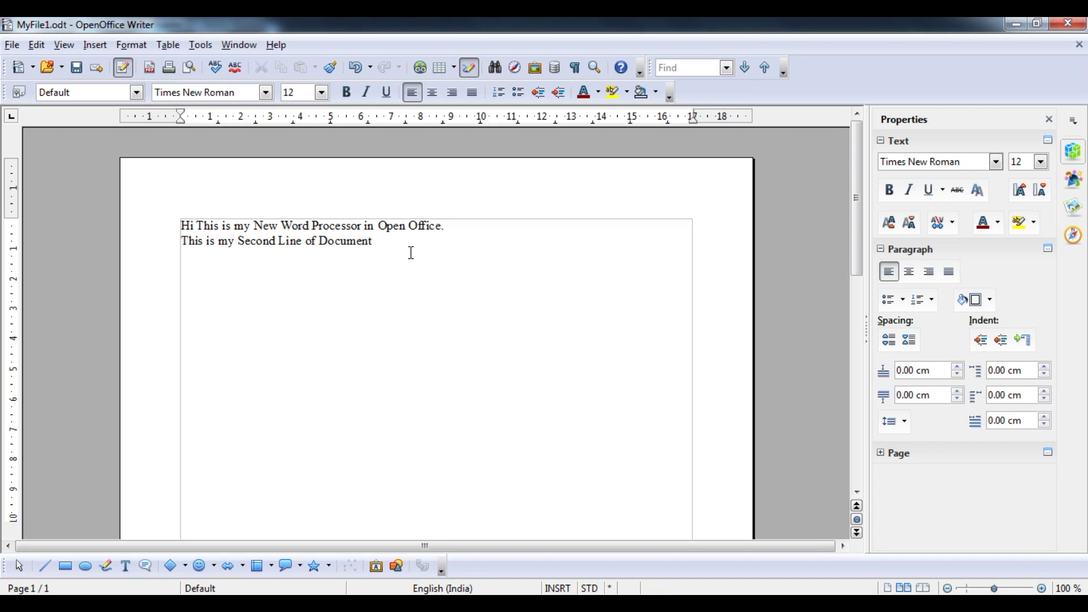
click(62, 45)
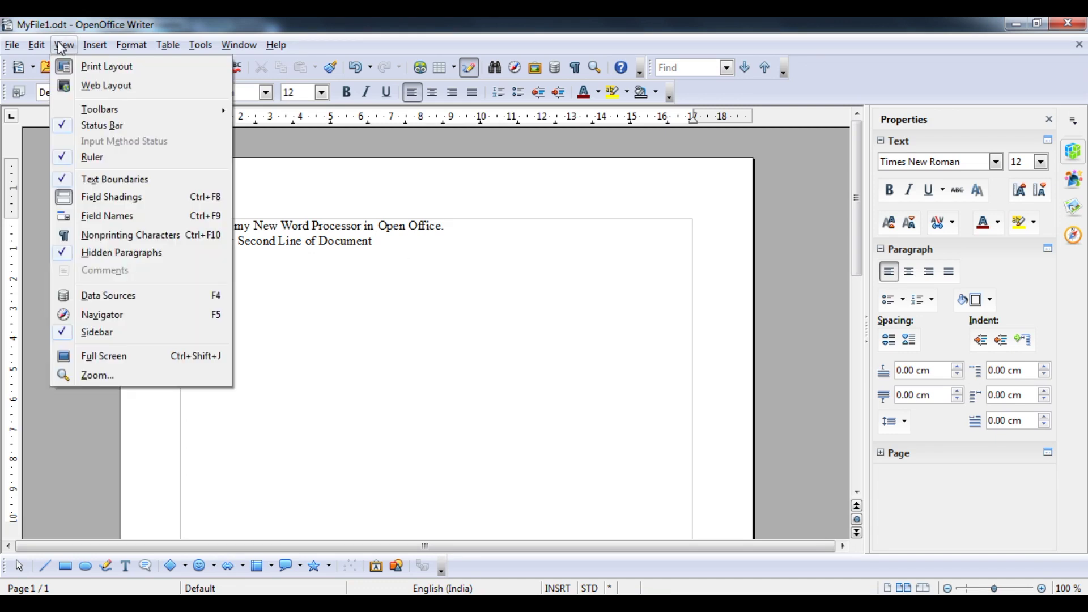
click(66, 85)
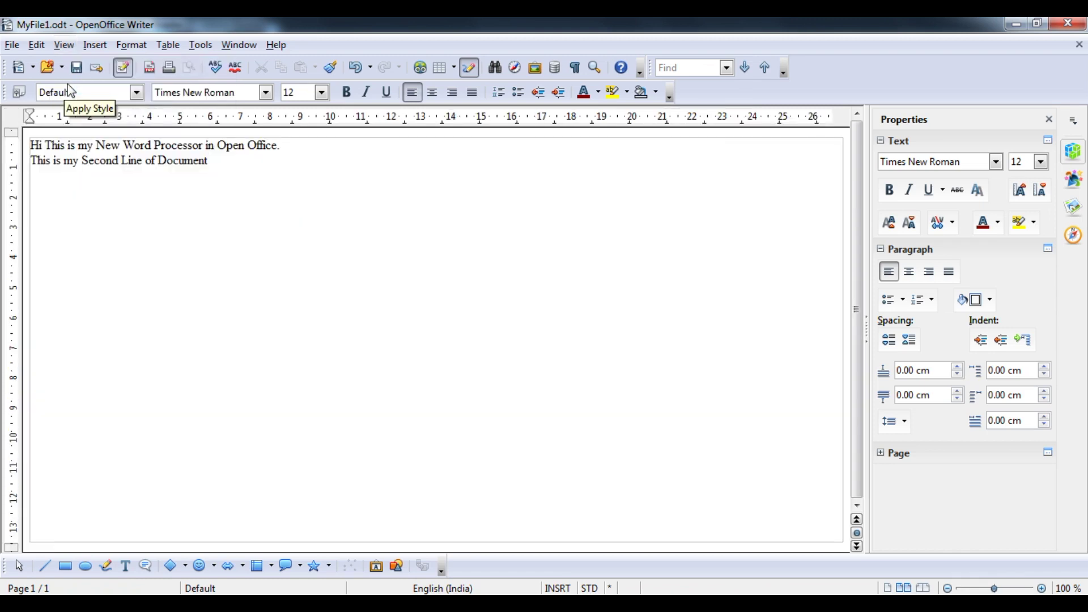
click(64, 48)
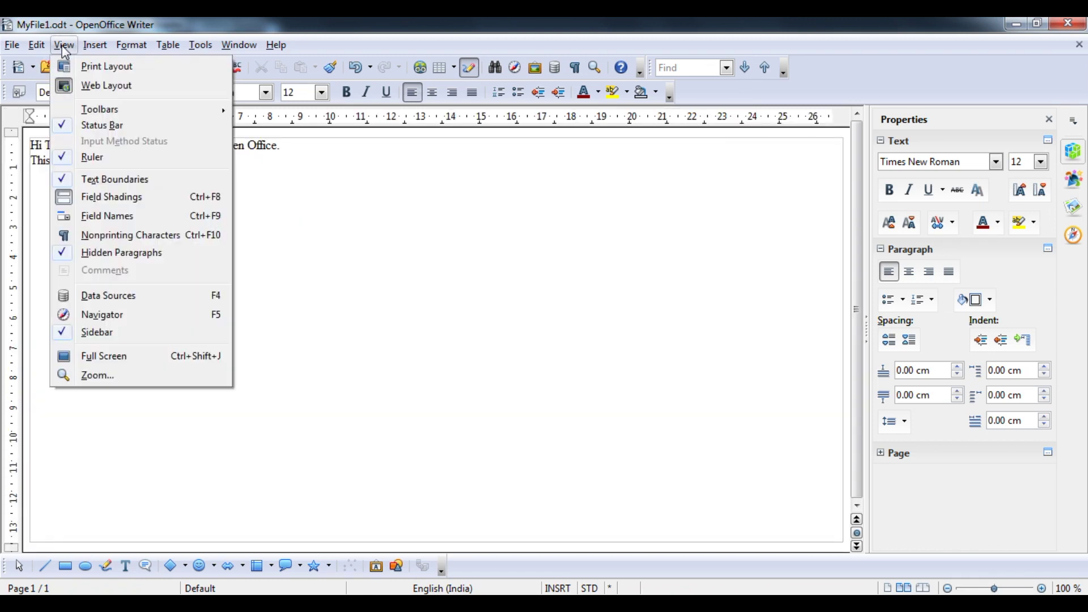
click(93, 69)
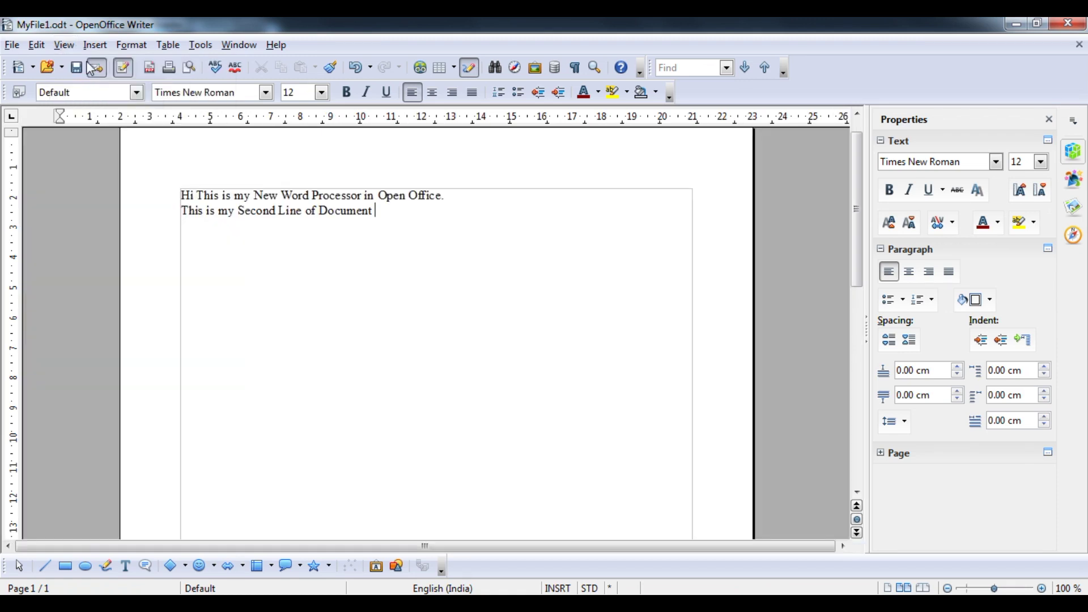
click(70, 49)
click(71, 86)
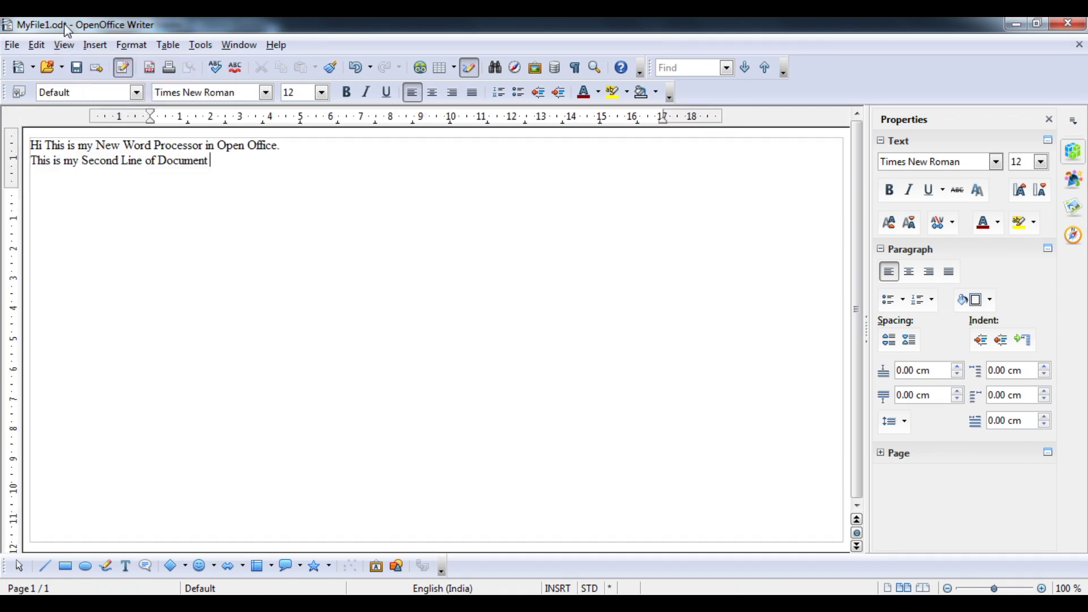
click(65, 47)
click(83, 68)
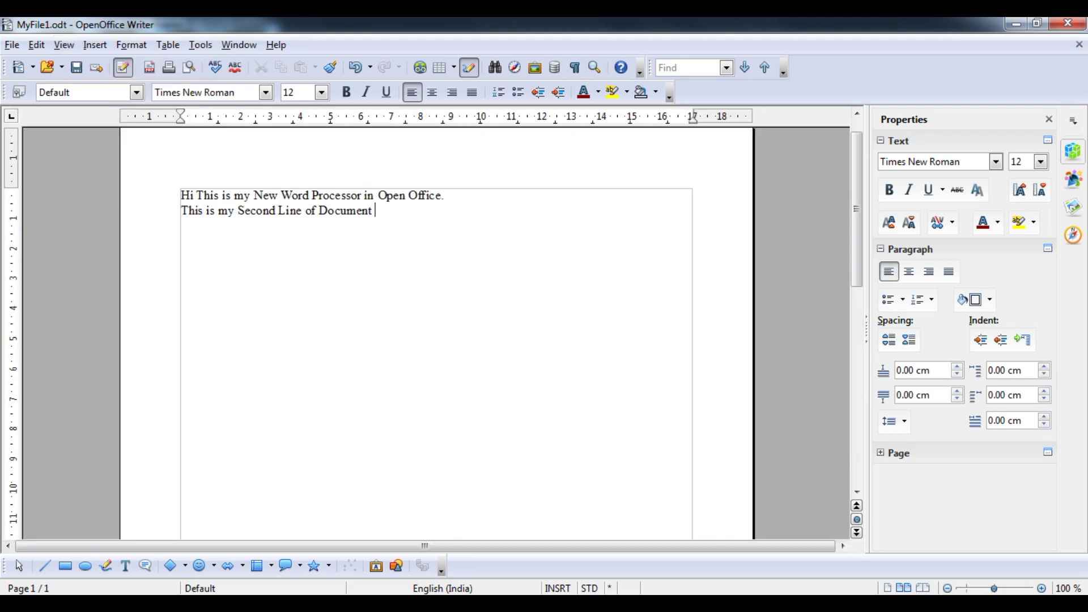
mouse_move(416, 604)
click(488, 541)
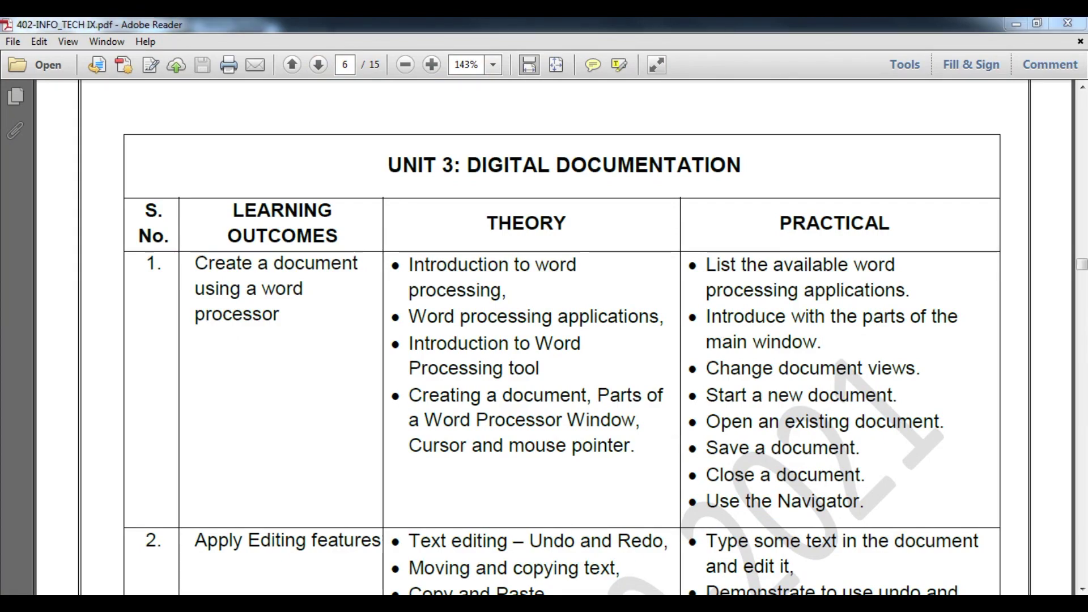
Return to Writer and add a numbered list below the second line with the items List a, List b and List c.
key(alt+Tab)
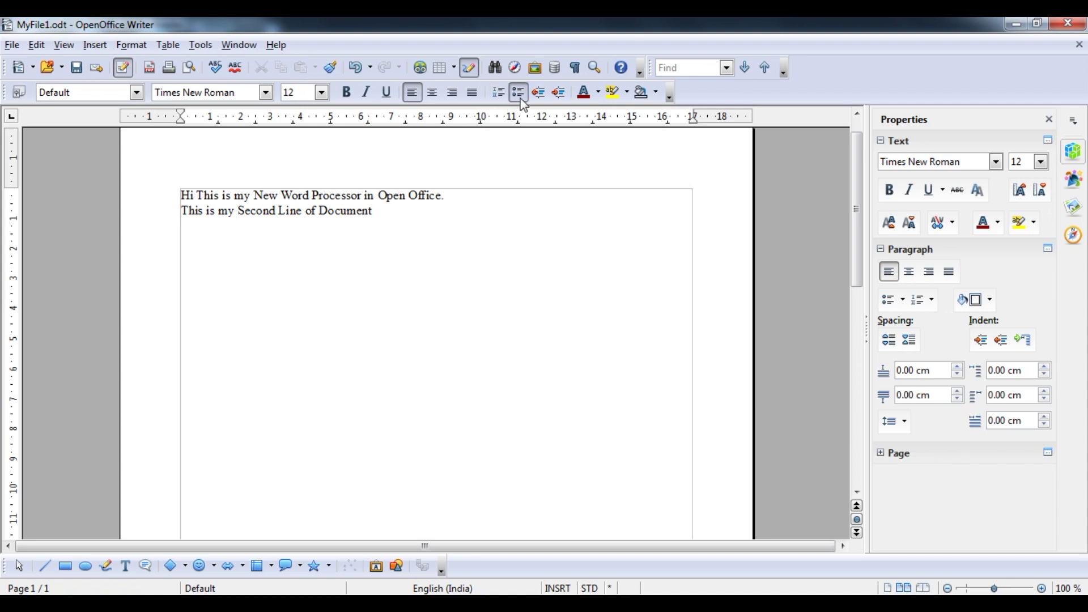
click(500, 94)
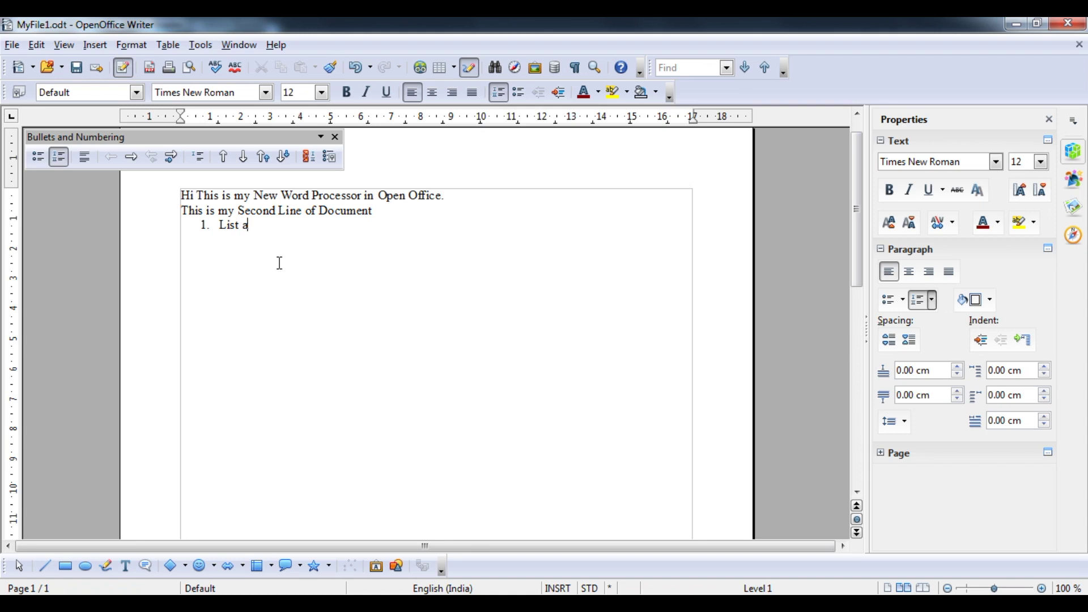
text(ist b)
key(Return)
text(Lis)
click(61, 159)
click(498, 94)
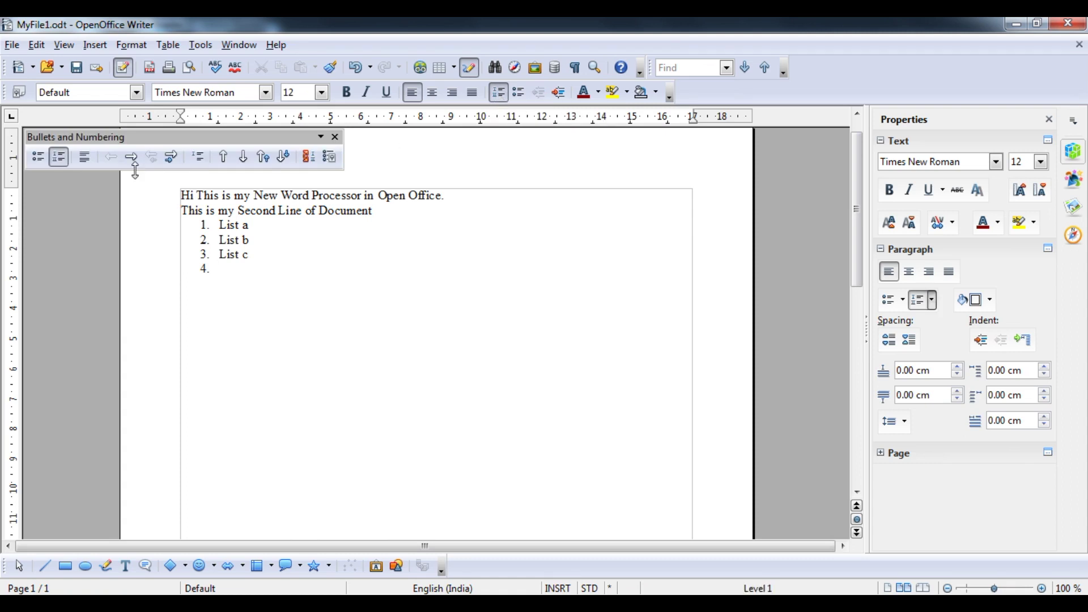
Restart the numbering at the item after List c and add the items k, m and l.
click(319, 163)
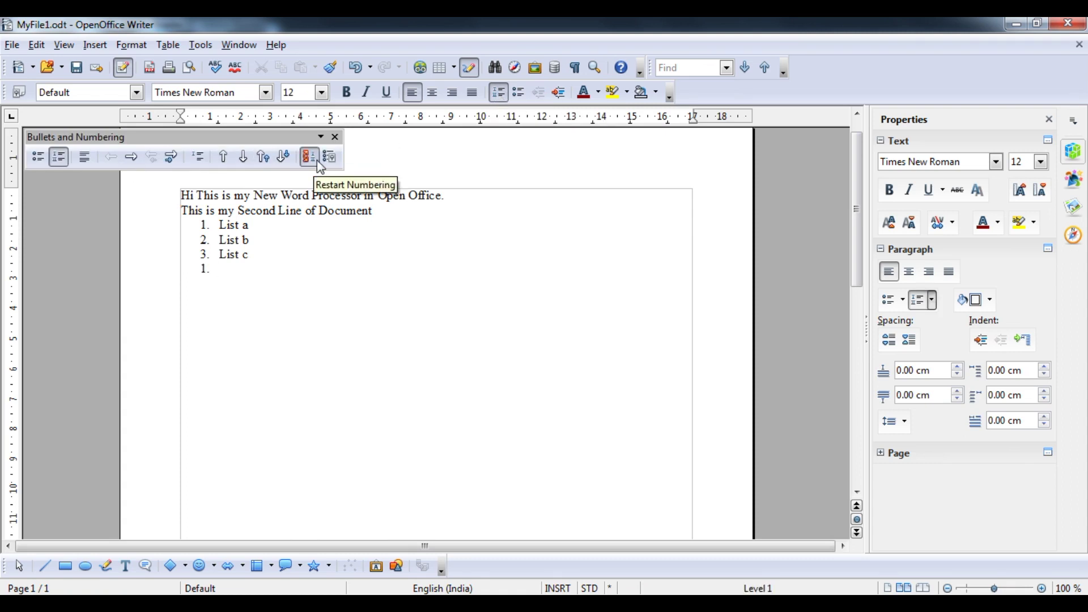
click(319, 163)
click(319, 162)
click(319, 163)
click(319, 163)
text(k)
key(Return)
text(m)
key(Return)
text(l)
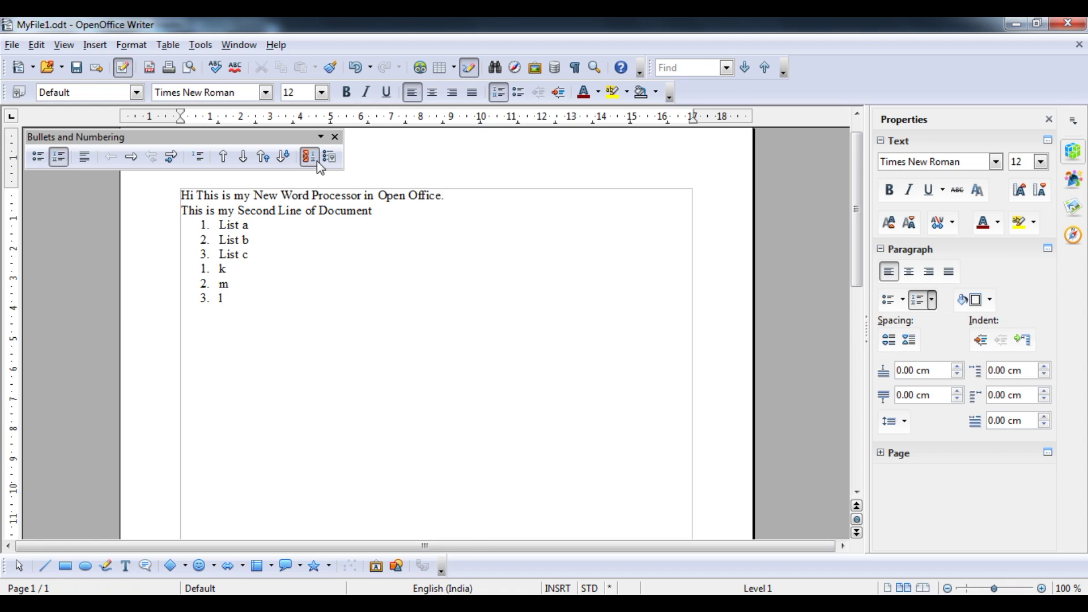
Change the numbering style of both lists to uppercase Roman numerals (I. II. III.).
click(329, 161)
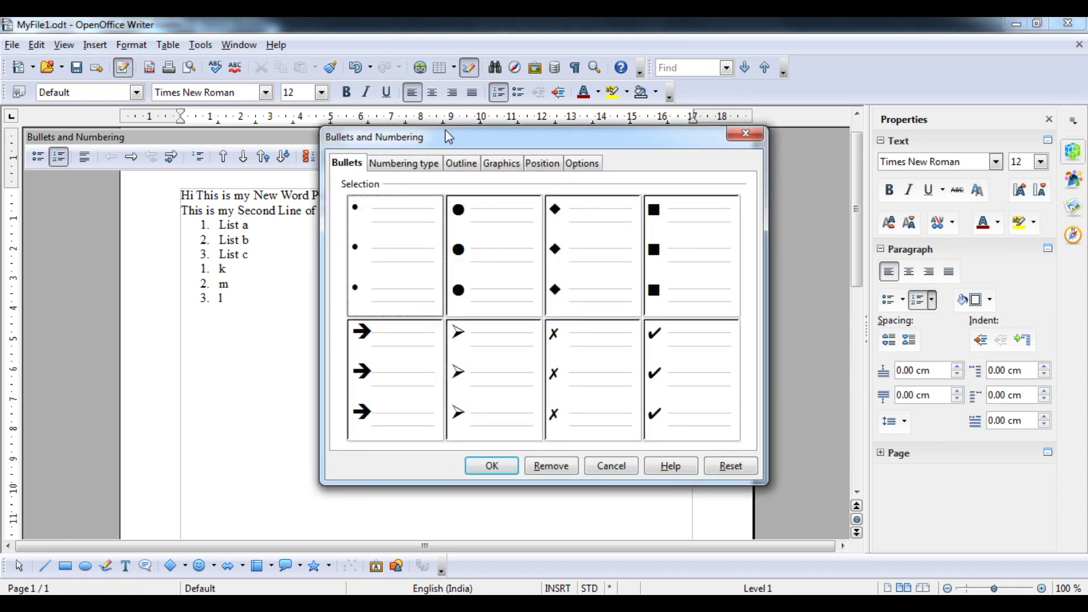
click(408, 168)
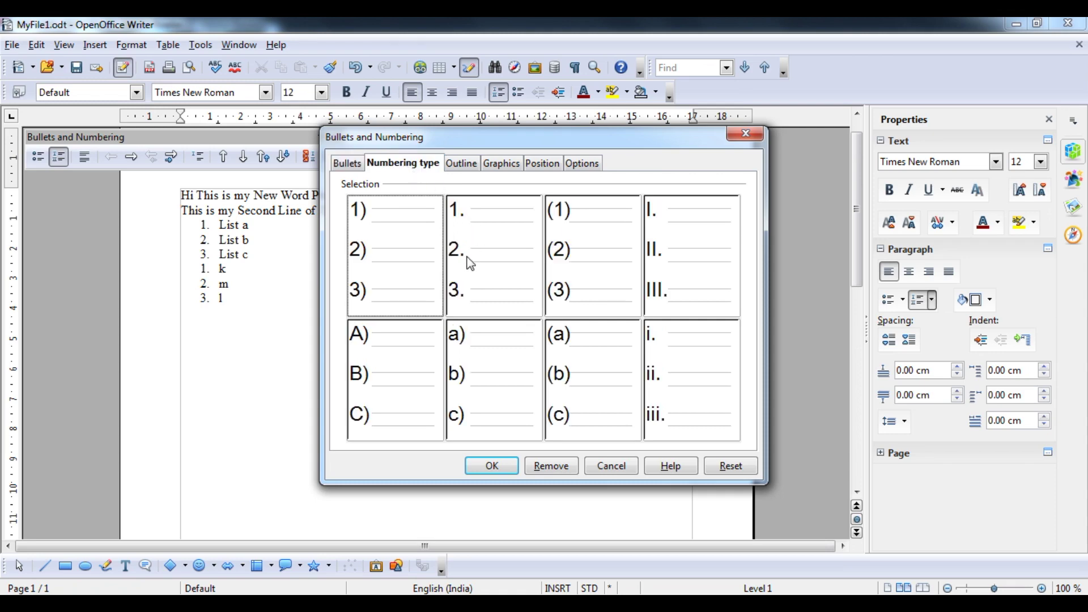
click(703, 302)
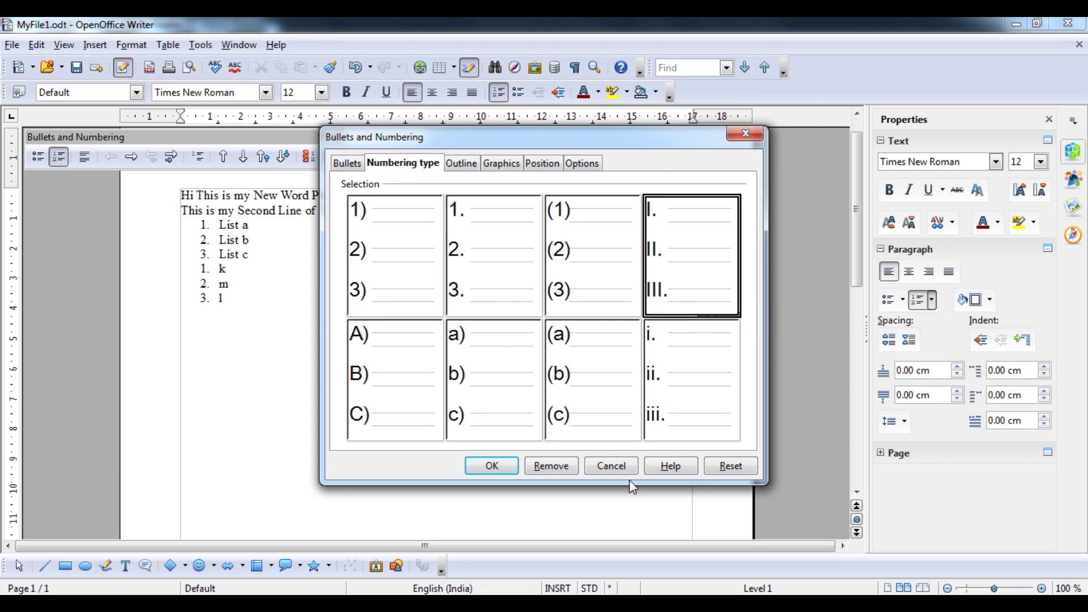
click(492, 465)
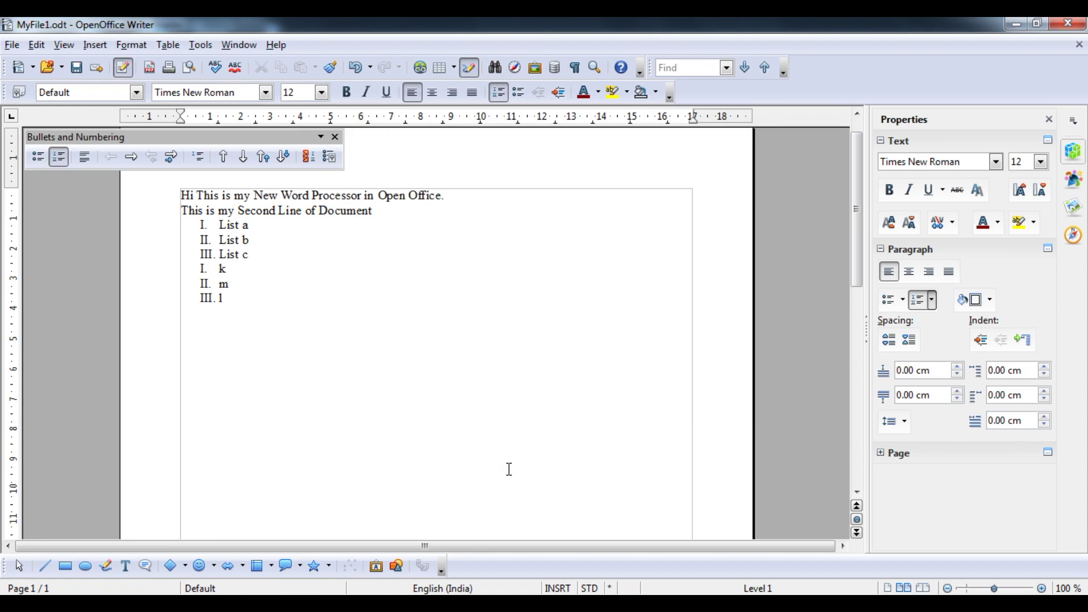
Set the numbering style of both lists to uppercase letters with a bracket, A) B) C).
click(332, 161)
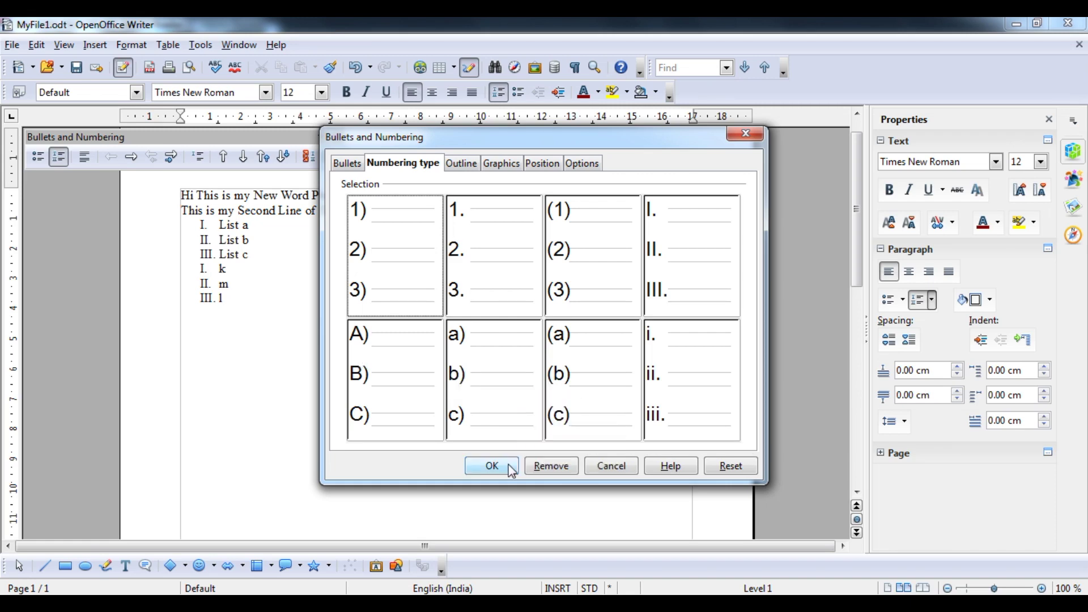
click(391, 359)
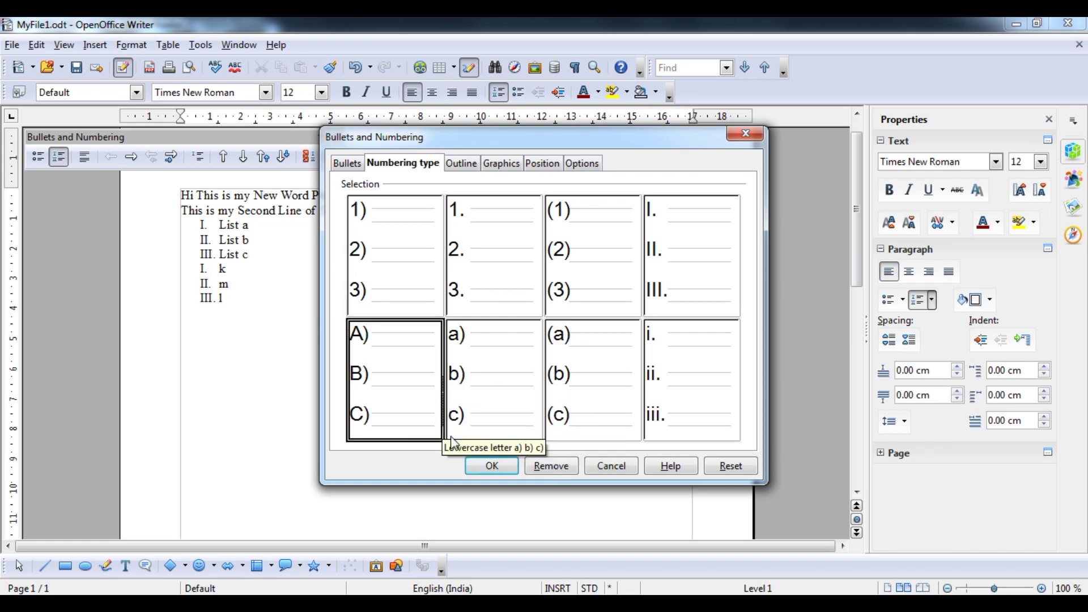
click(489, 469)
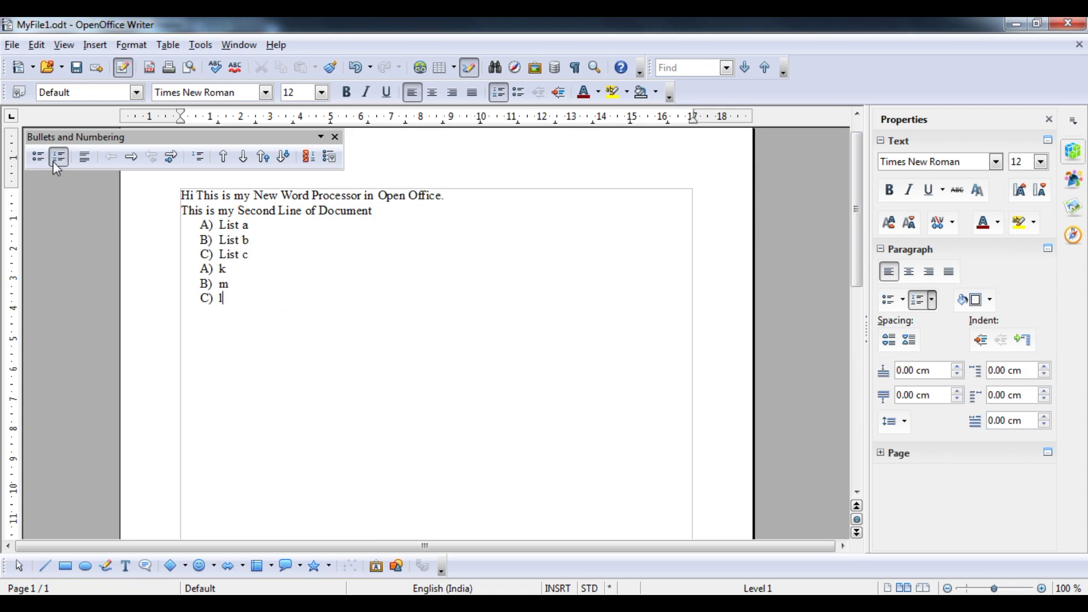
Replace the last lettered item with a bulleted list containing the items a, b and n, and end the list.
click(38, 157)
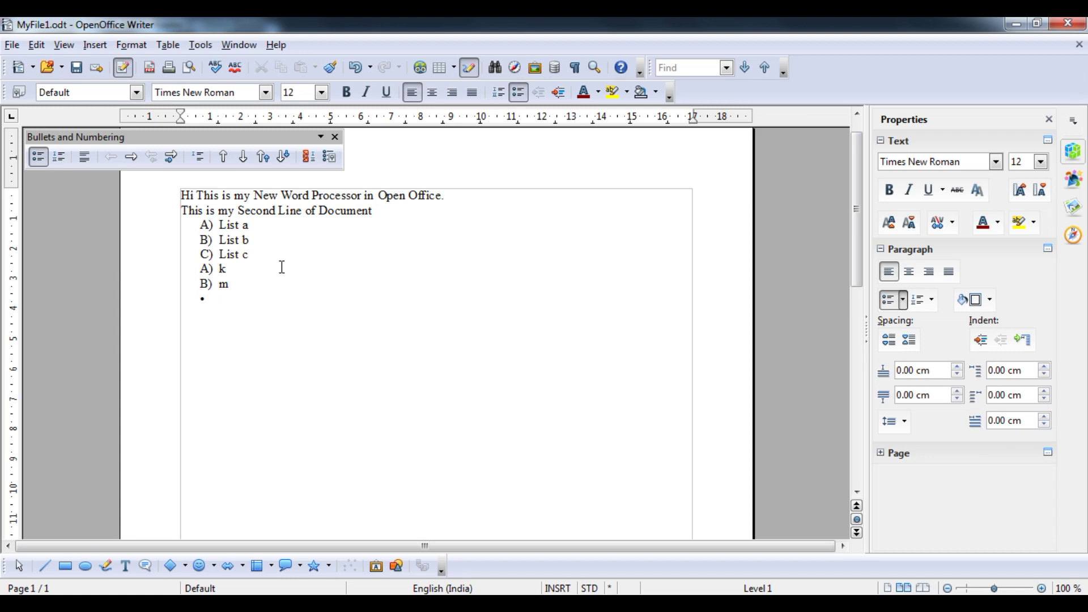
key(Return)
text(b)
key(Return)
text(n)
key(Return)
key(Return)
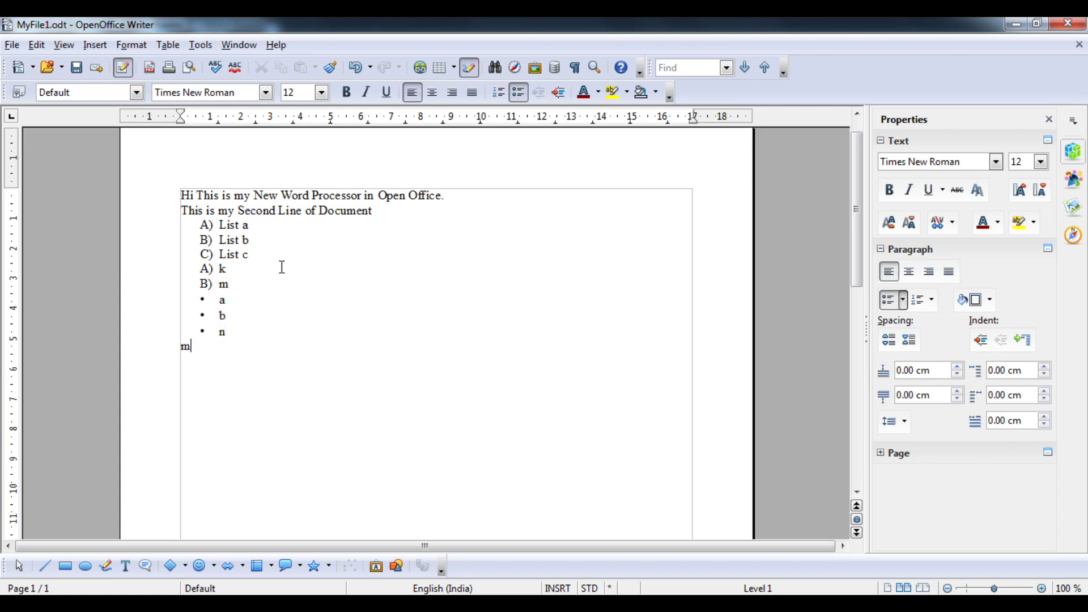
Change the bullets of the items a, b and n to solid squares.
key(Up)
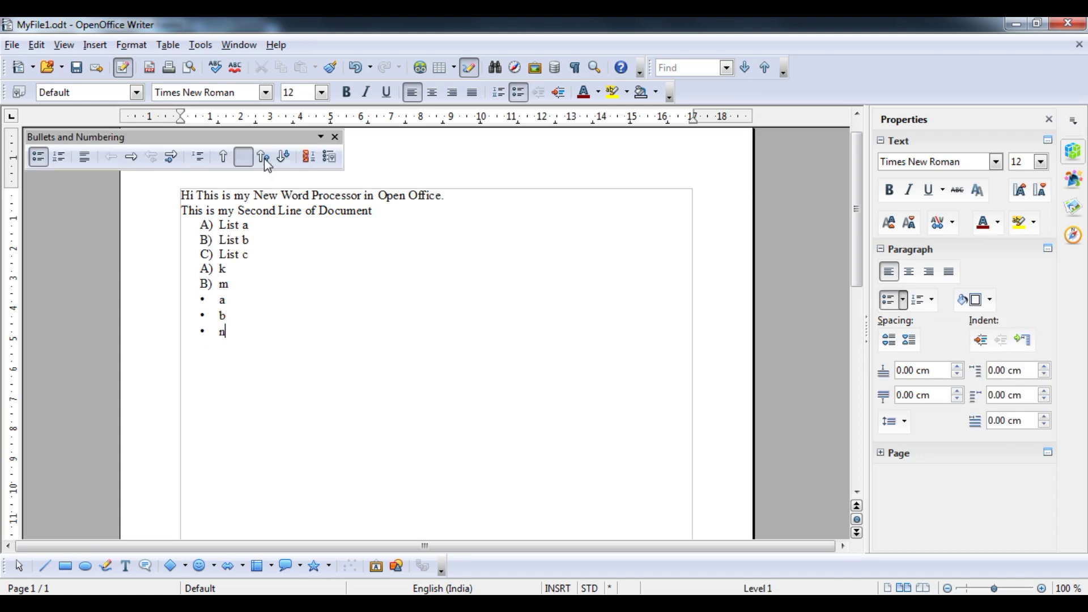
click(328, 159)
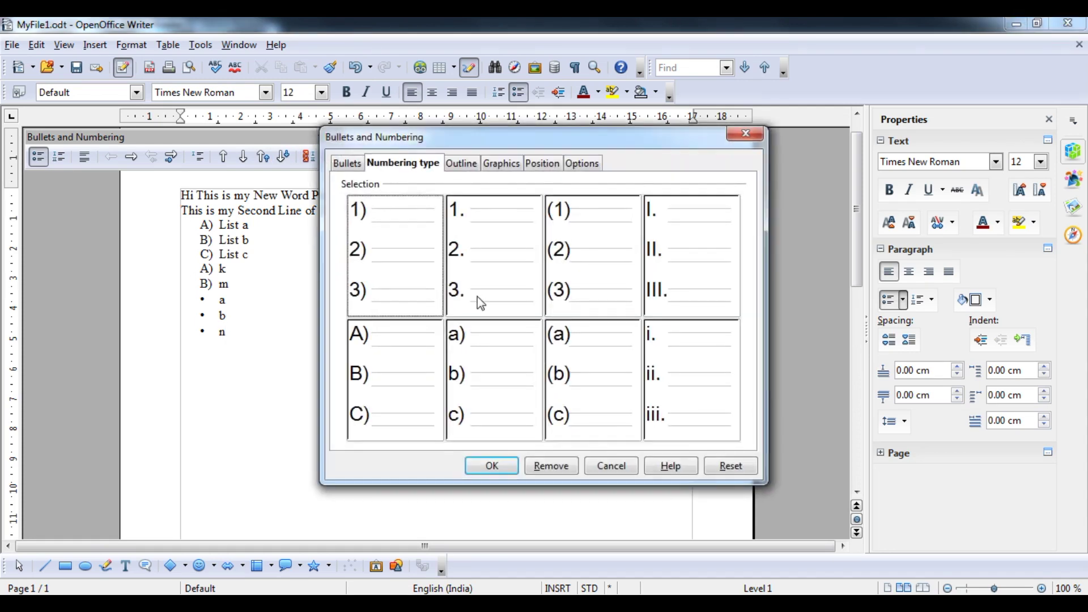
click(359, 168)
click(483, 273)
click(572, 294)
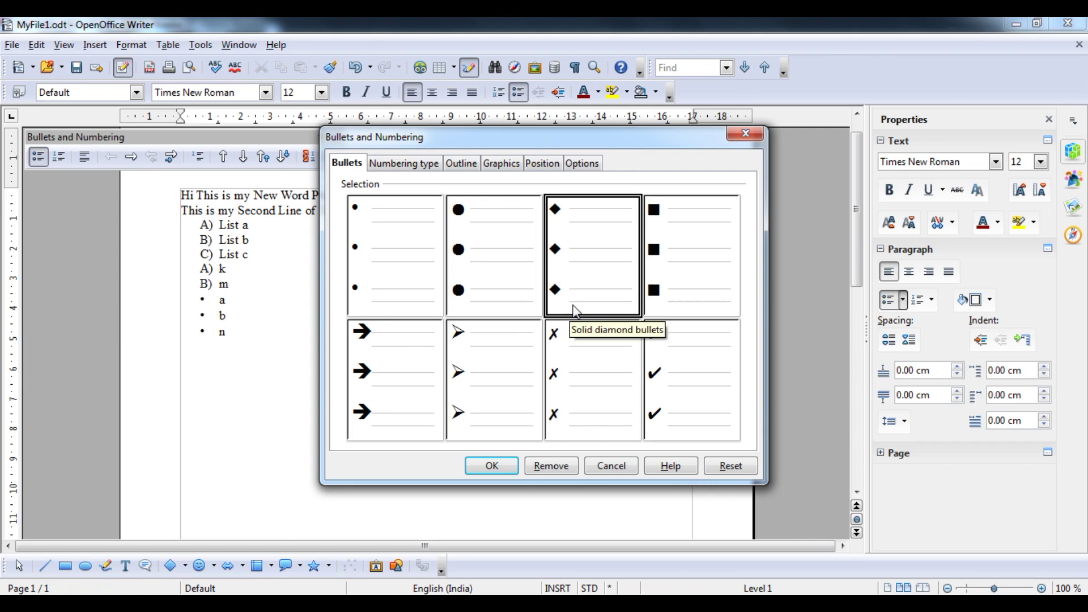
click(668, 274)
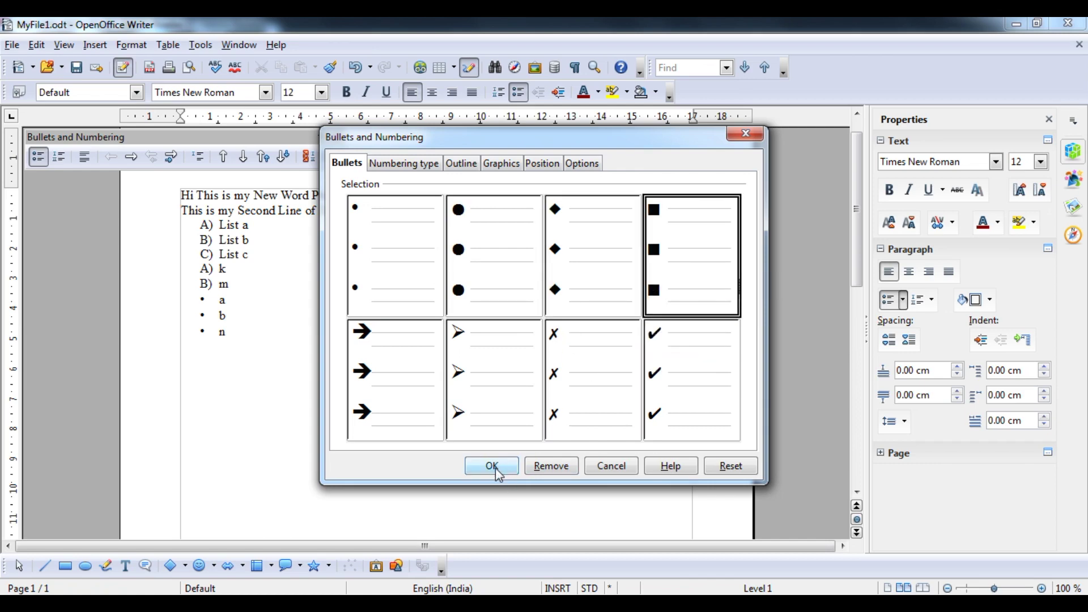
click(493, 466)
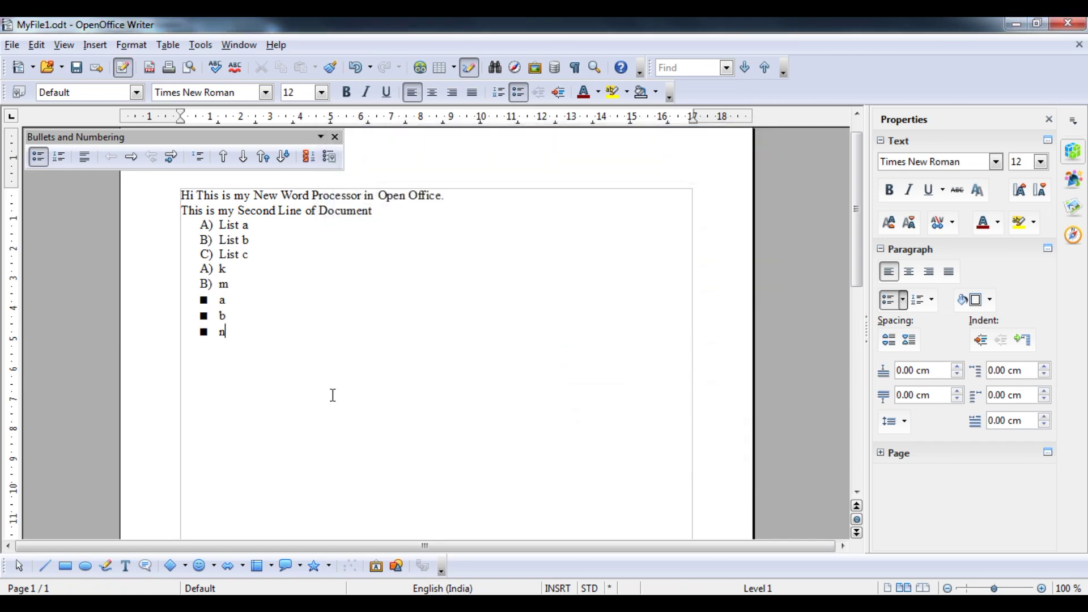
Set the bullets of the items a, b and n to check marks.
click(327, 158)
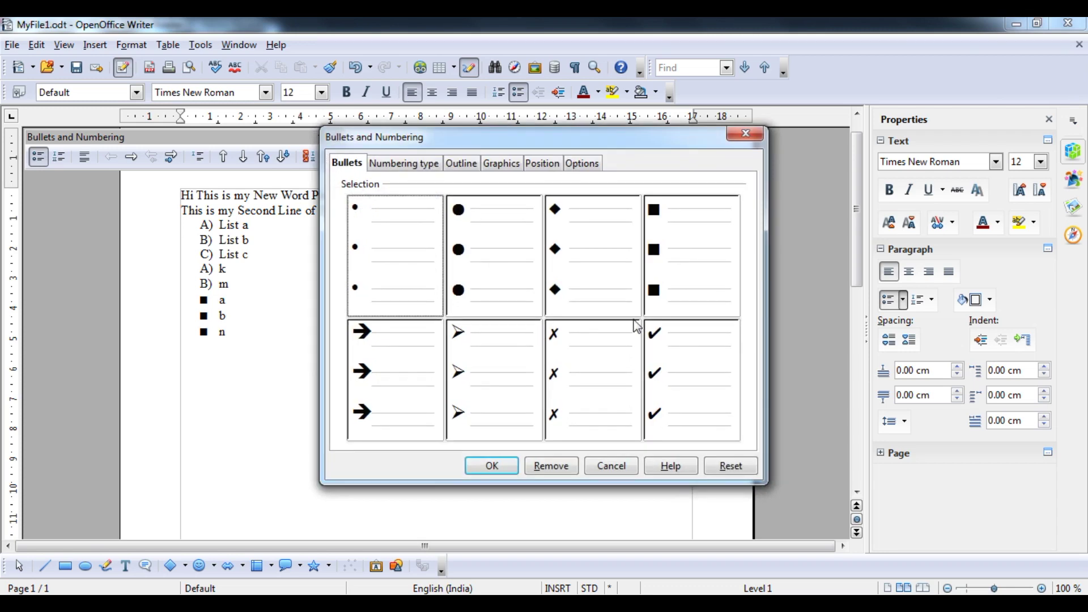
click(674, 372)
click(491, 466)
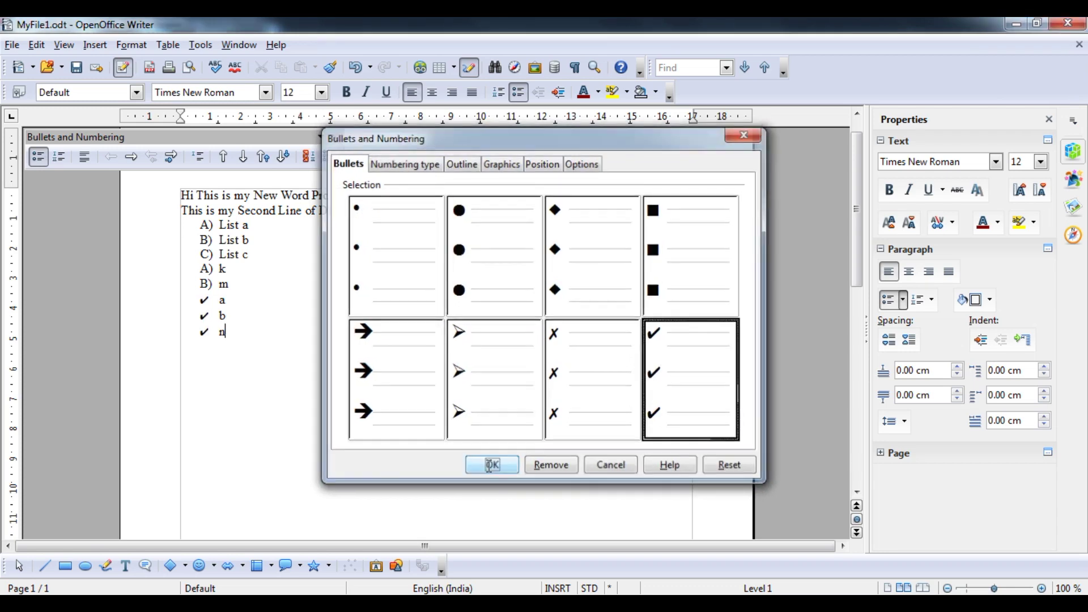
Examine the position, bullet, numbering type and outline options for the check-mark list, and leave them without applying anything.
click(329, 164)
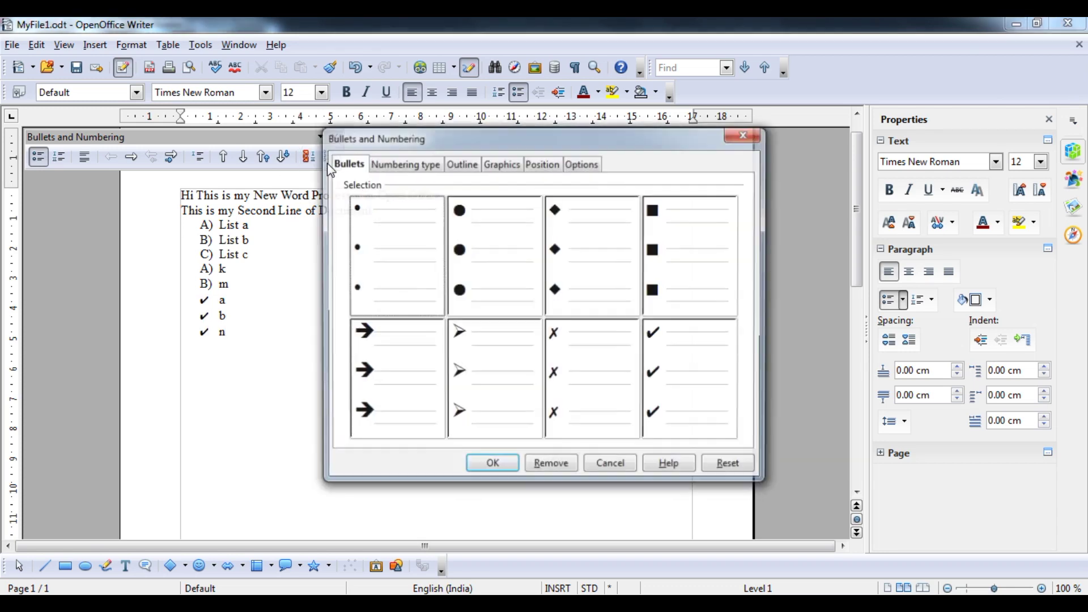
click(543, 164)
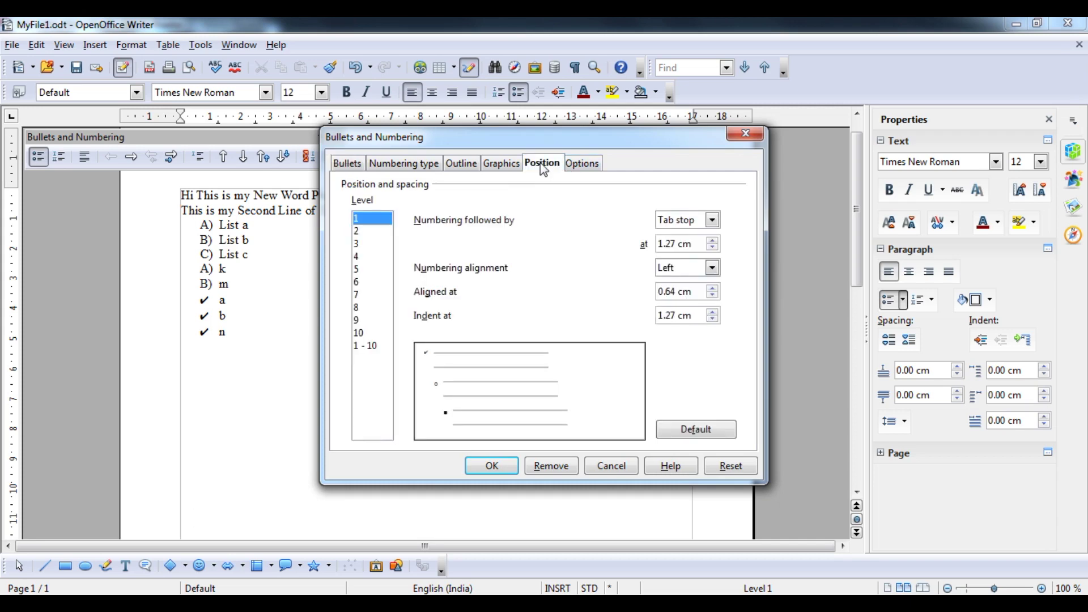
click(351, 165)
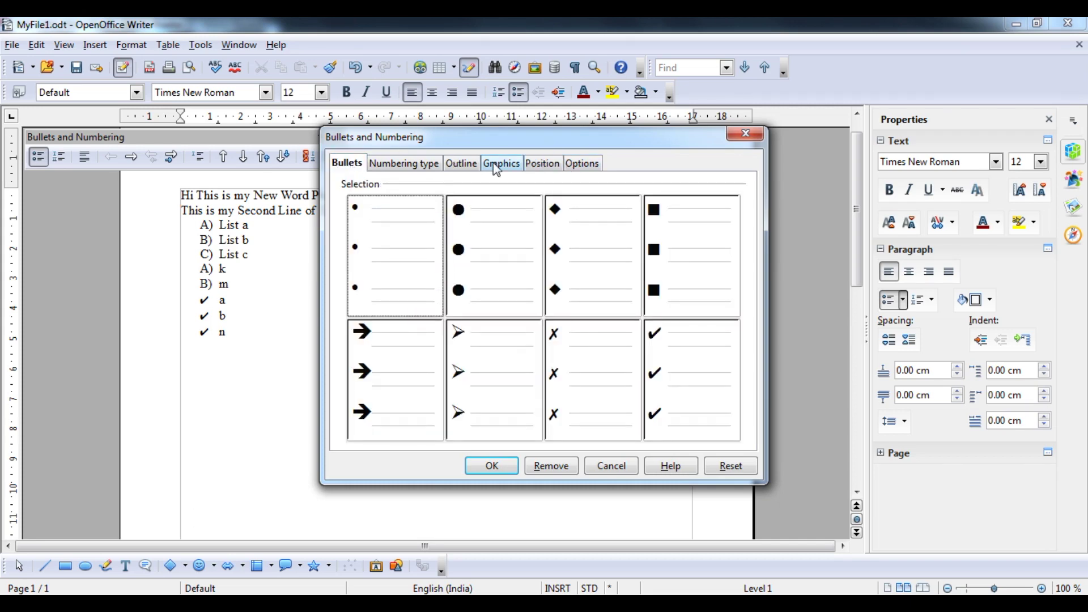
click(417, 167)
click(461, 166)
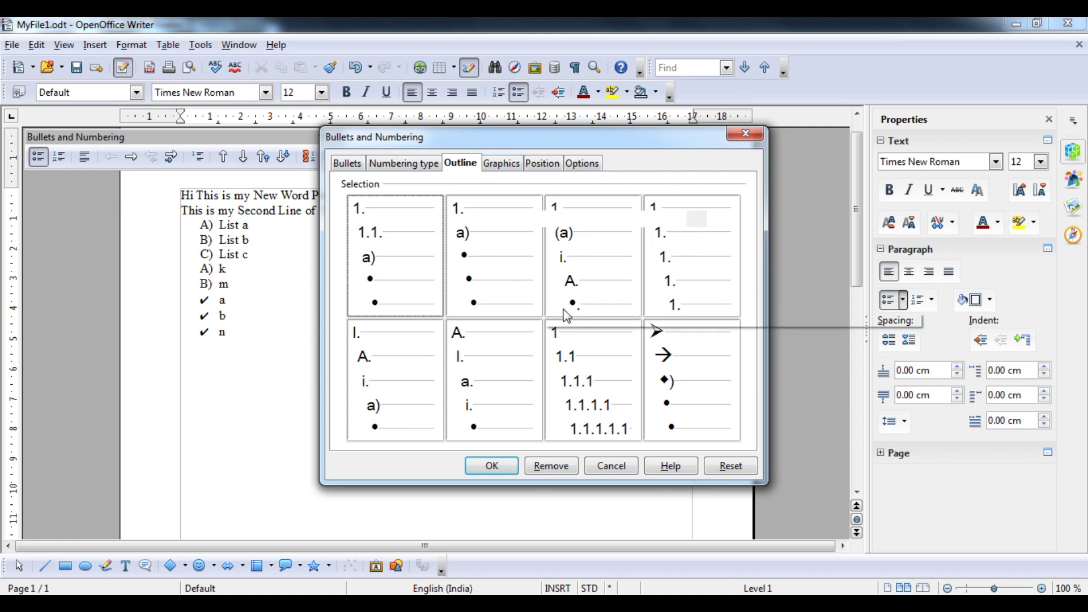
click(601, 466)
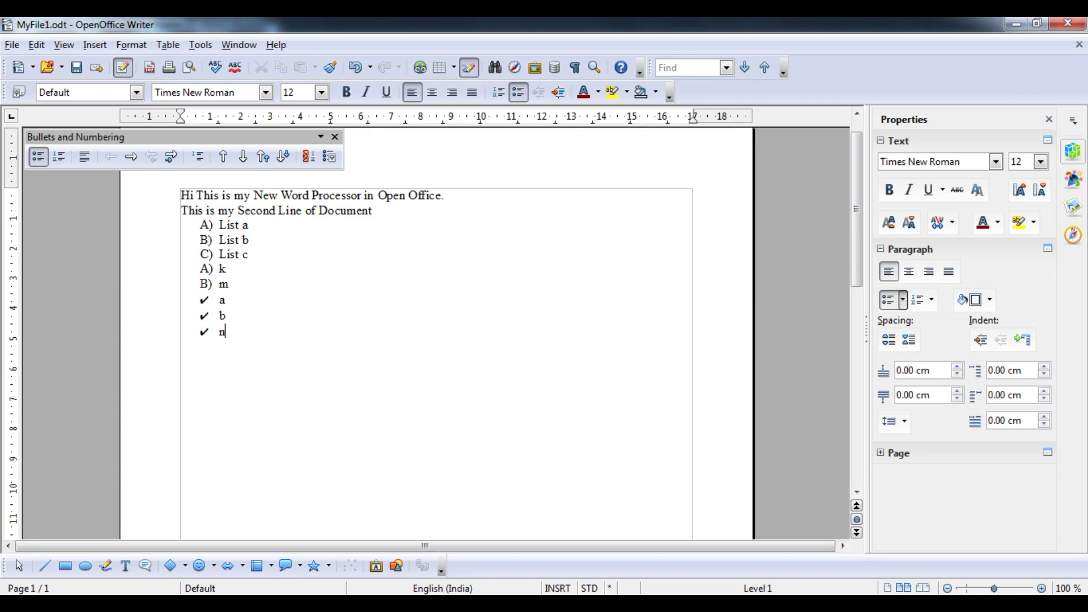
mouse_move(417, 603)
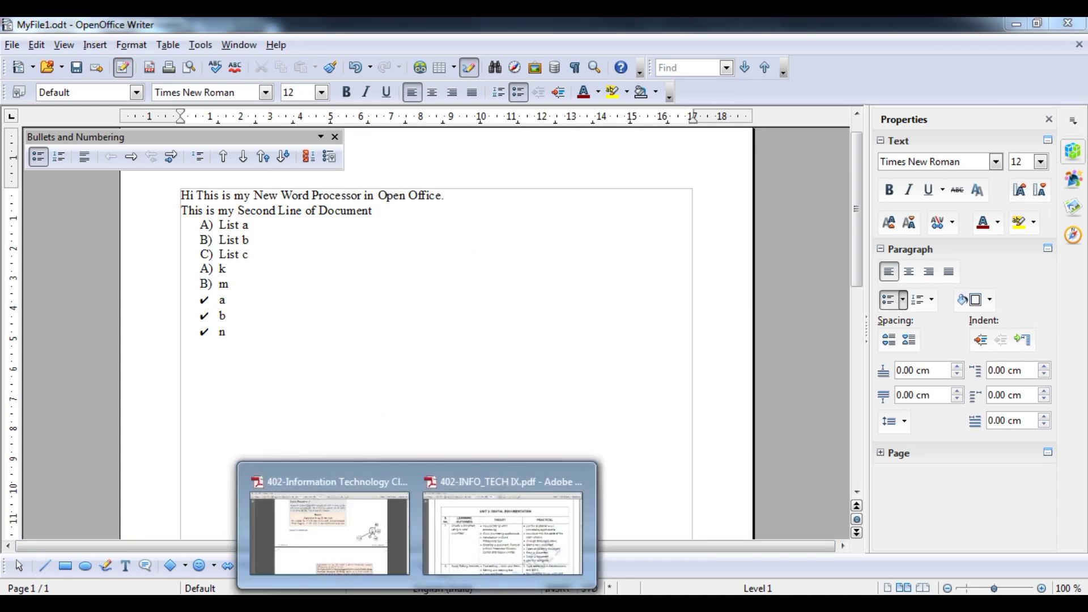